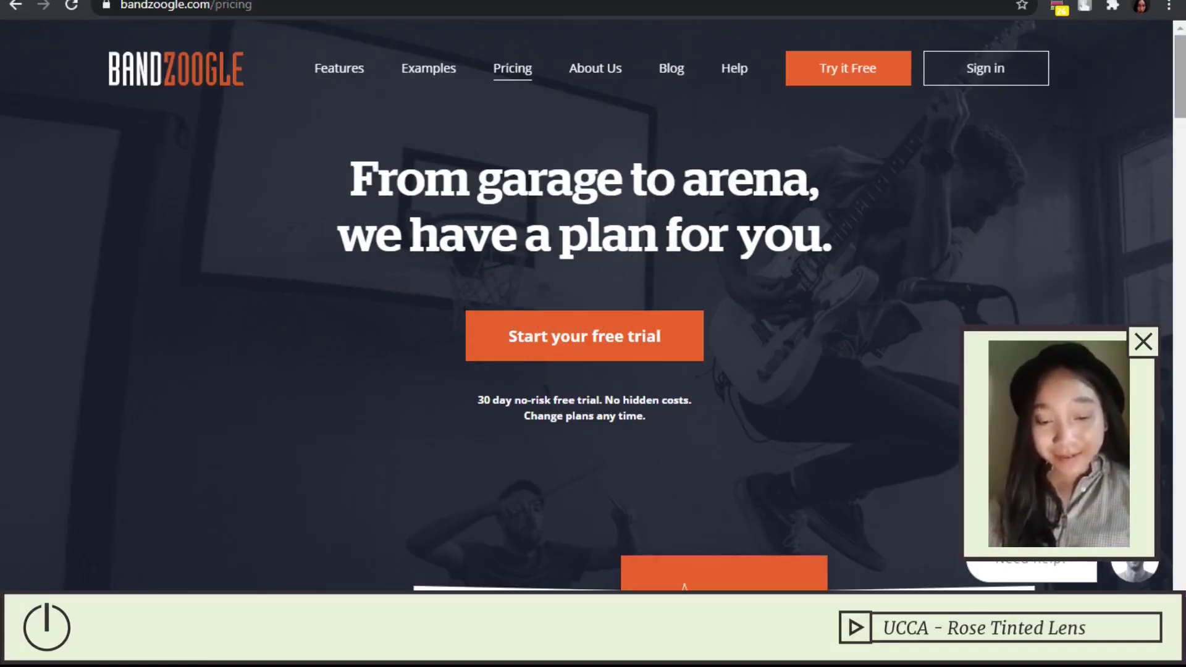
- Review the prices and basic features of the Standard, Pro and Lite plans on the Bandzoogle pricing page
{"action": "scroll", "coordinate": [593, 309], "scroll_direction": "down", "scroll_amount": 8}
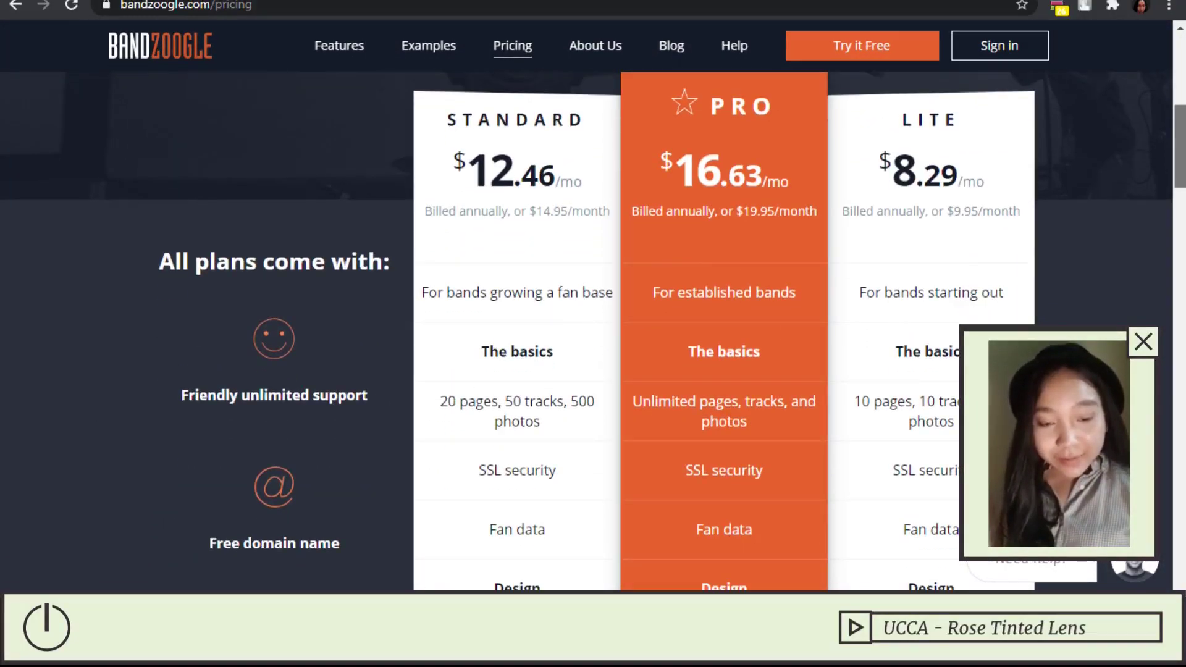
{"action": "scroll", "coordinate": [593, 309], "scroll_direction": "down", "scroll_amount": 1}
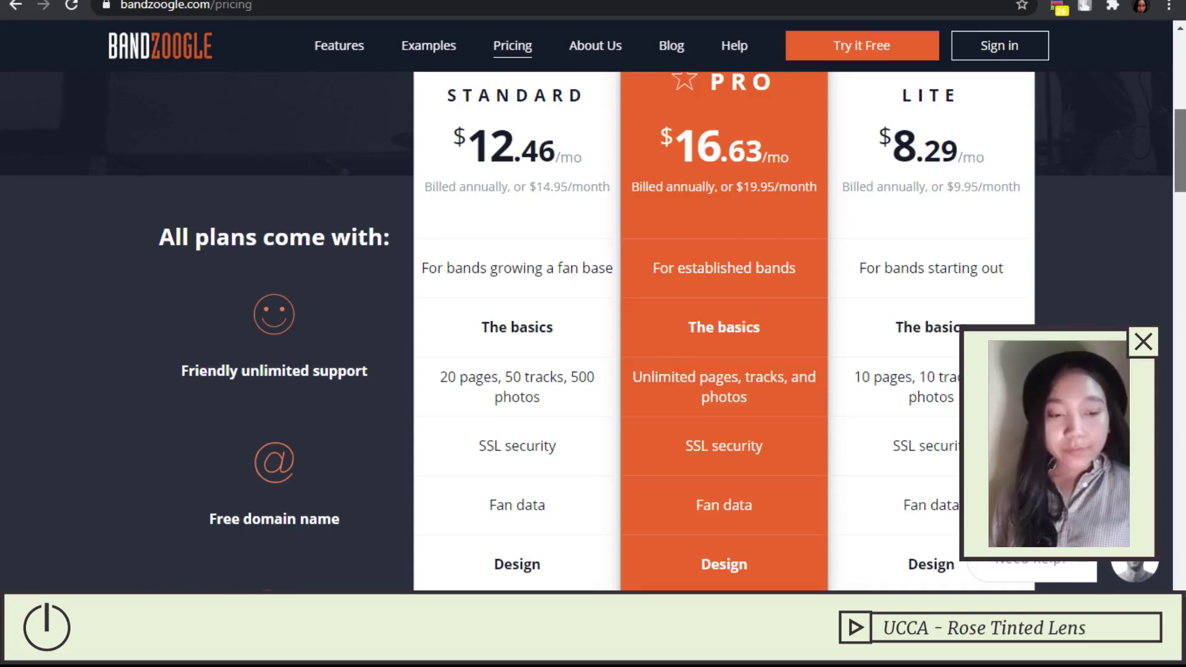
{"action": "scroll", "coordinate": [593, 334], "scroll_direction": "up", "scroll_amount": 8}
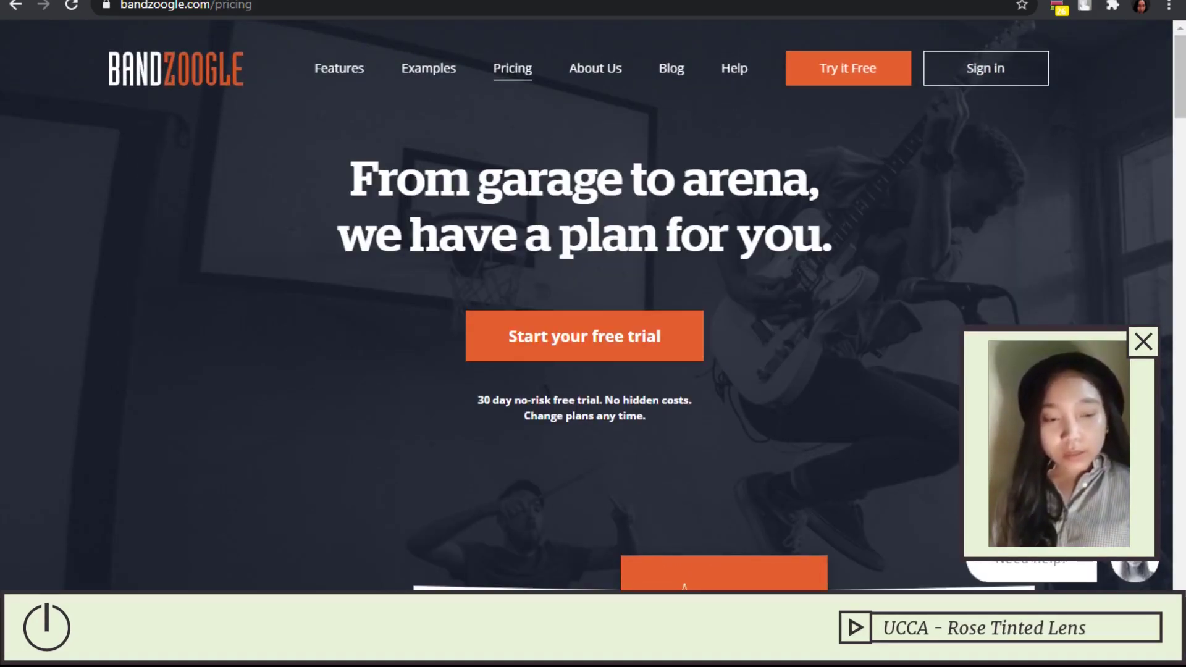
- Open Bandzoogle's example sites and browse the sample band websites and their testimonials
{"action": "left_click", "coordinate": [429, 68]}
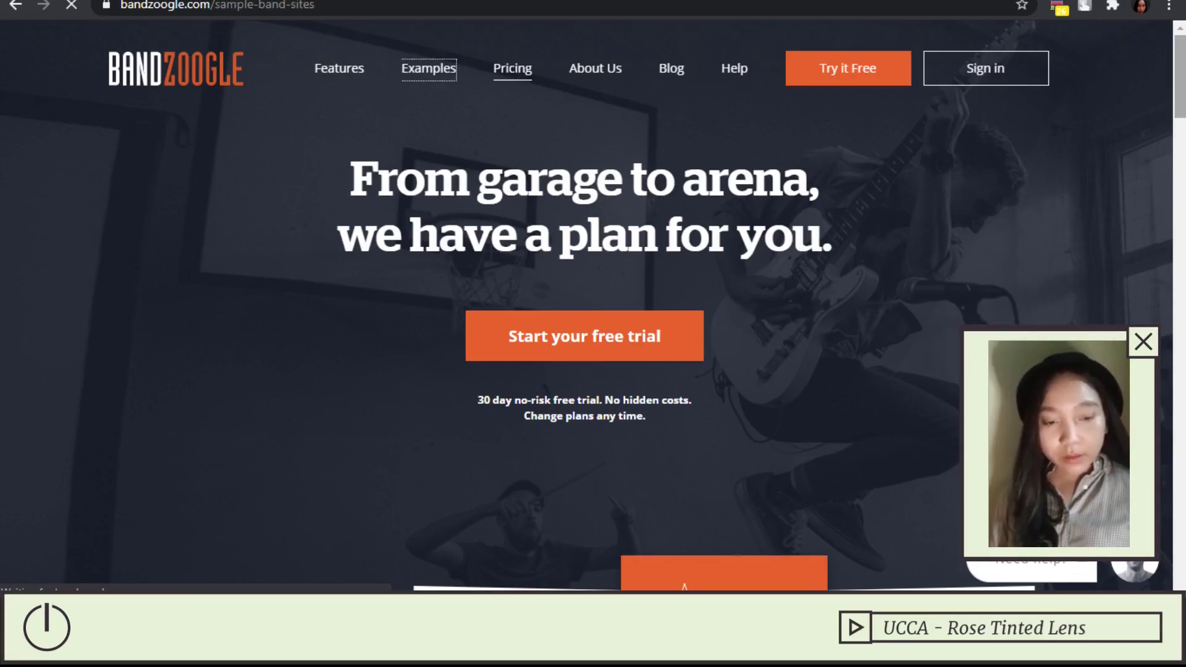
{"action": "scroll", "coordinate": [586, 309], "scroll_direction": "down", "scroll_amount": 3}
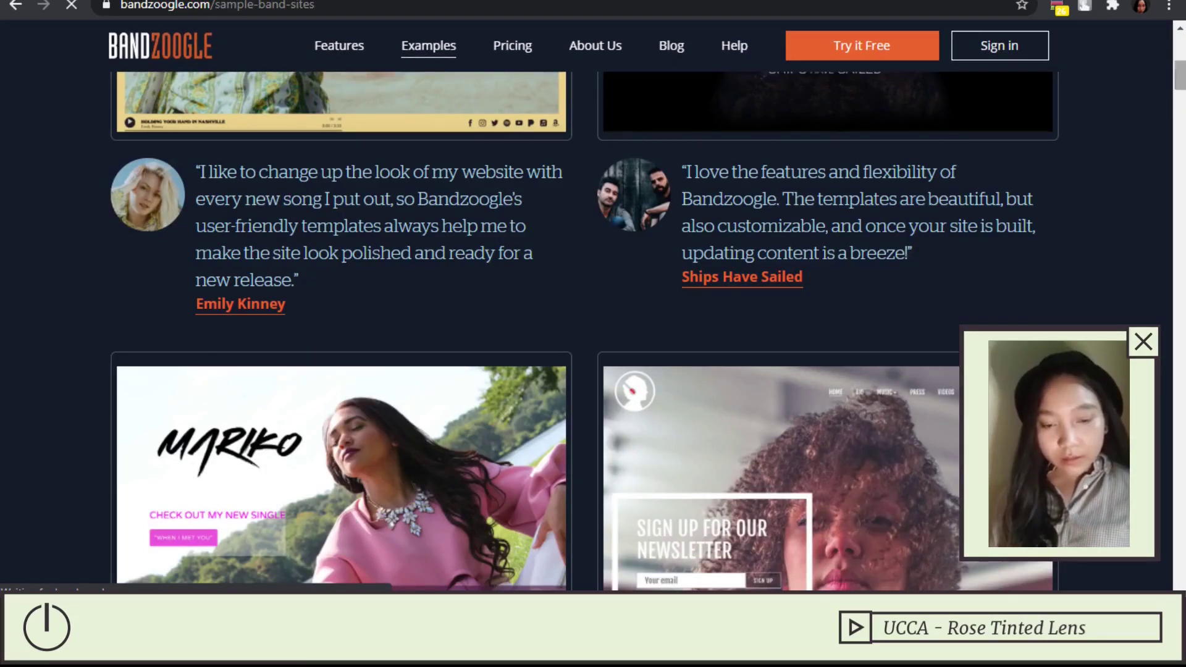
{"action": "scroll", "coordinate": [586, 327], "scroll_direction": "down", "scroll_amount": 10}
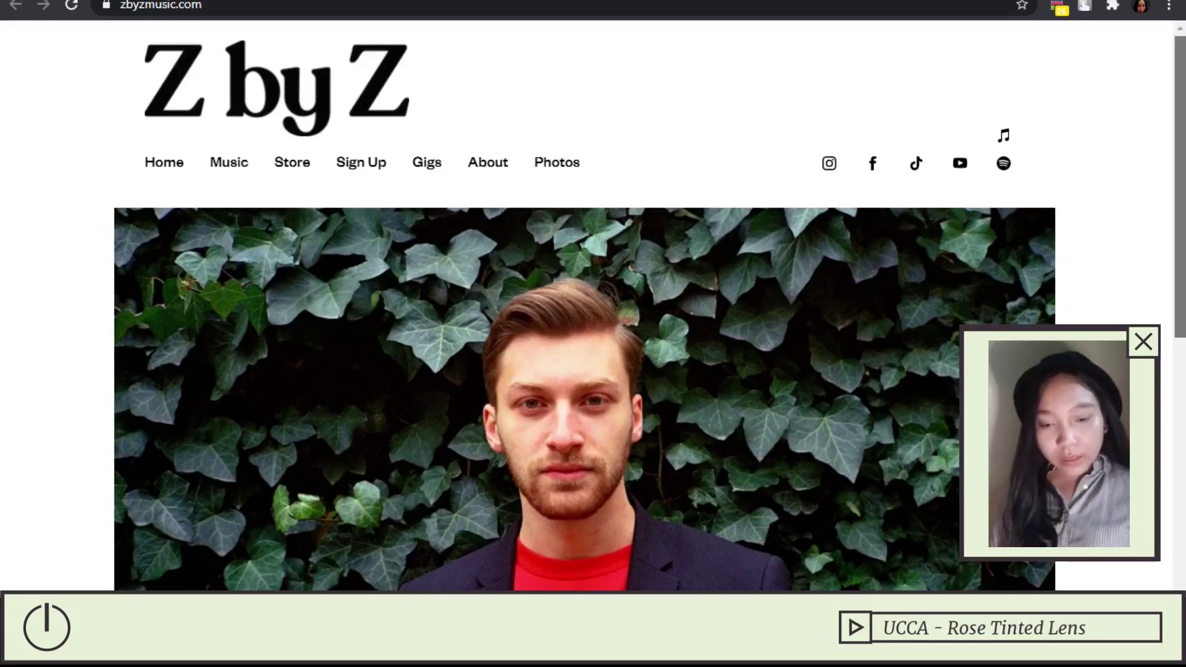
- Examine the header, site navigation and main photo on the Z by Z example homepage
{"action": "scroll", "coordinate": [584, 383], "scroll_direction": "down", "scroll_amount": 1}
{"action": "scroll", "coordinate": [584, 384], "scroll_direction": "up", "scroll_amount": 1}
{"action": "scroll", "coordinate": [584, 383], "scroll_direction": "down", "scroll_amount": 1}
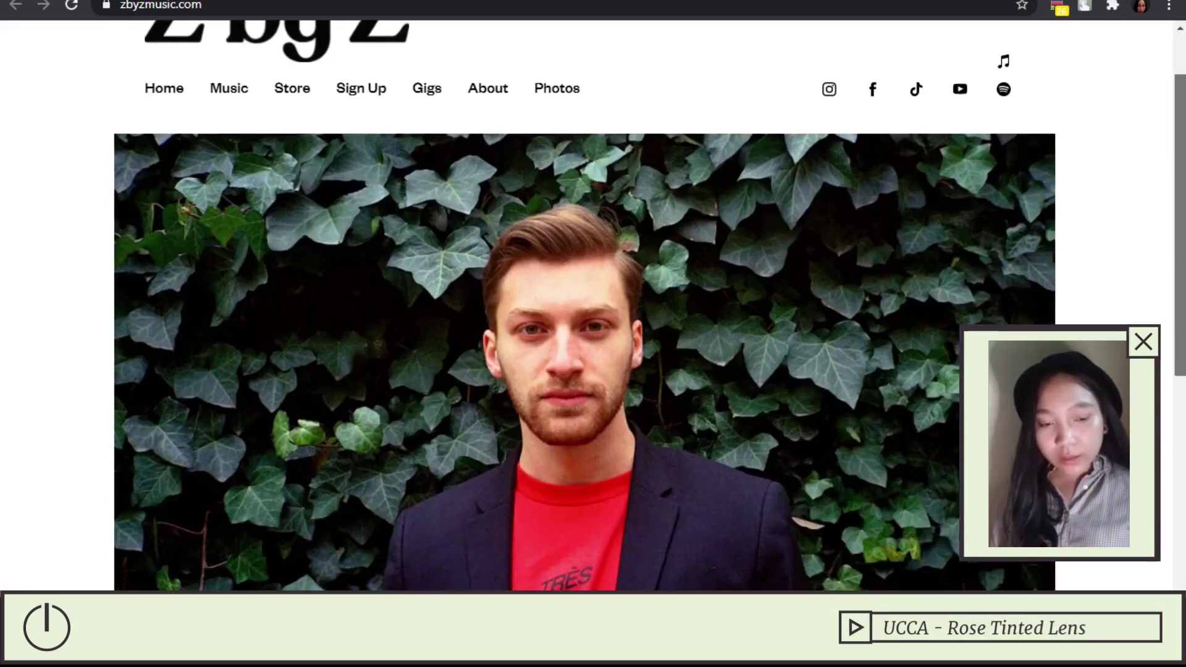
{"action": "scroll", "coordinate": [585, 309], "scroll_direction": "down", "scroll_amount": 6}
{"action": "scroll", "coordinate": [584, 309], "scroll_direction": "up", "scroll_amount": 5}
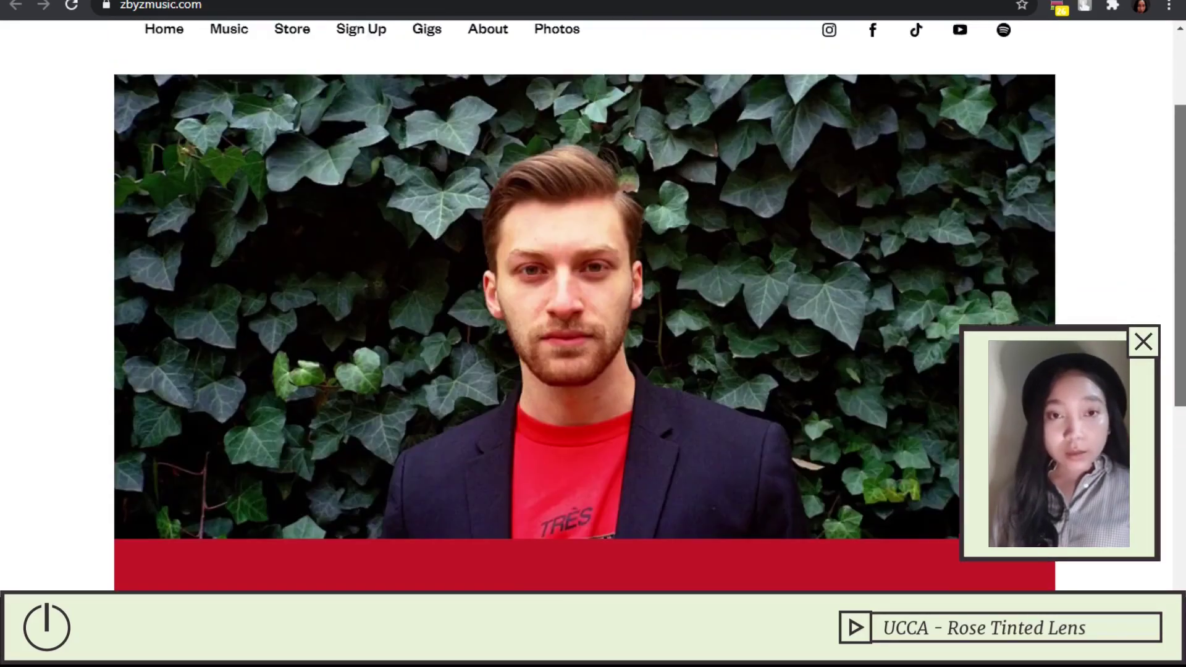
{"action": "scroll", "coordinate": [585, 306], "scroll_direction": "up", "scroll_amount": 2}
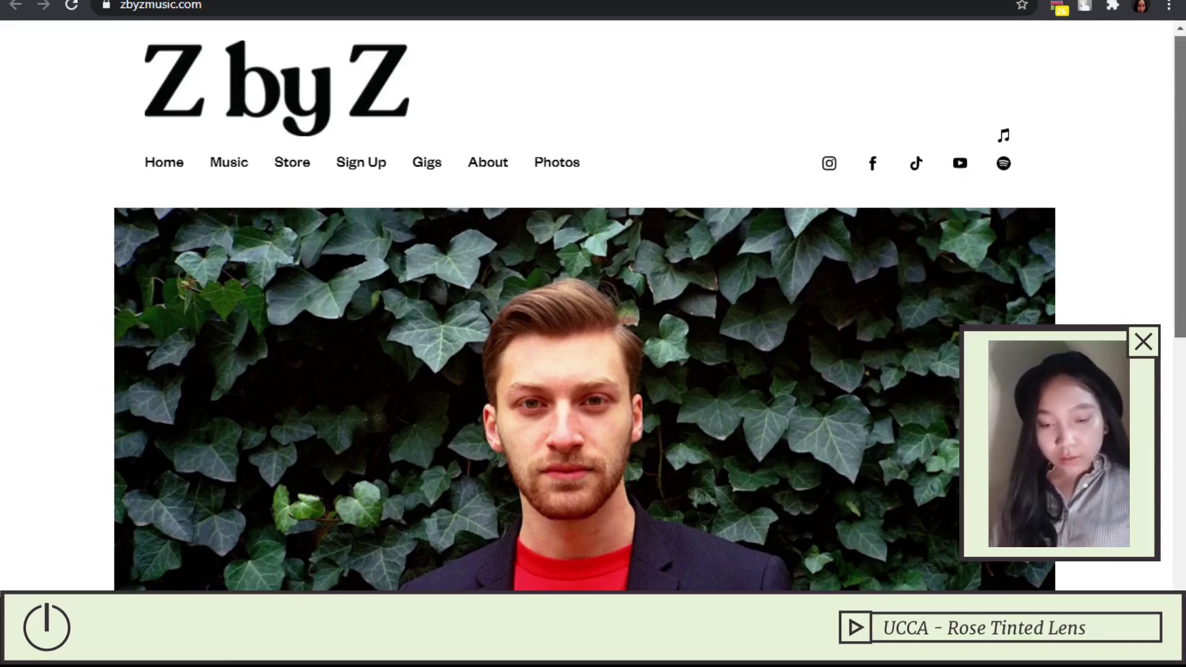
- Examine the email sign-up section of the Z by Z homepage and highlight its "Email by Z" heading
{"action": "scroll", "coordinate": [585, 309], "scroll_direction": "down", "scroll_amount": 4}
{"action": "scroll", "coordinate": [585, 309], "scroll_direction": "down", "scroll_amount": 2}
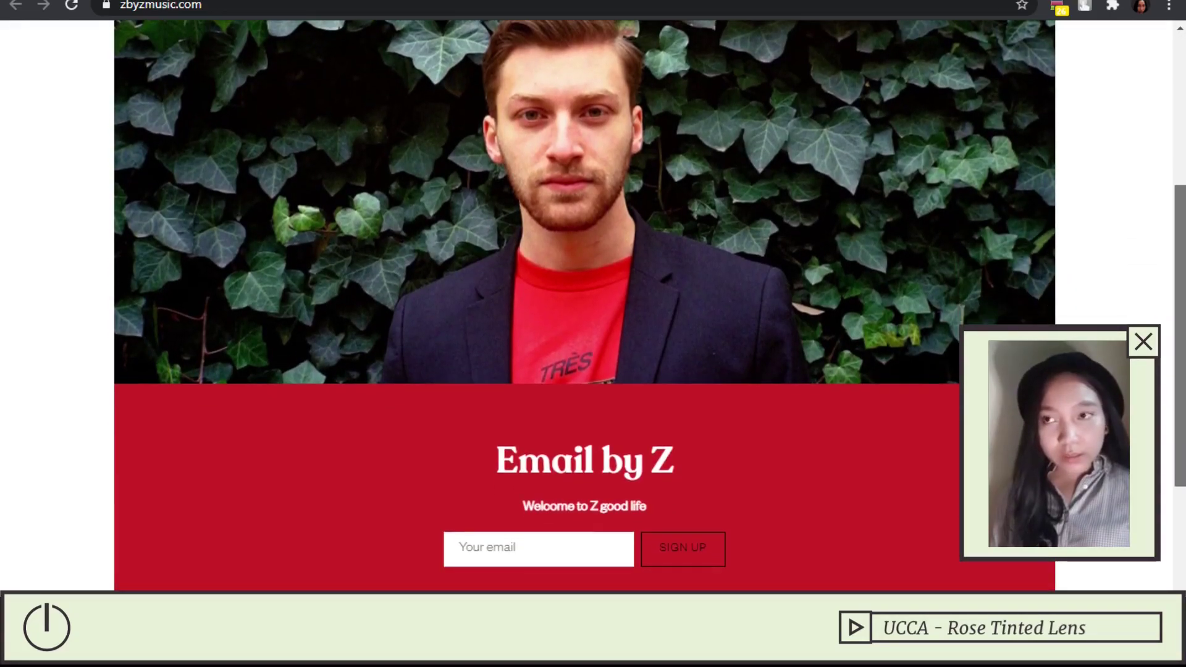
{"action": "scroll", "coordinate": [585, 309], "scroll_direction": "down", "scroll_amount": 1}
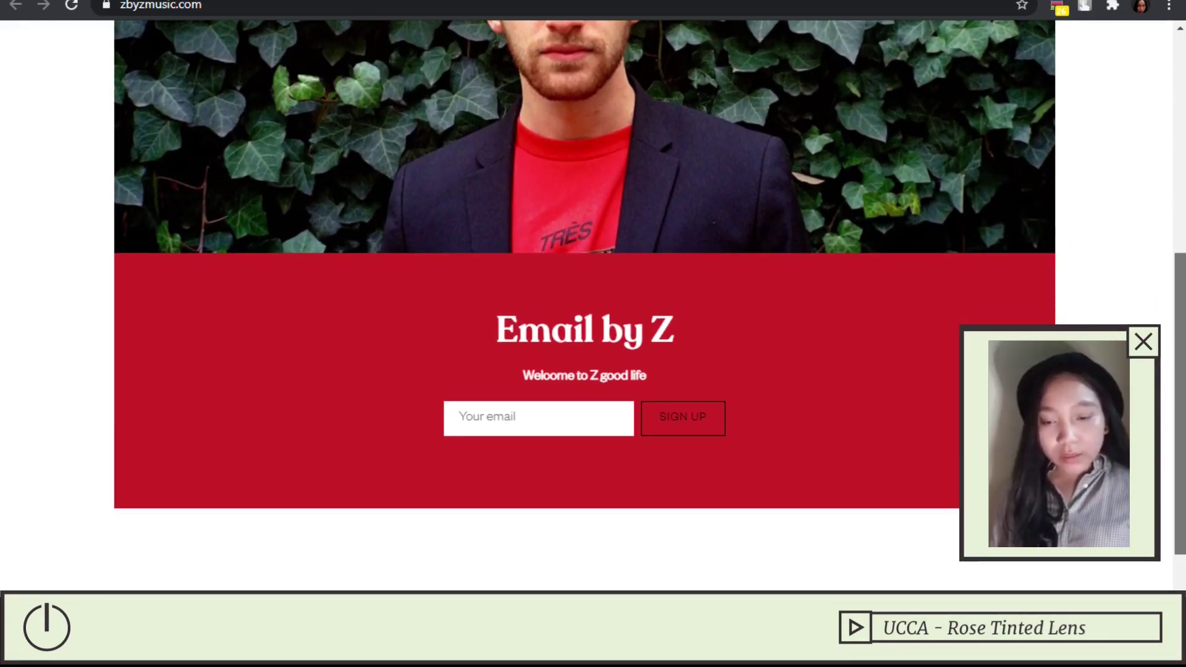
{"action": "scroll", "coordinate": [585, 309], "scroll_direction": "up", "scroll_amount": 4}
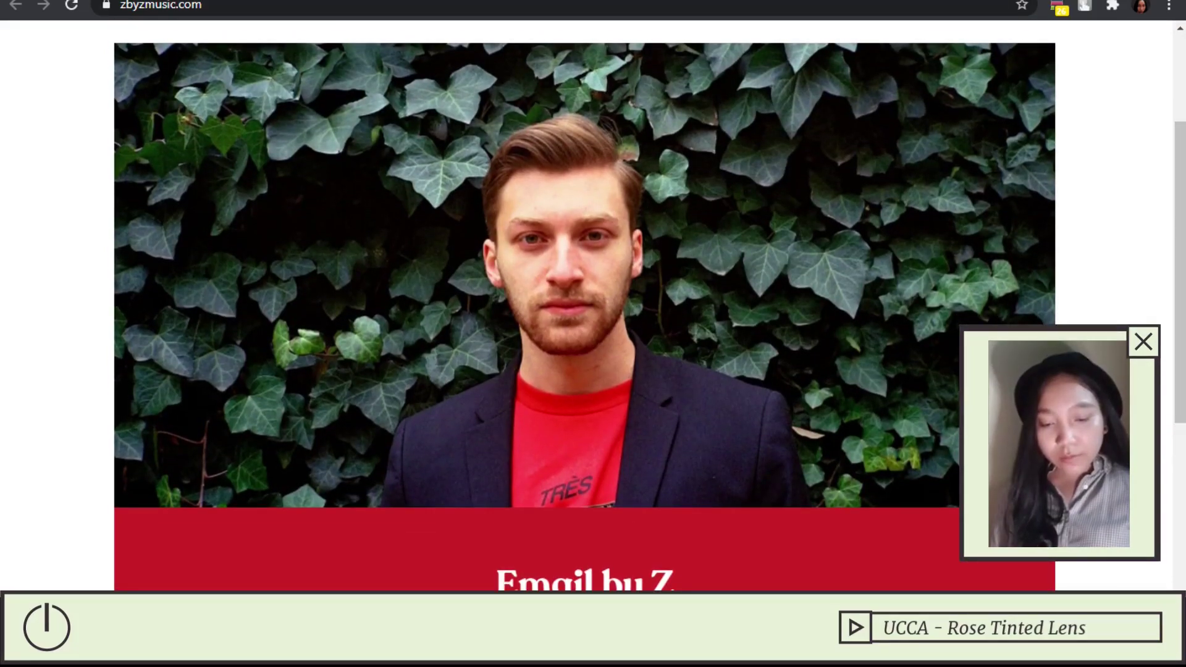
{"action": "scroll", "coordinate": [584, 309], "scroll_direction": "down", "scroll_amount": 4}
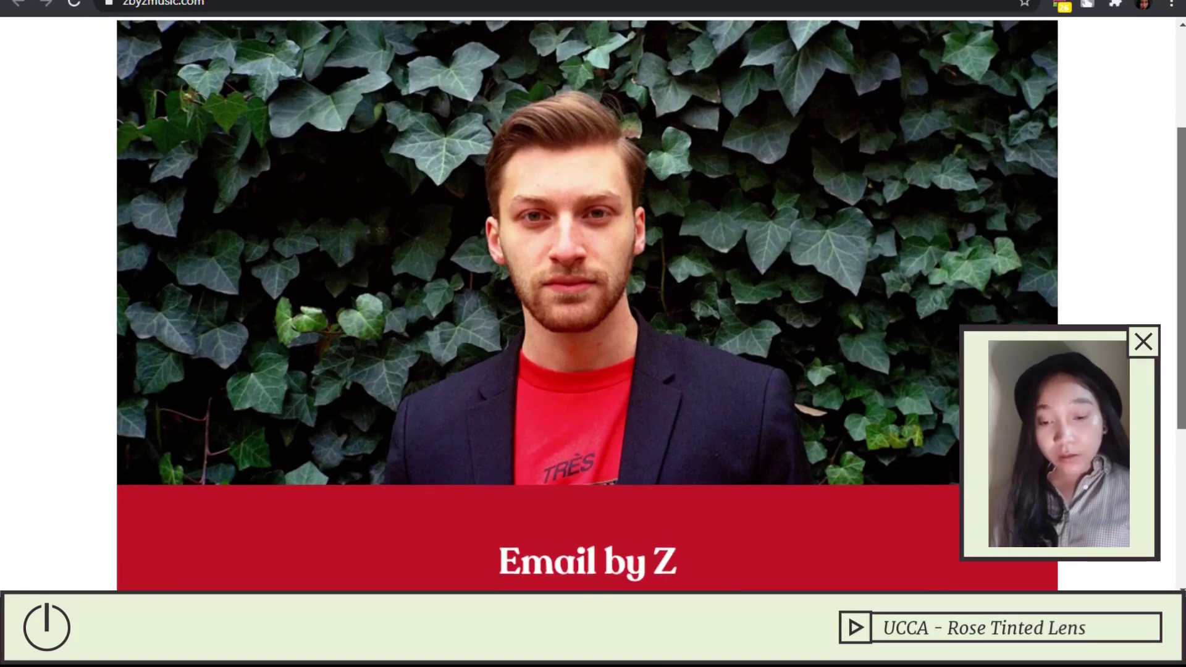
{"action": "left_click_drag", "start_coordinate": [1181, 392], "coordinate": [1182, 394]}
{"action": "left_click_drag", "start_coordinate": [678, 338], "coordinate": [498, 338]}
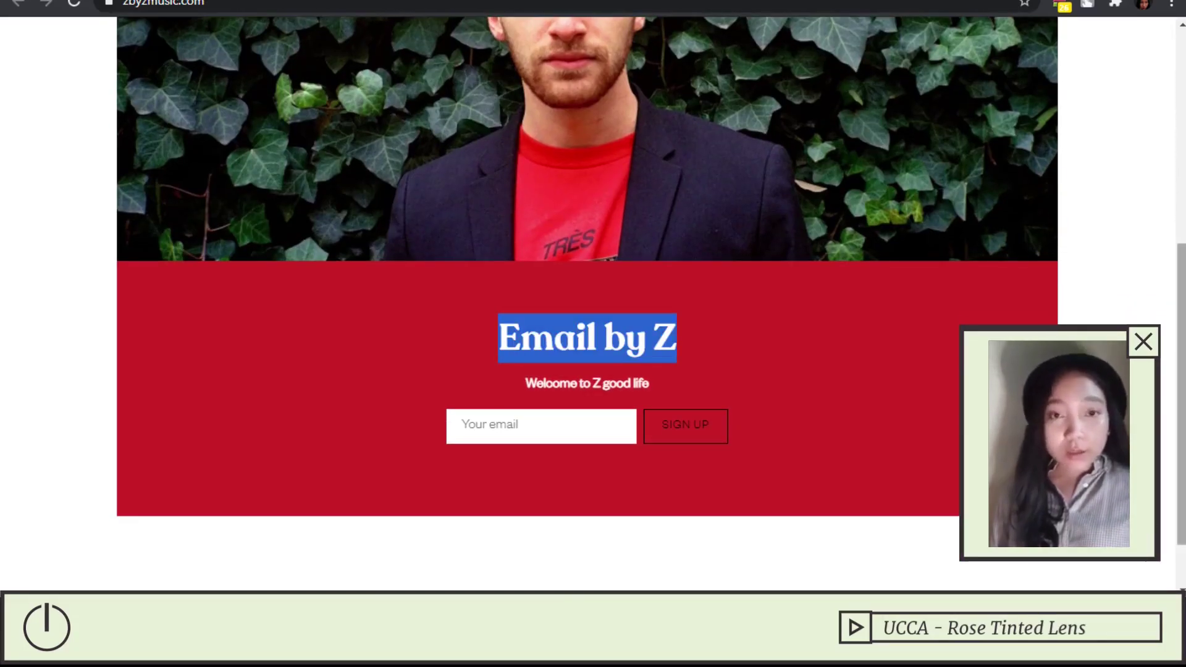
- Open the Z by Z Music page and look through its streaming links and discography
{"action": "scroll", "coordinate": [585, 309], "scroll_direction": "up", "scroll_amount": 7}
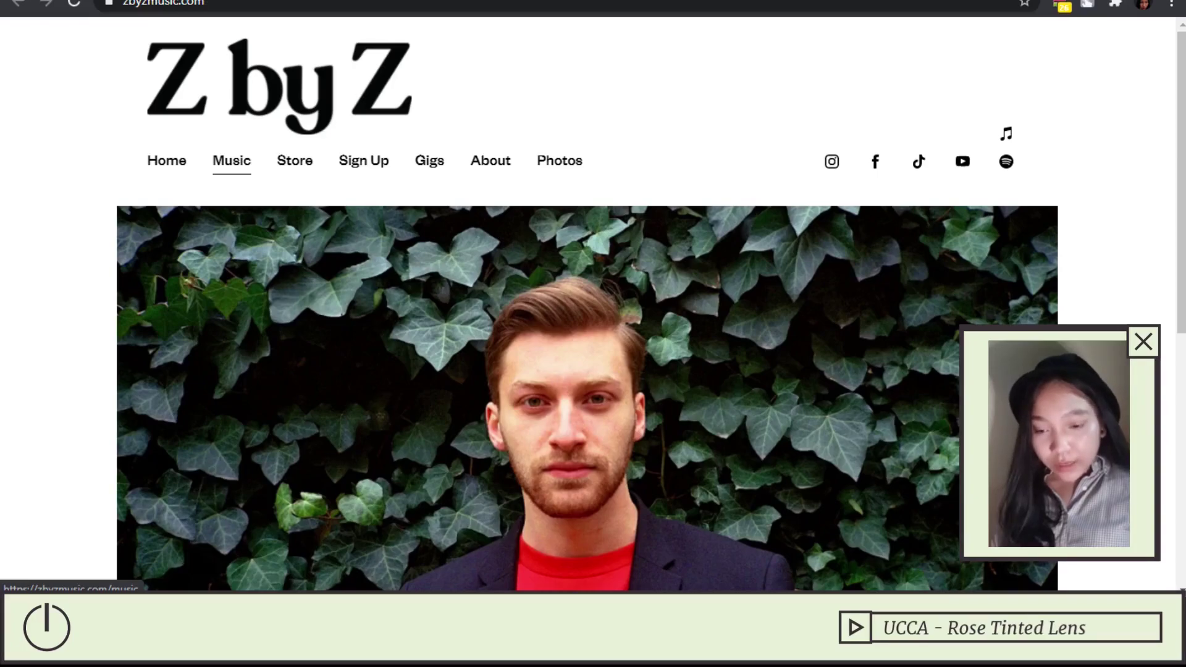
{"action": "left_click", "coordinate": [231, 160]}
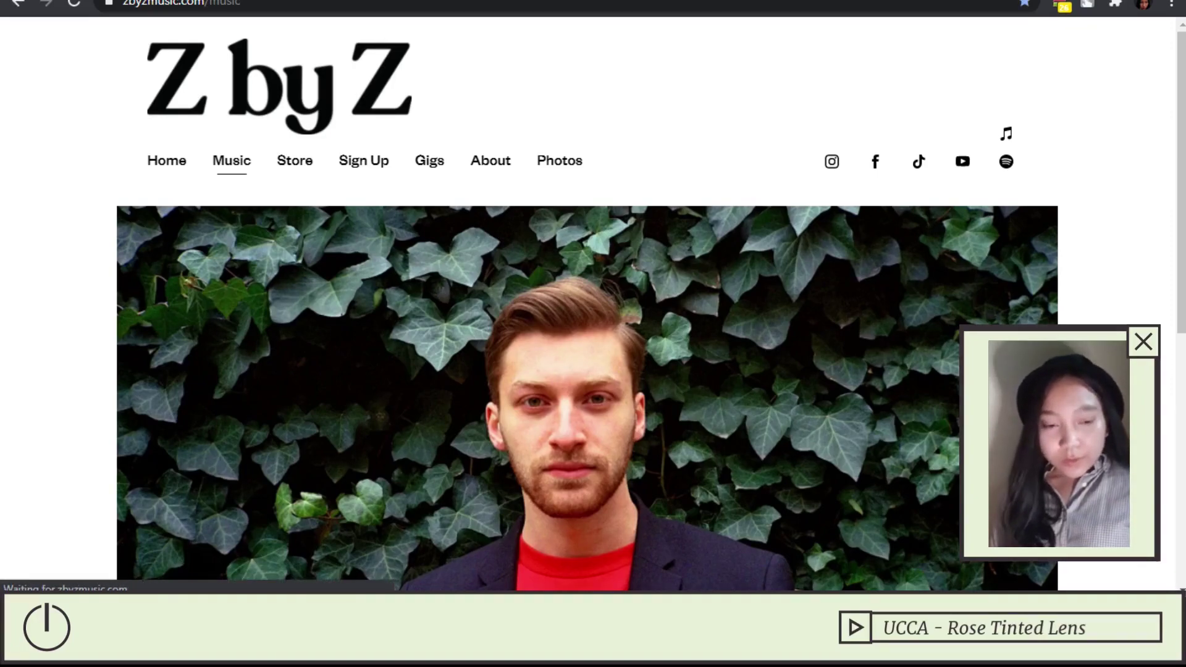
{"action": "scroll", "coordinate": [587, 303], "scroll_direction": "down", "scroll_amount": 6}
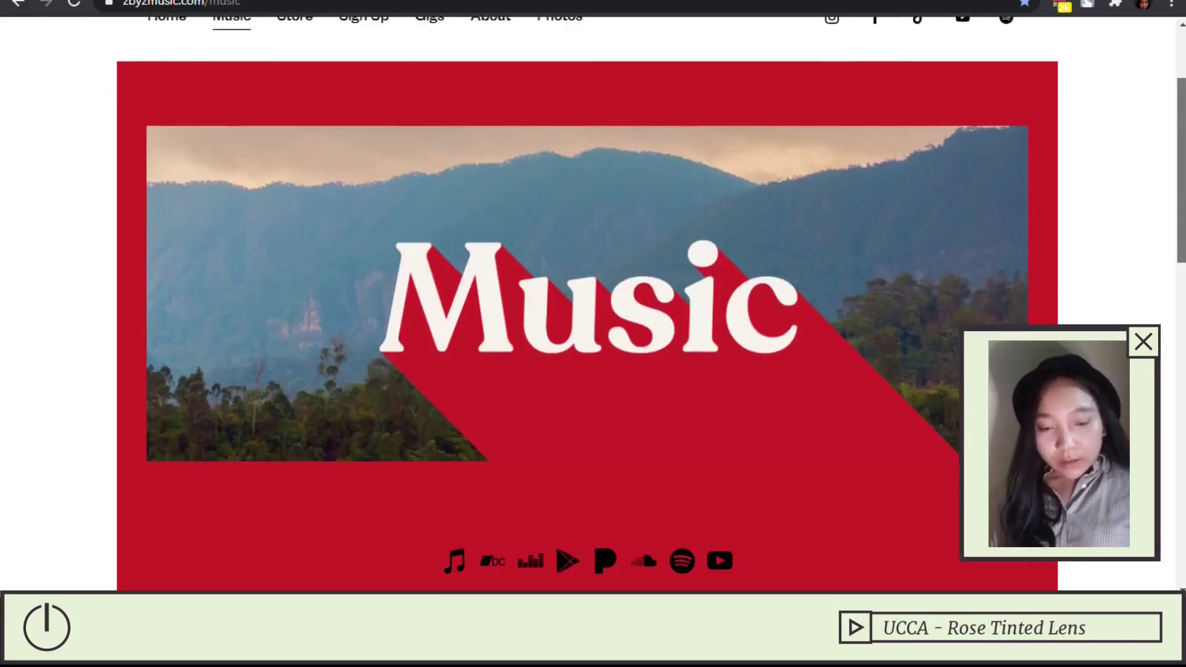
{"action": "scroll", "coordinate": [587, 303], "scroll_direction": "down", "scroll_amount": 7}
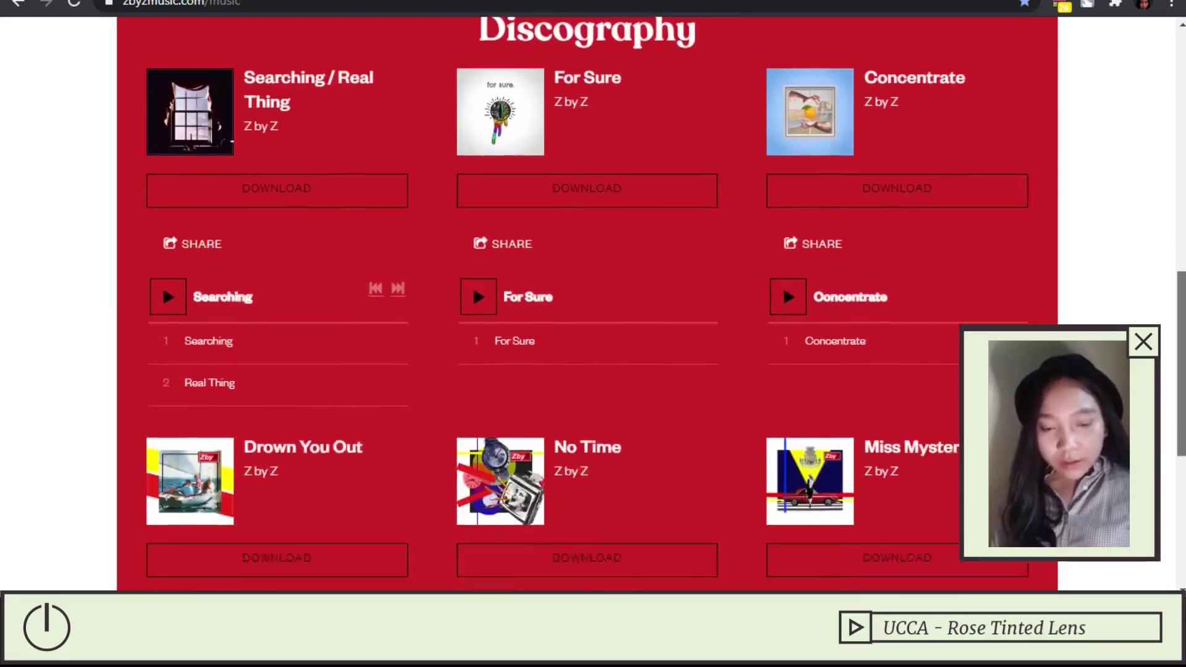
{"action": "scroll", "coordinate": [587, 302], "scroll_direction": "down", "scroll_amount": 2}
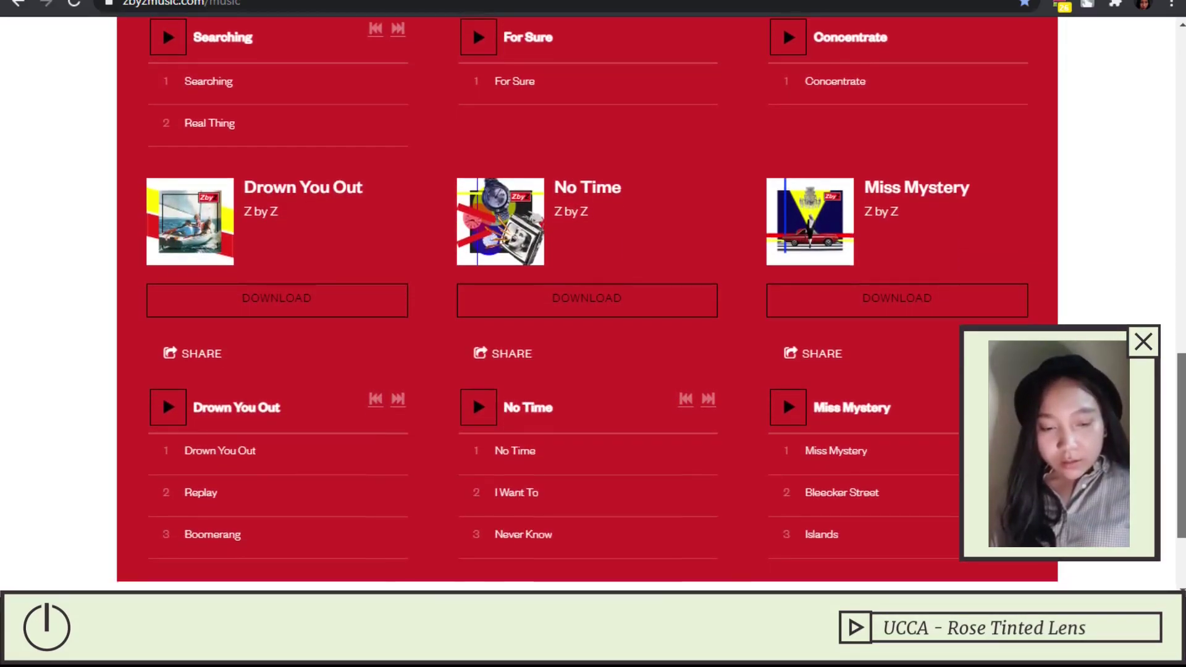
- Open the Z by Z About page and view the artist's biography and portrait
{"action": "scroll", "coordinate": [587, 303], "scroll_direction": "up", "scroll_amount": 12}
{"action": "scroll", "coordinate": [473, 377], "scroll_direction": "up", "scroll_amount": 5}
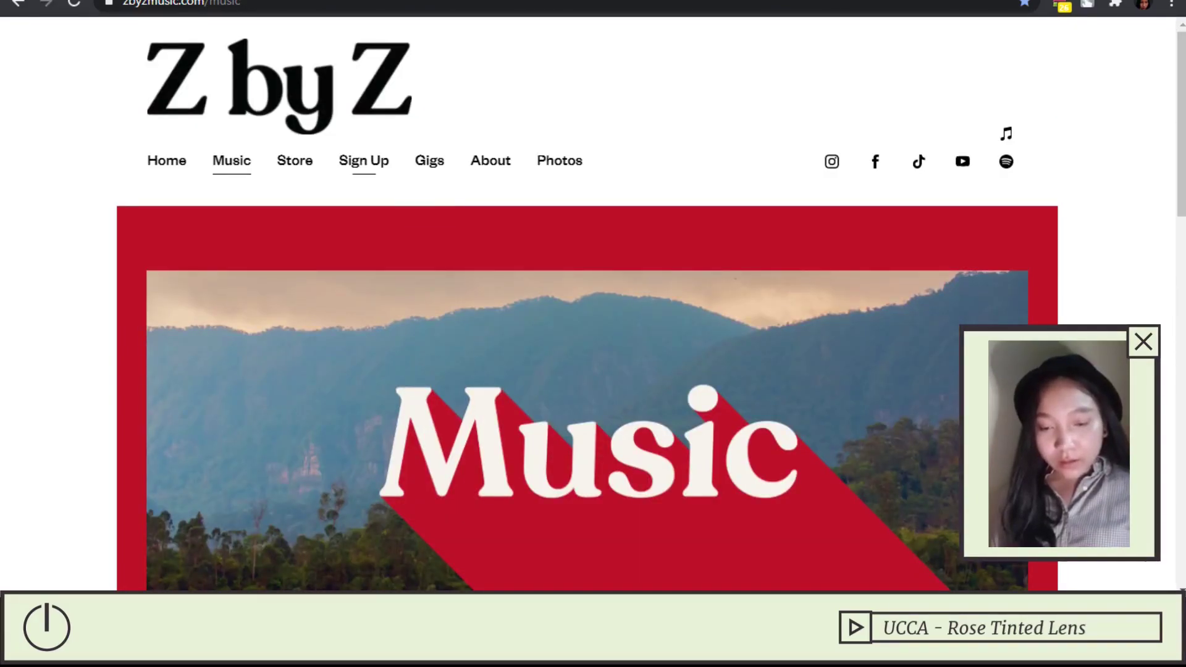
{"action": "left_click", "coordinate": [491, 161]}
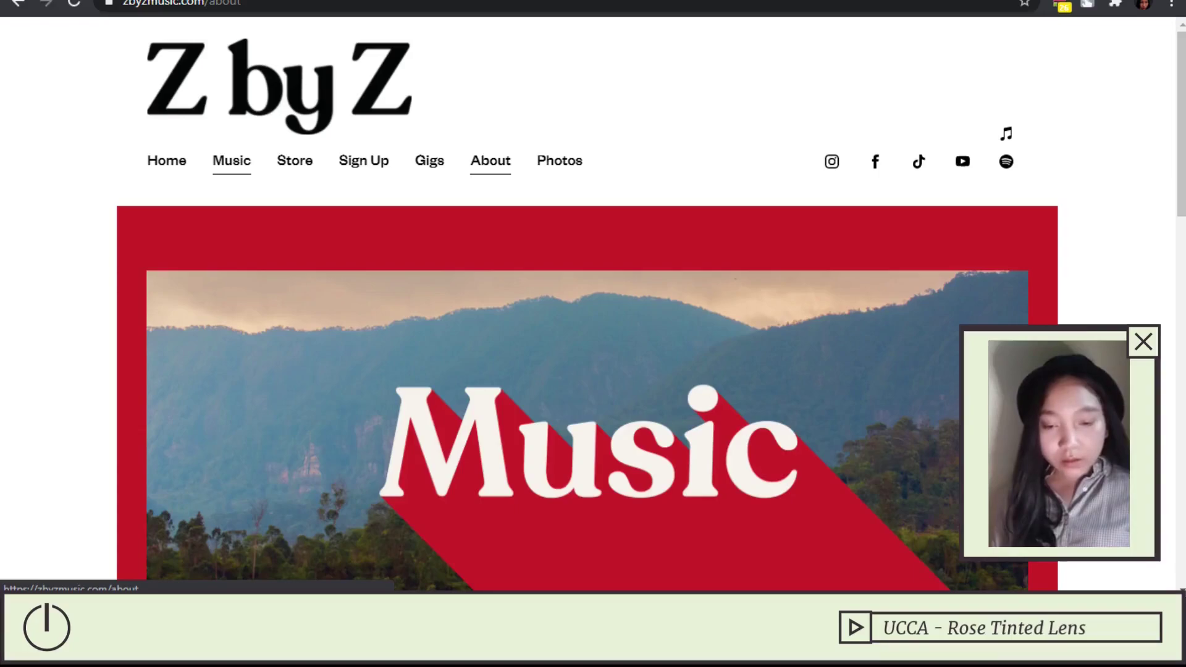
{"action": "scroll", "coordinate": [587, 371], "scroll_direction": "down", "scroll_amount": 10}
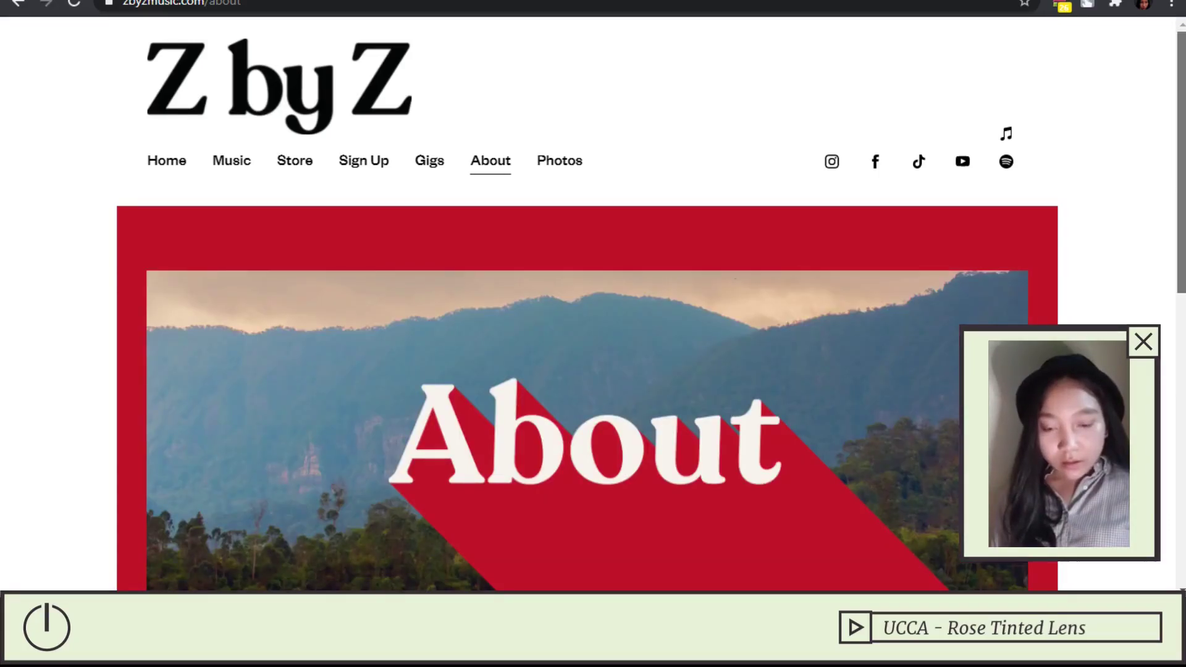
{"action": "scroll", "coordinate": [587, 303], "scroll_direction": "down", "scroll_amount": 4}
{"action": "scroll", "coordinate": [587, 304], "scroll_direction": "up", "scroll_amount": 2}
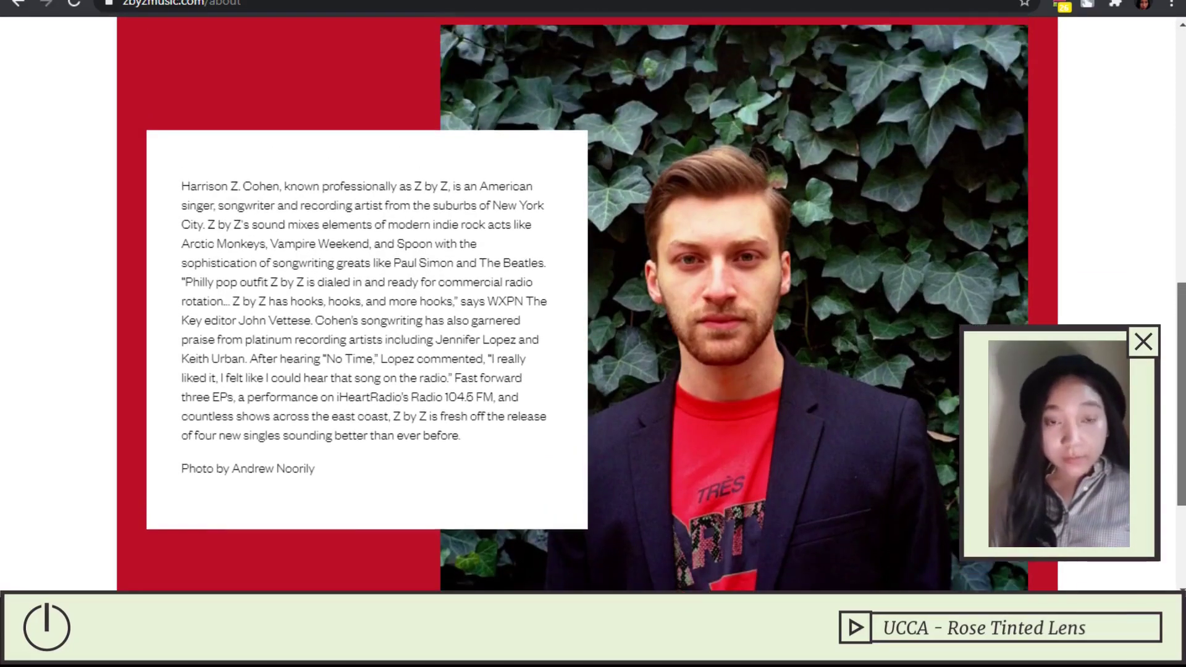
{"action": "scroll", "coordinate": [587, 309], "scroll_direction": "up", "scroll_amount": 10}
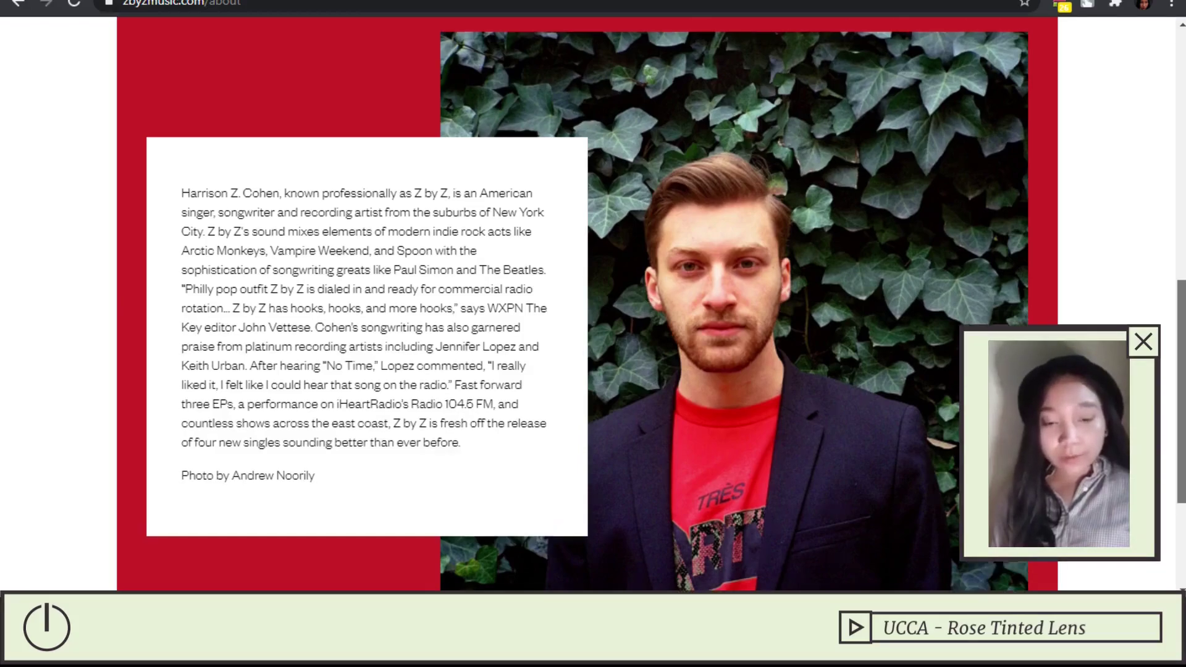
- Open the Z by Z Photos page and look over its photo gallery
{"action": "scroll", "coordinate": [587, 308], "scroll_direction": "up", "scroll_amount": 2}
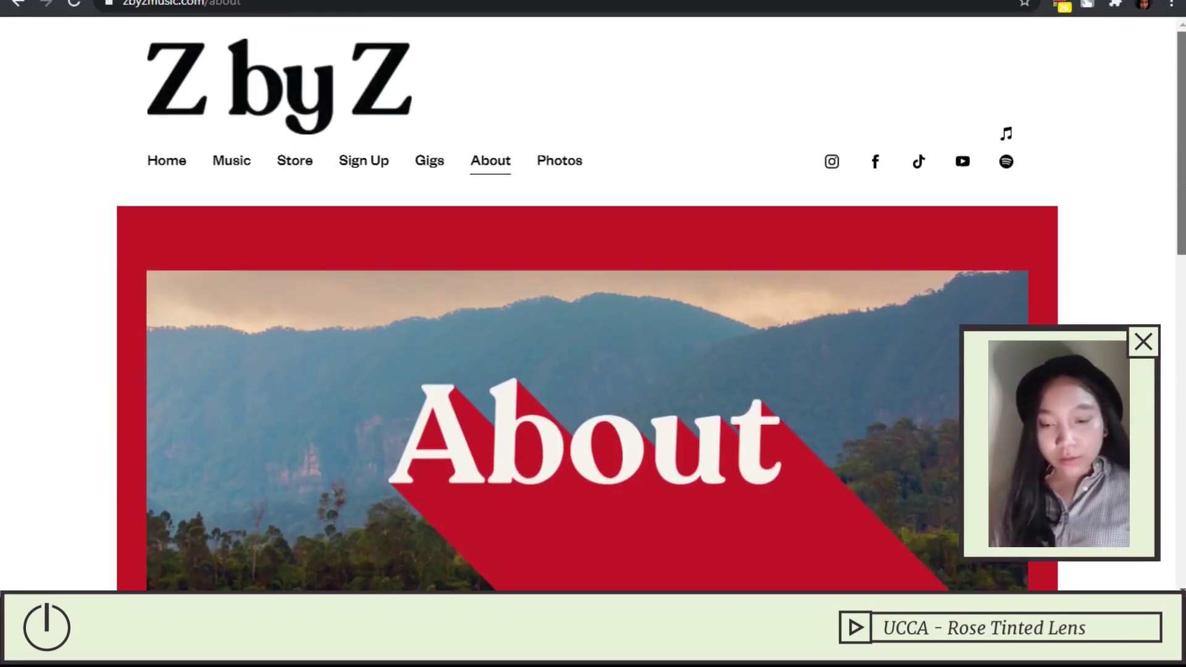
{"action": "left_click", "coordinate": [559, 162]}
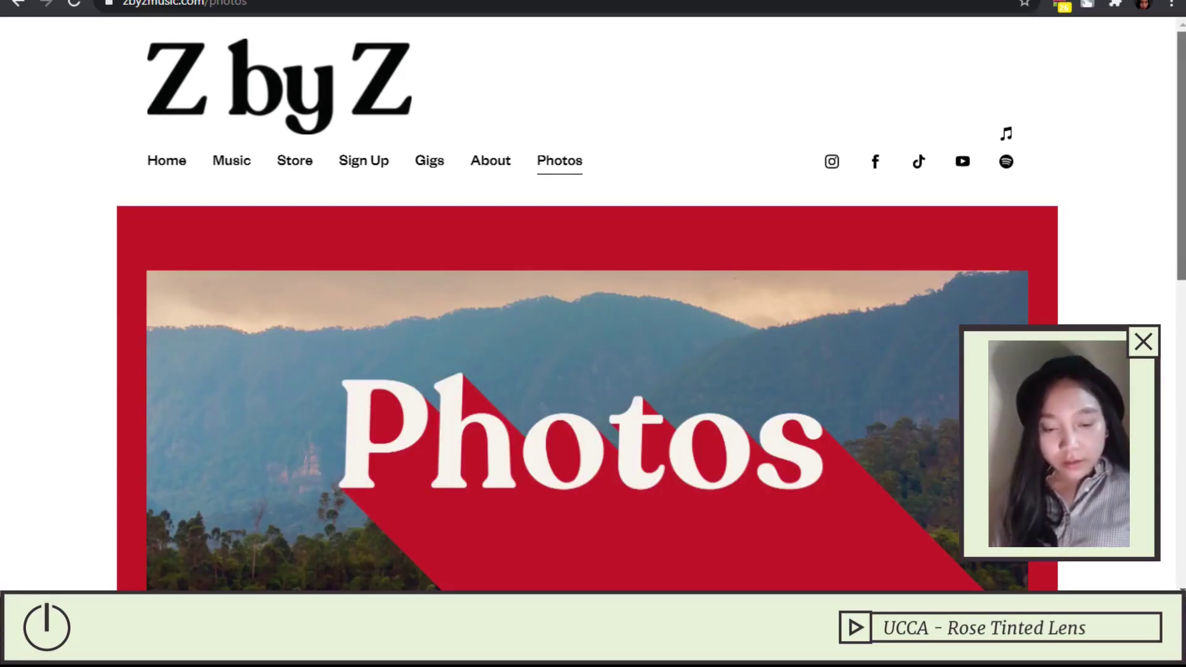
{"action": "scroll", "coordinate": [587, 309], "scroll_direction": "down", "scroll_amount": 10}
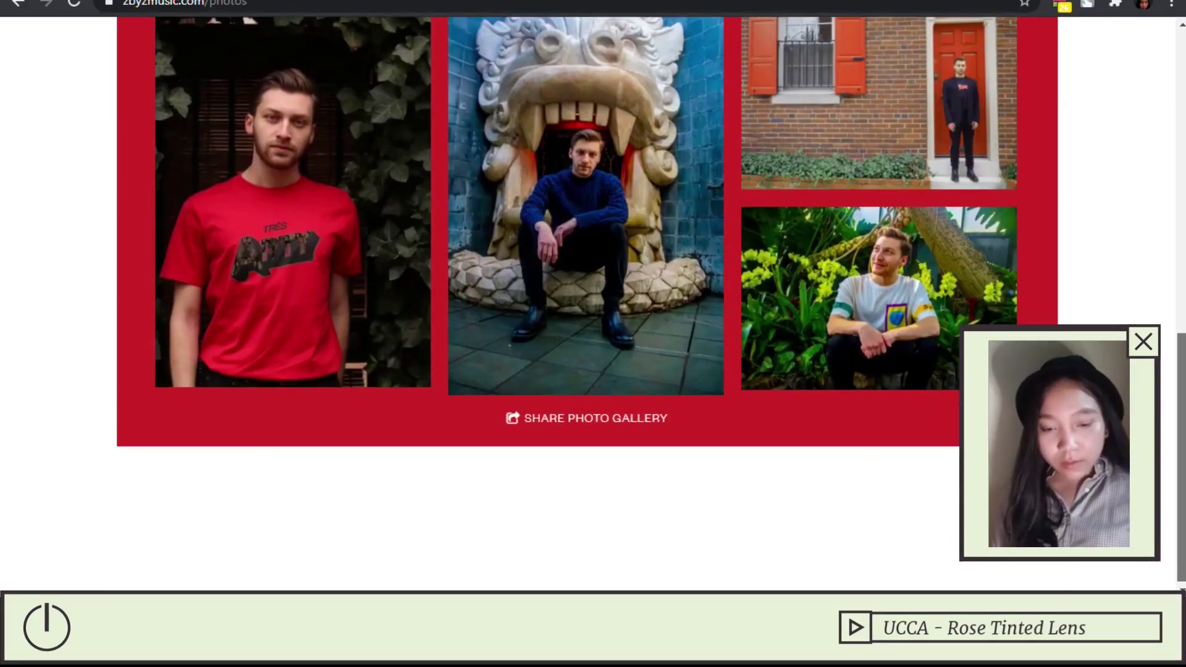
{"action": "scroll", "coordinate": [587, 303], "scroll_direction": "up", "scroll_amount": 3}
{"action": "scroll", "coordinate": [587, 302], "scroll_direction": "down", "scroll_amount": 1}
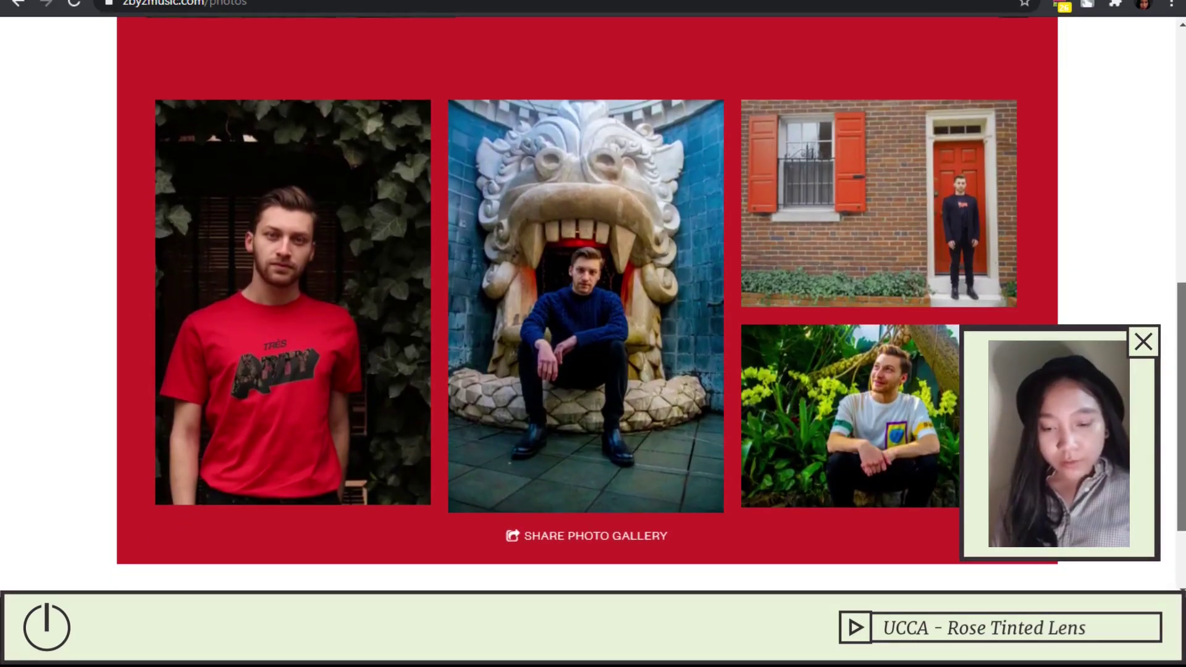
{"action": "scroll", "coordinate": [587, 309], "scroll_direction": "up", "scroll_amount": 10}
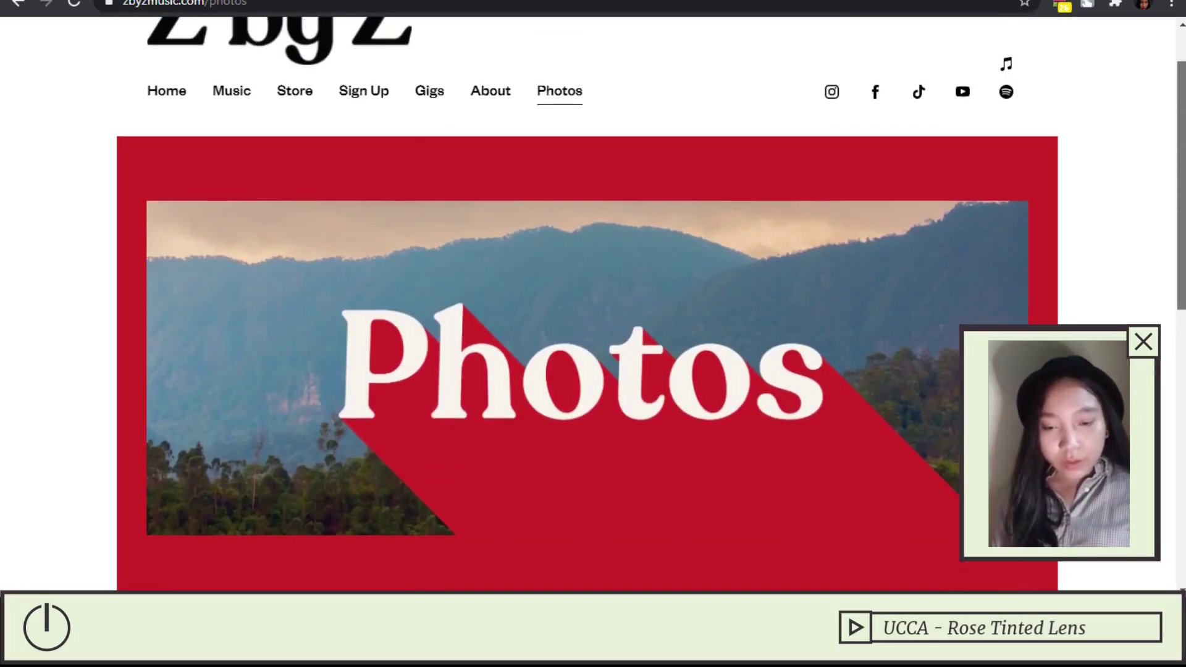
{"action": "scroll", "coordinate": [587, 309], "scroll_direction": "up", "scroll_amount": 1}
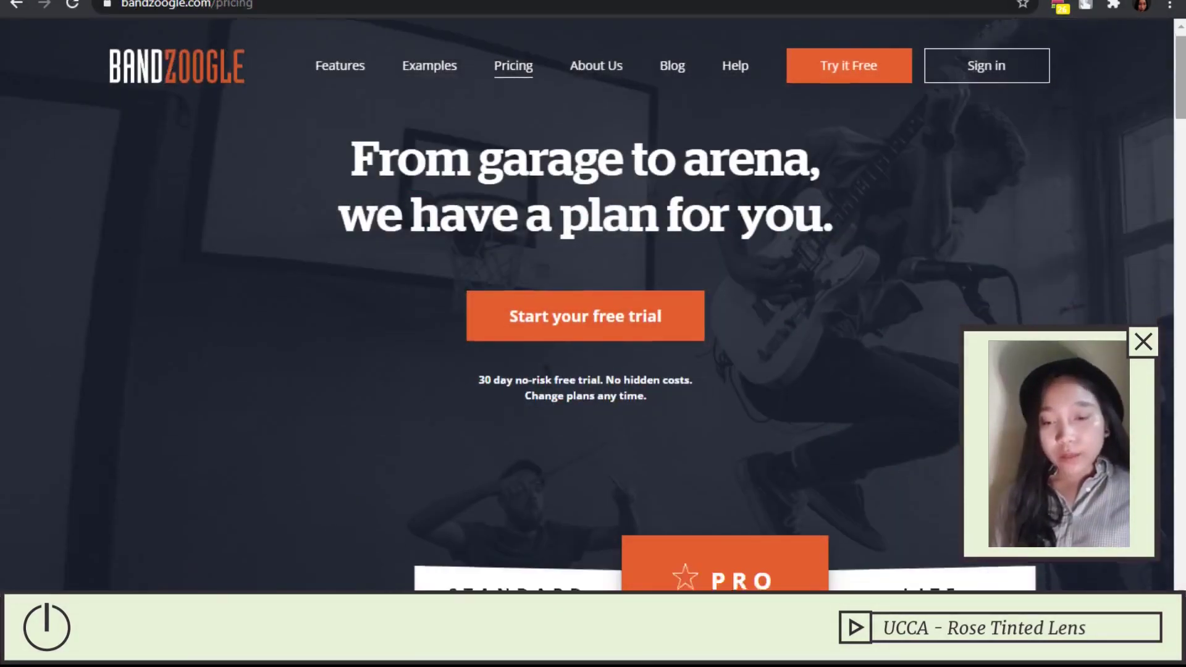
- Compare what the Standard, Pro and Lite plans include, from basics to design features, on Bandzoogle's pricing page
{"action": "scroll", "coordinate": [587, 303], "scroll_direction": "down", "scroll_amount": 6}
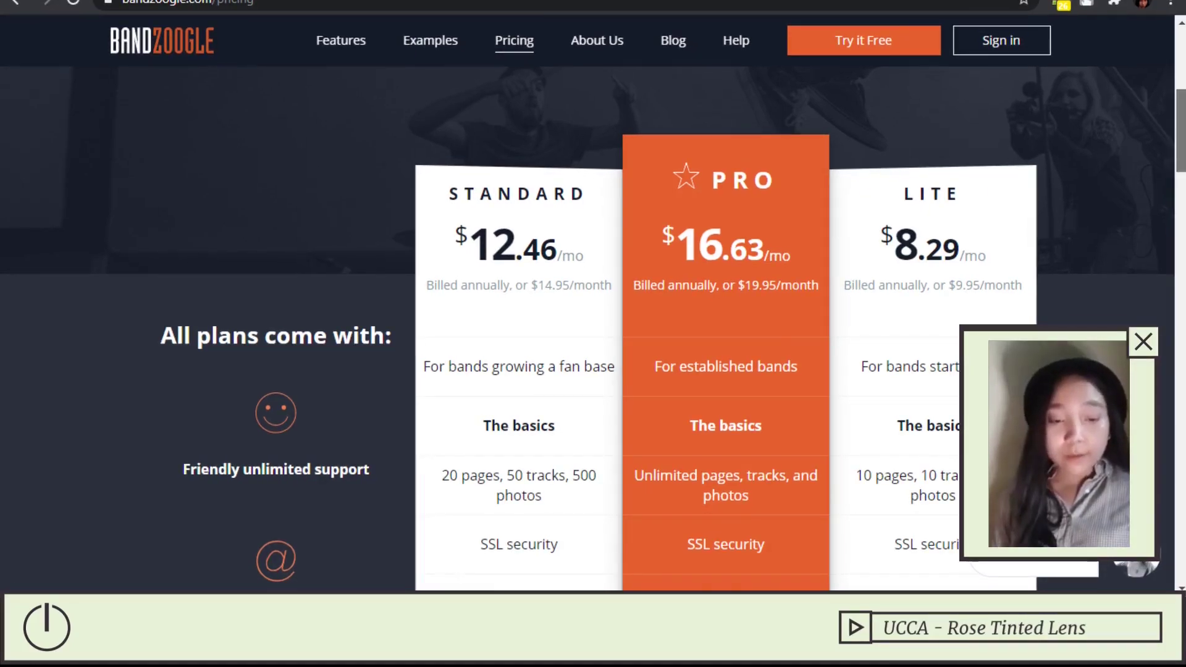
{"action": "scroll", "coordinate": [587, 328], "scroll_direction": "down", "scroll_amount": 2}
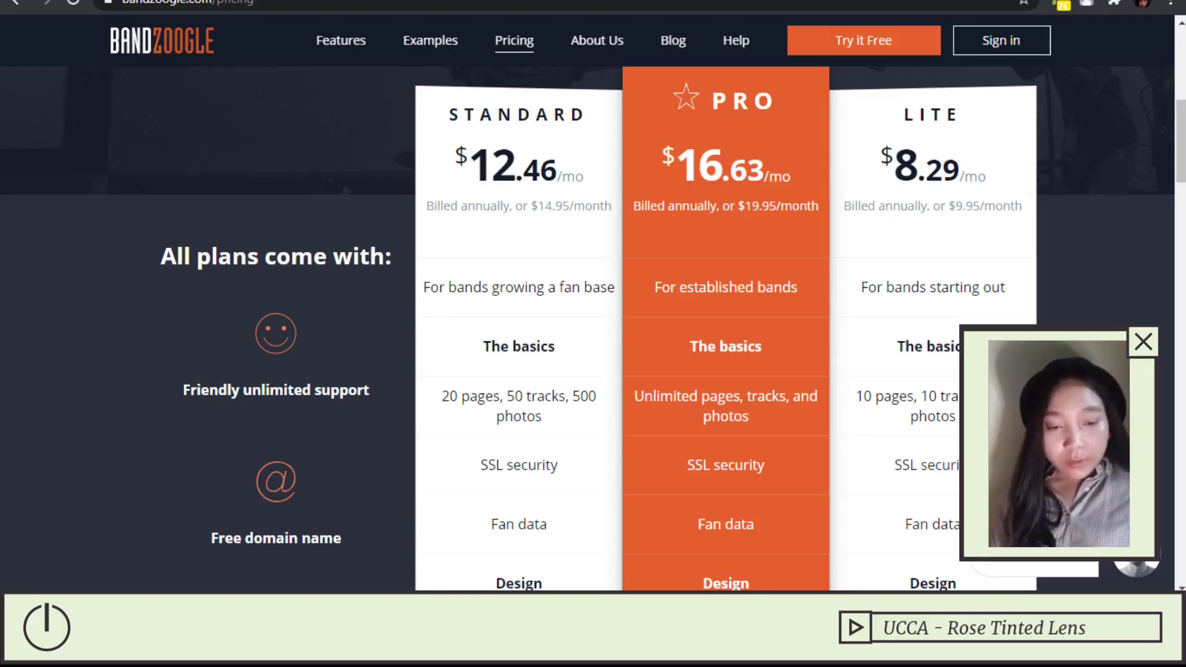
{"action": "scroll", "coordinate": [587, 327], "scroll_direction": "down", "scroll_amount": 2}
{"action": "scroll", "coordinate": [587, 328], "scroll_direction": "down", "scroll_amount": 3}
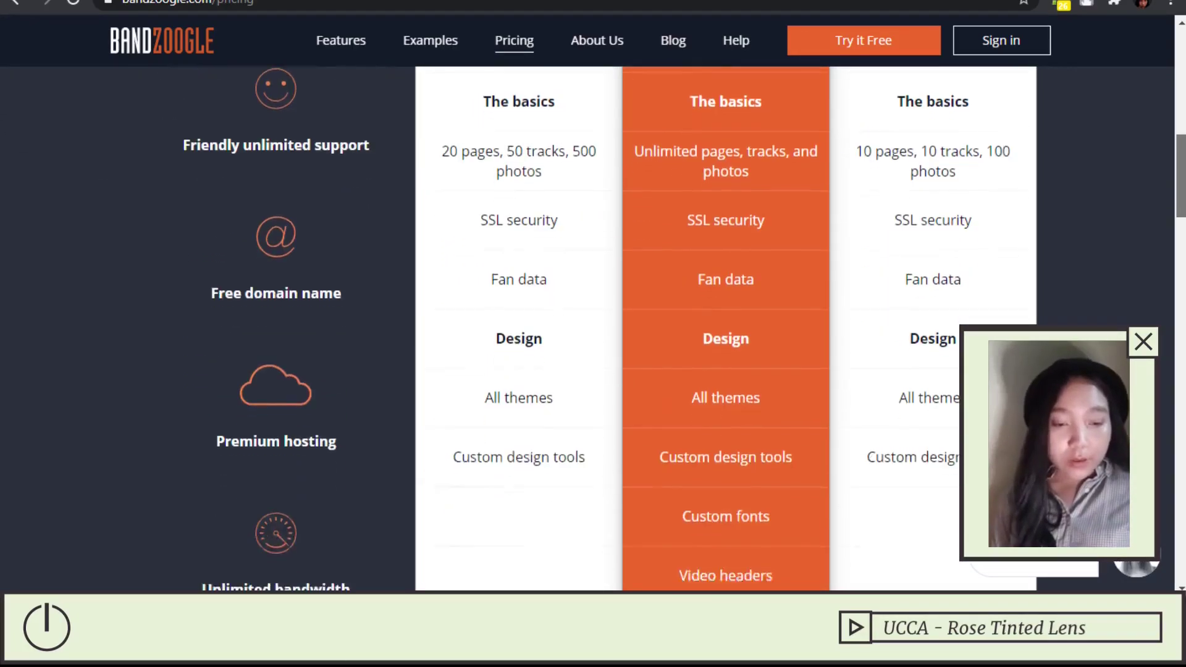
{"action": "scroll", "coordinate": [587, 327], "scroll_direction": "up", "scroll_amount": 3}
{"action": "scroll", "coordinate": [587, 328], "scroll_direction": "up", "scroll_amount": 2}
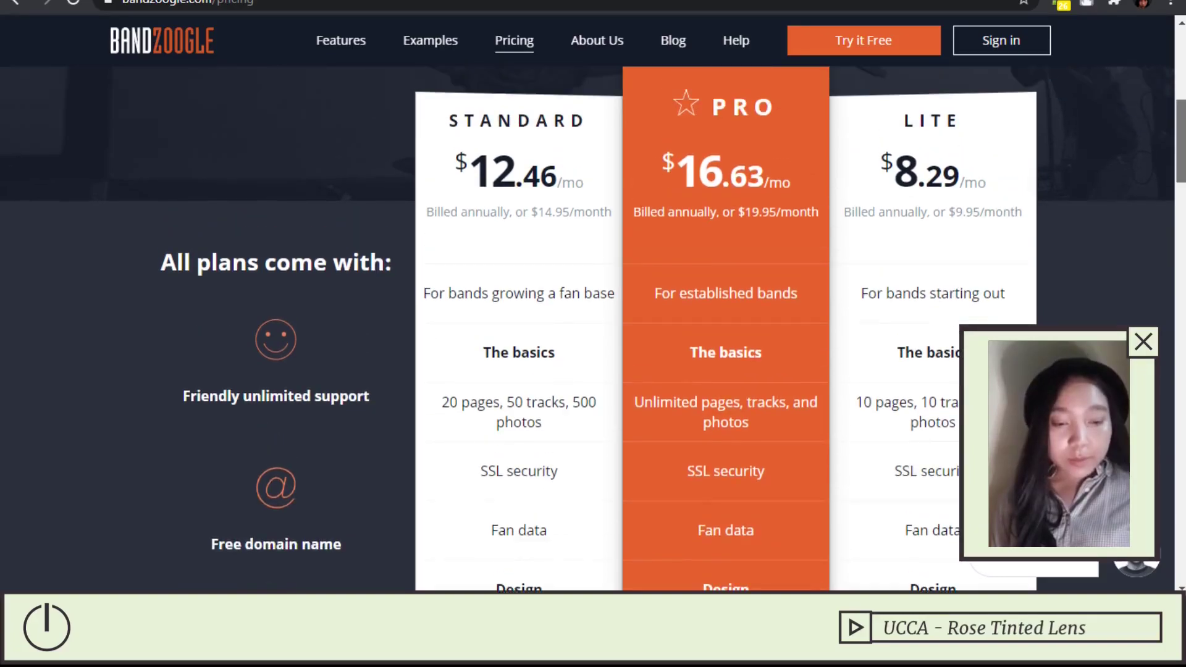
{"action": "scroll", "coordinate": [587, 328], "scroll_direction": "up", "scroll_amount": 1}
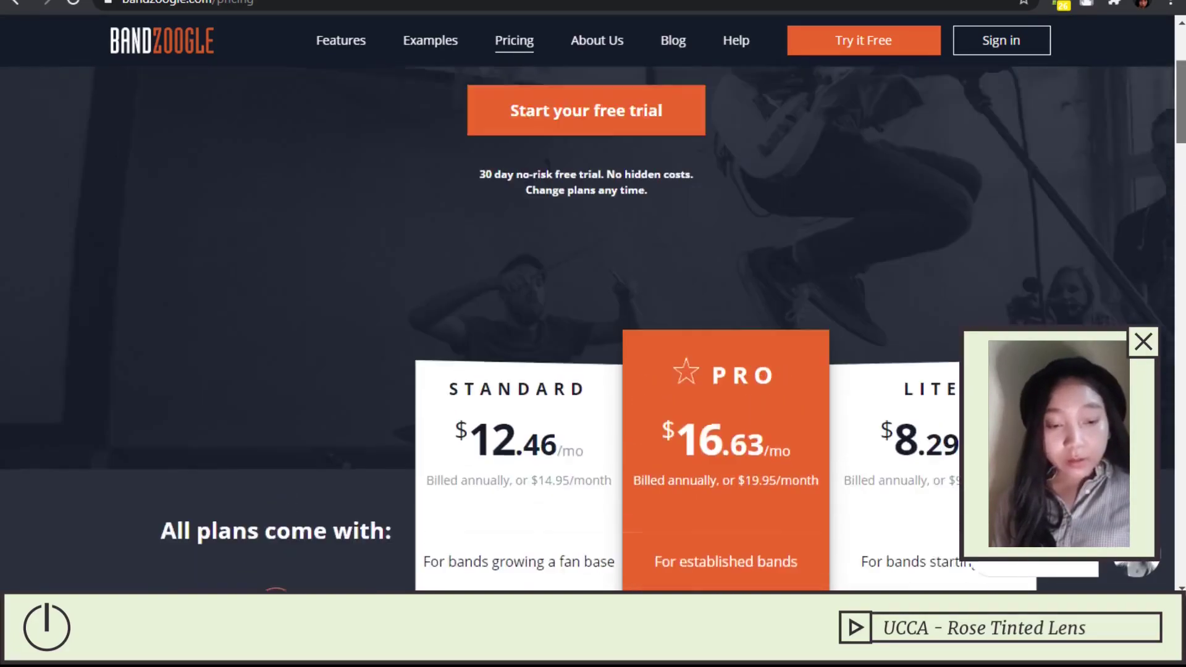
- Review the Standard, Pro and Lite prices and the free-trial offer on Bandzoogle's pricing page
{"action": "scroll", "coordinate": [587, 309], "scroll_direction": "up", "scroll_amount": 3}
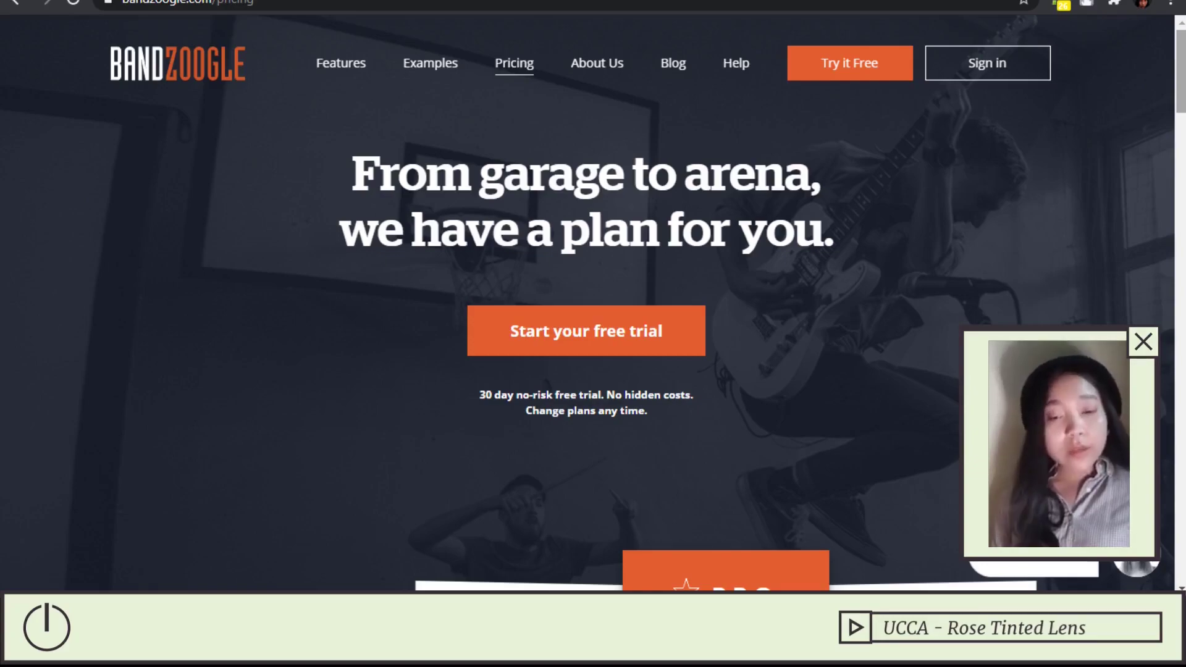
{"action": "scroll", "coordinate": [587, 303], "scroll_direction": "down", "scroll_amount": 8}
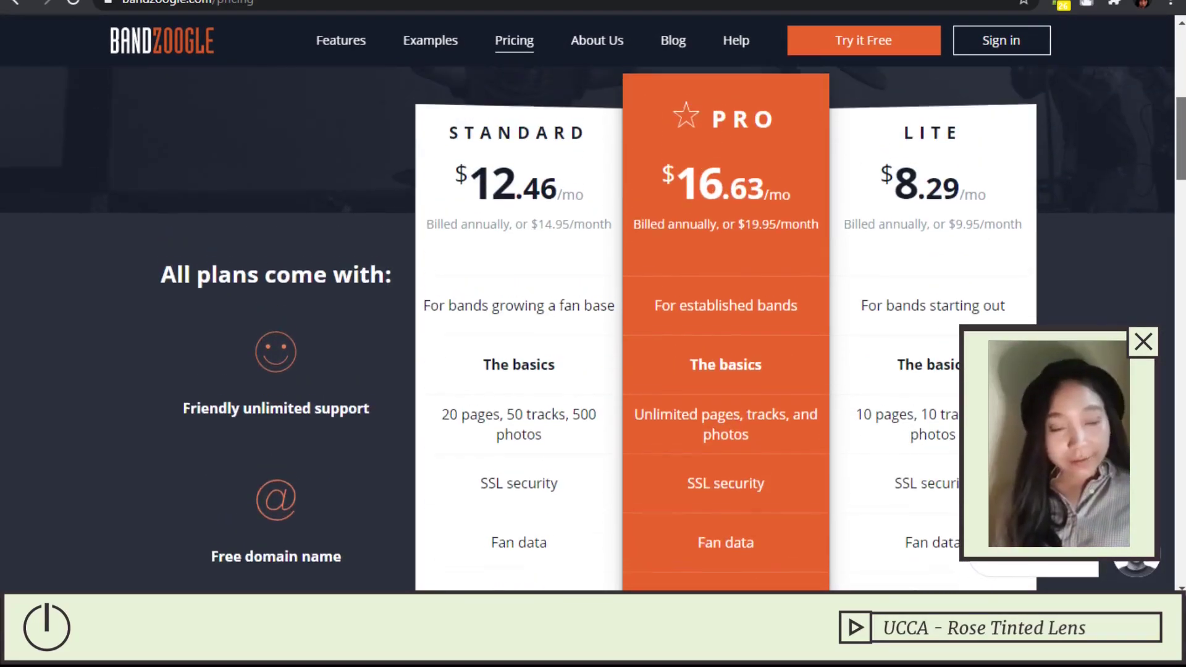
{"action": "scroll", "coordinate": [587, 309], "scroll_direction": "up", "scroll_amount": 8}
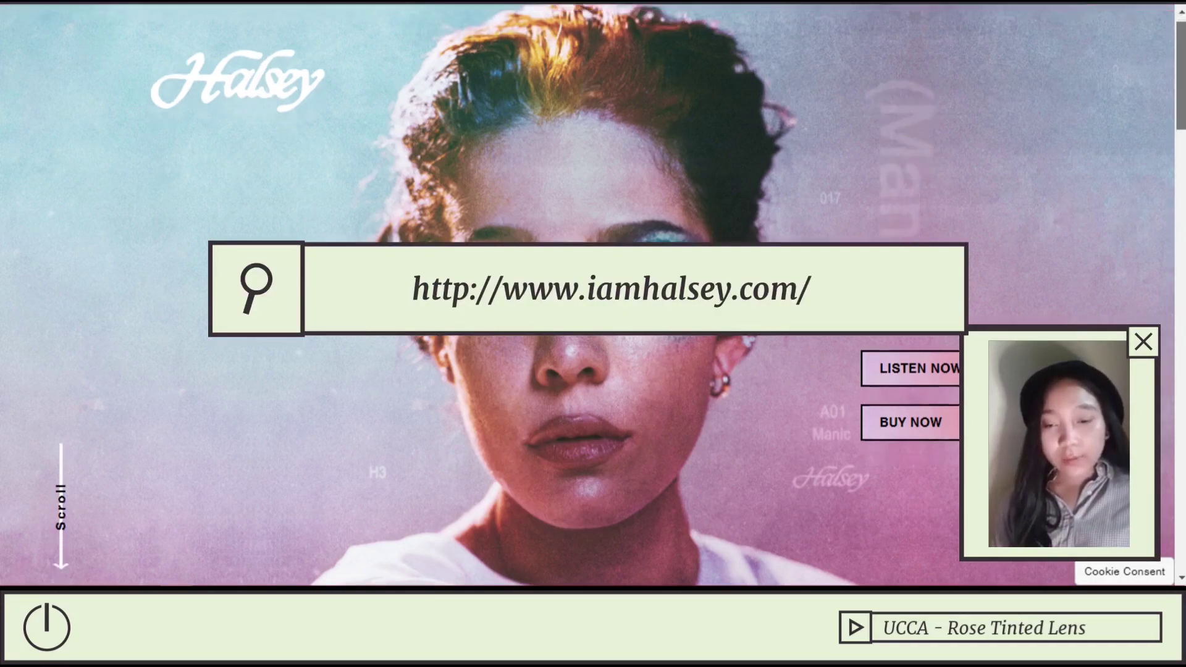
- Look through Halsey's website at iamhalsey.com, from the Manic album header to the lyric video and merch section
{"action": "scroll", "coordinate": [587, 297], "scroll_direction": "up", "scroll_amount": 3}
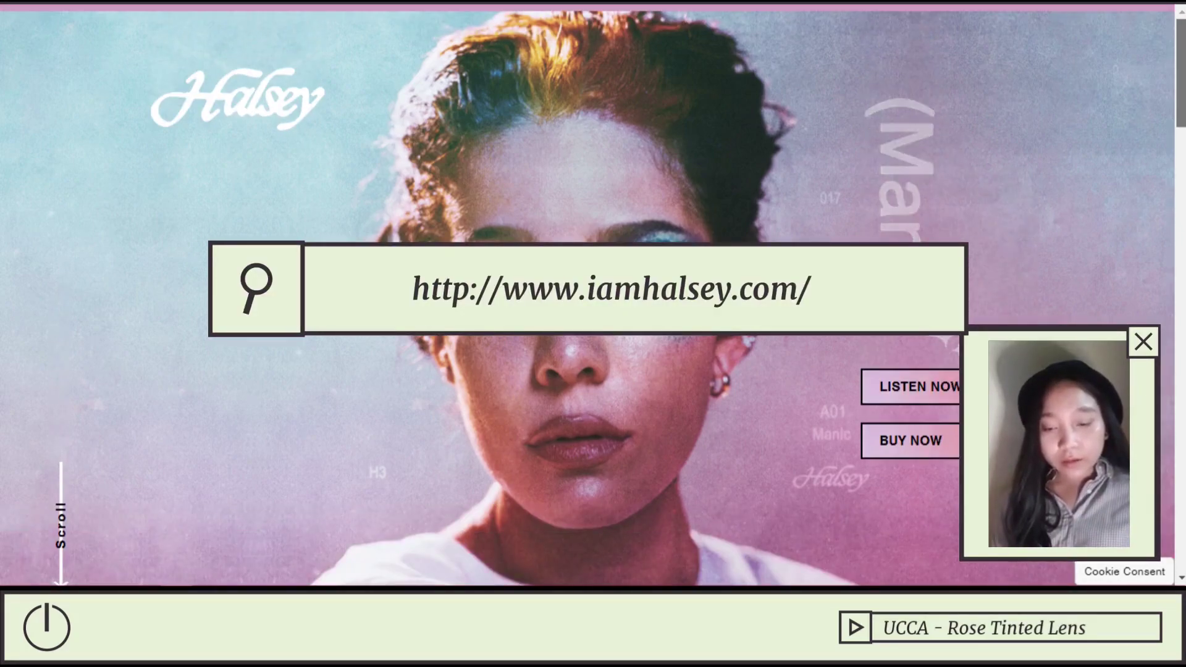
{"action": "scroll", "coordinate": [587, 296], "scroll_direction": "down", "scroll_amount": 5}
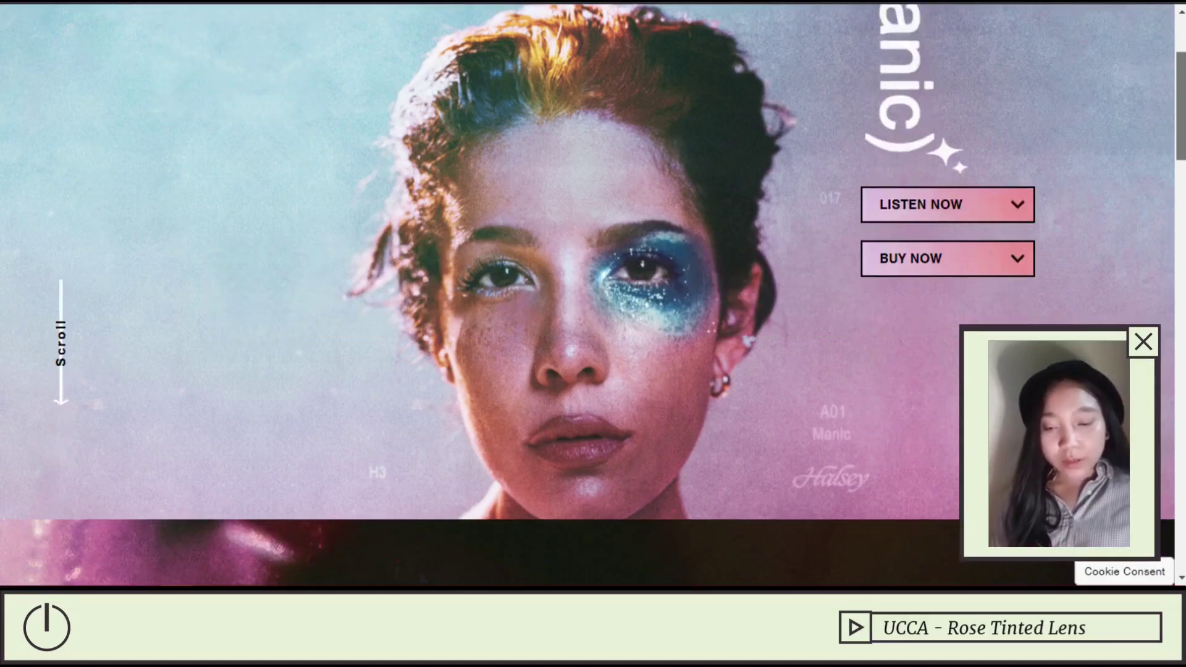
{"action": "scroll", "coordinate": [587, 296], "scroll_direction": "down", "scroll_amount": 4}
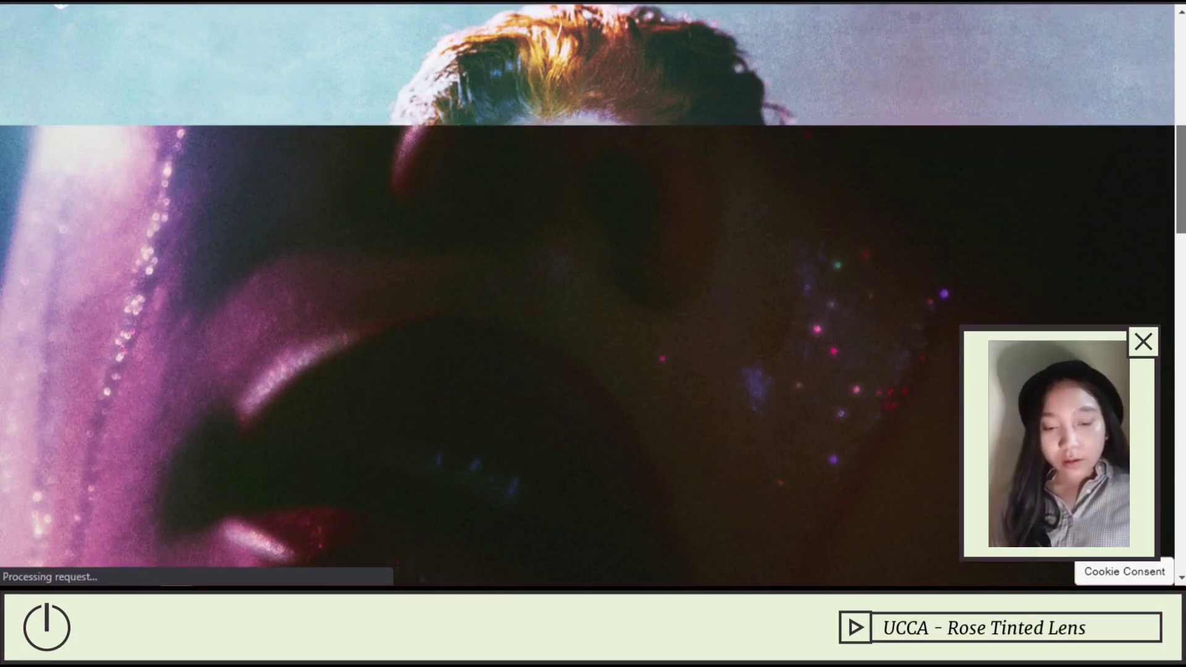
{"action": "scroll", "coordinate": [587, 297], "scroll_direction": "down", "scroll_amount": 6}
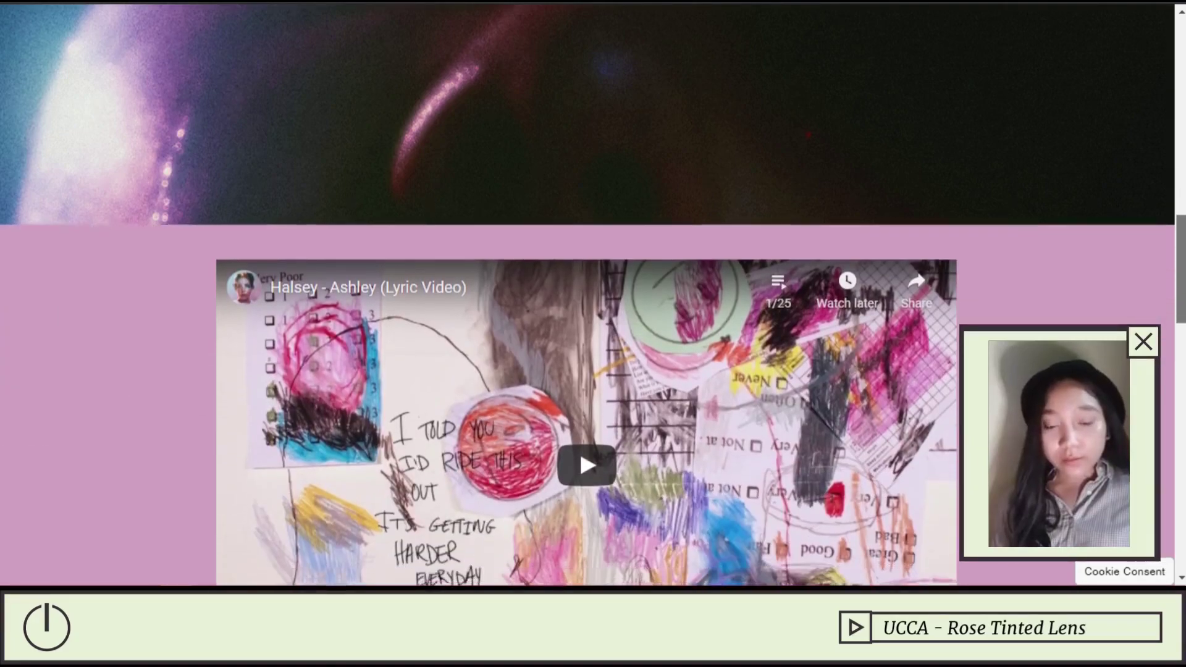
{"action": "scroll", "coordinate": [587, 297], "scroll_direction": "down", "scroll_amount": 10}
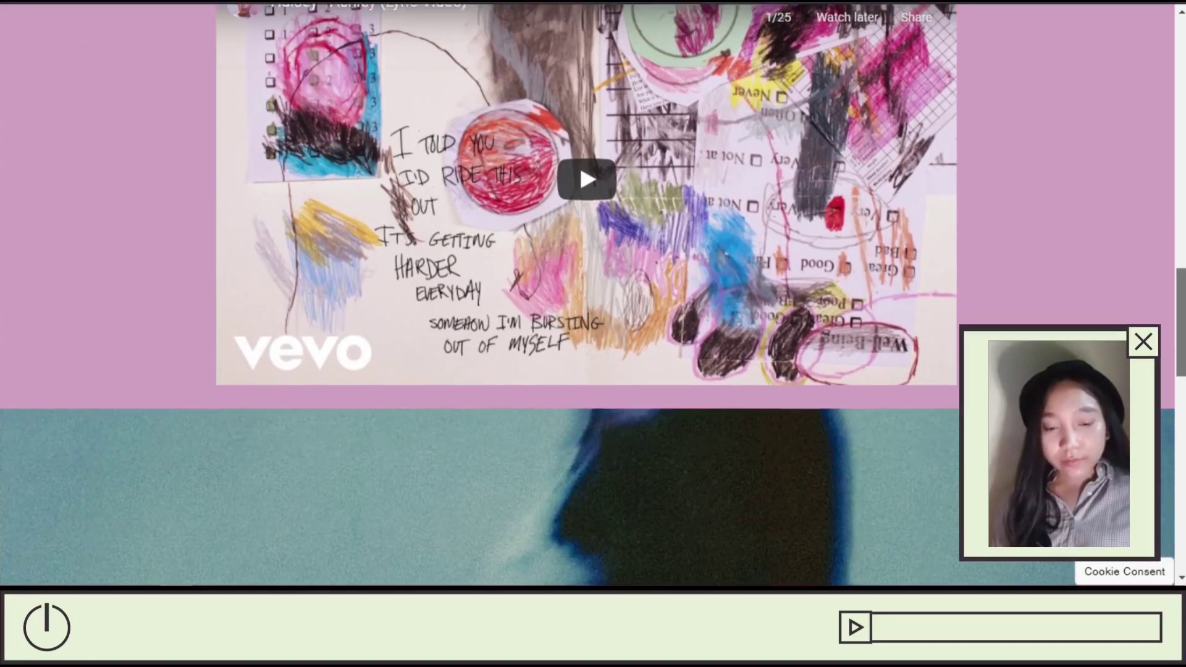
{"action": "scroll", "coordinate": [587, 296], "scroll_direction": "down", "scroll_amount": 7}
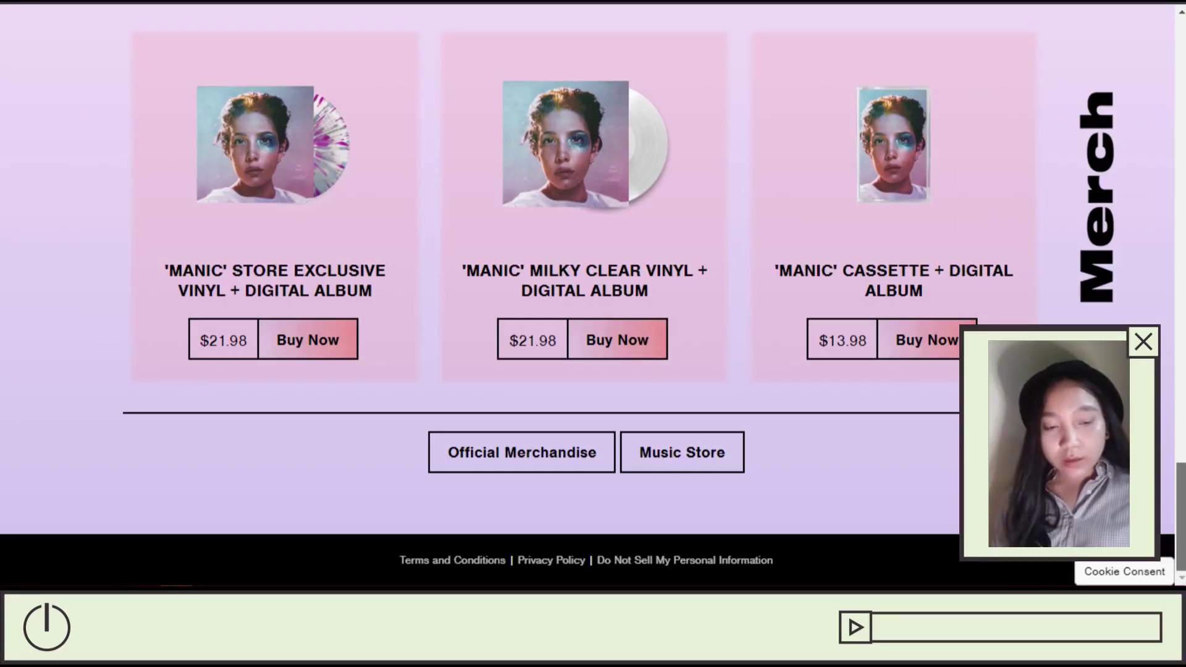
{"action": "left_click_drag", "start_coordinate": [1181, 516], "coordinate": [1181, 73]}
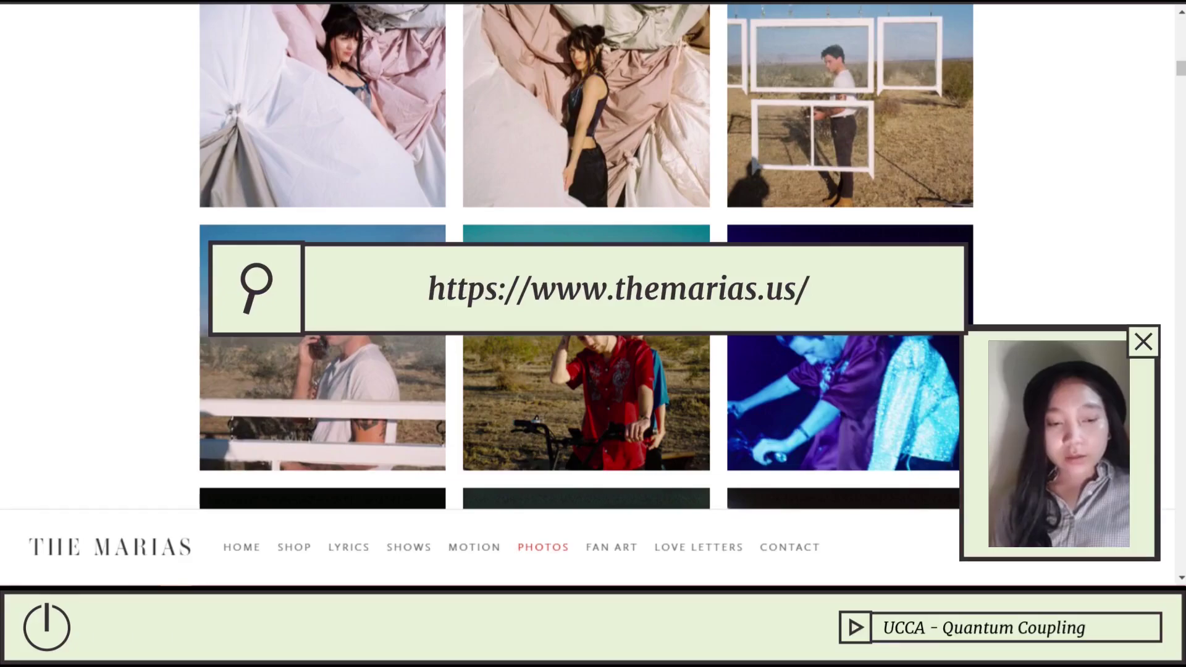
- On The Marias' website, open the home page and the Lyrics page to look over the song list
{"action": "left_click_drag", "start_coordinate": [1181, 68], "coordinate": [1181, 26]}
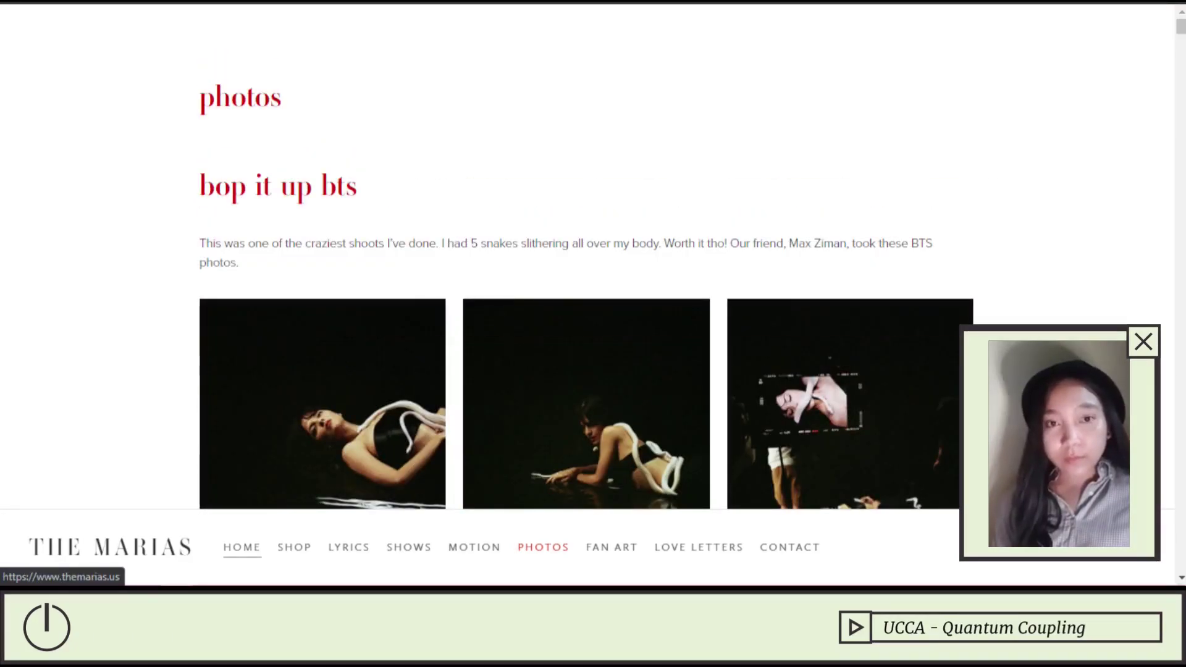
{"action": "left_click", "coordinate": [242, 547]}
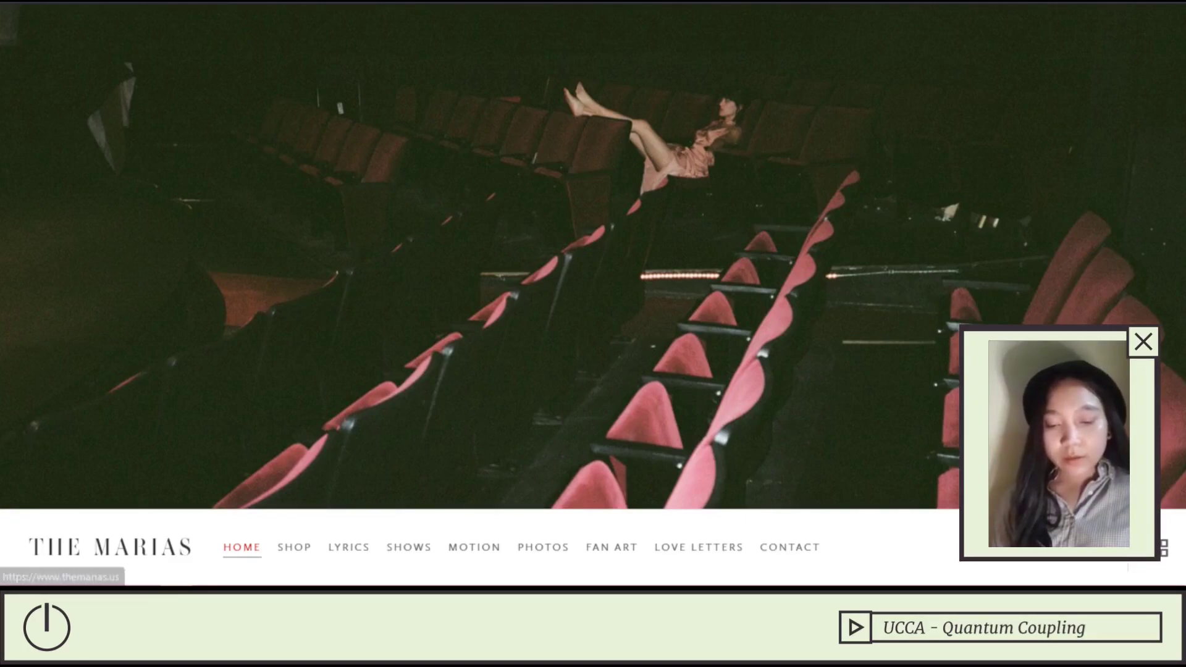
{"action": "left_click", "coordinate": [349, 548]}
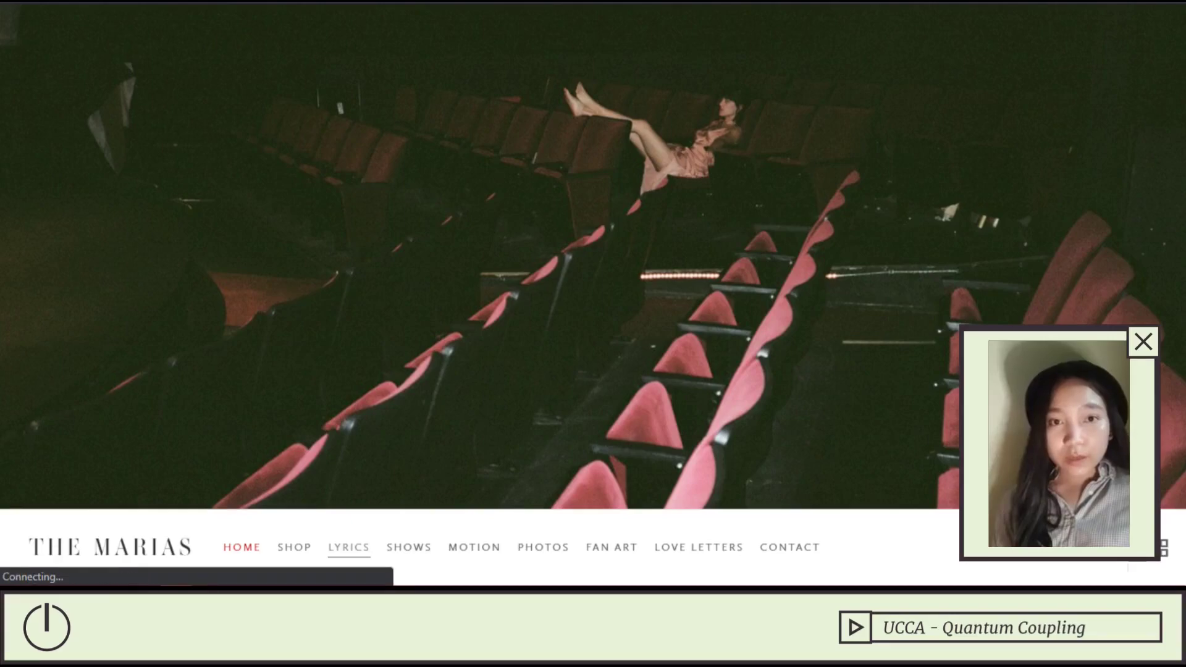
{"action": "scroll", "coordinate": [587, 256], "scroll_direction": "down", "scroll_amount": 3}
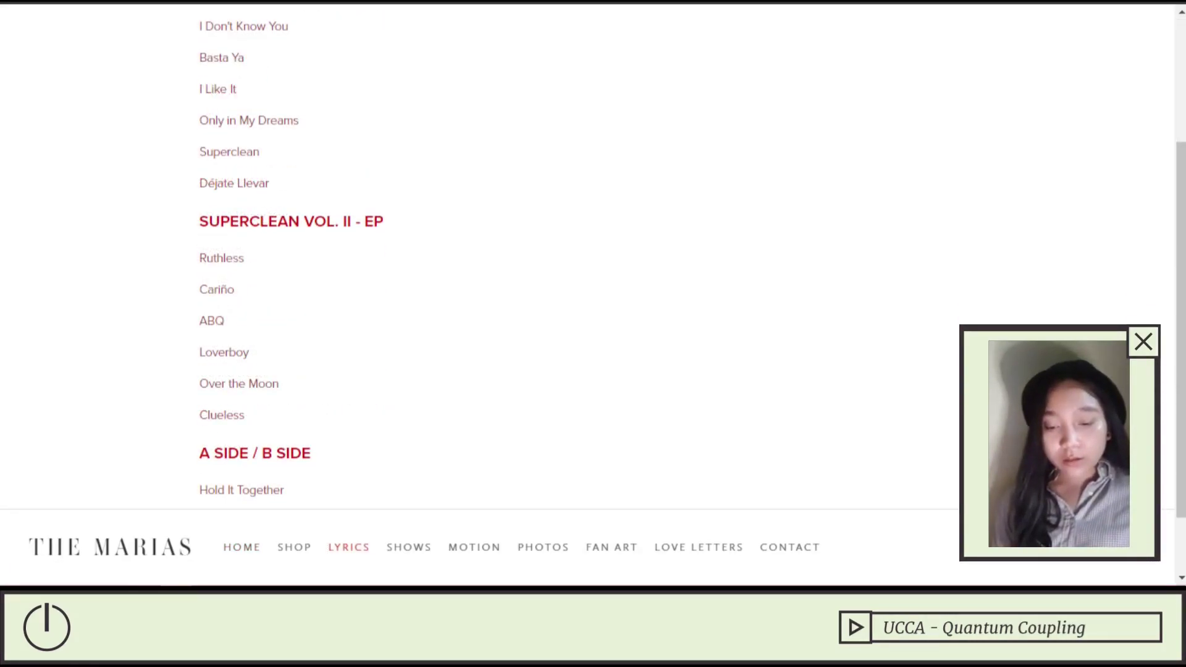
- View The Marias' Photos page and the sign-up form on their Love Letters page
{"action": "left_click", "coordinate": [543, 548]}
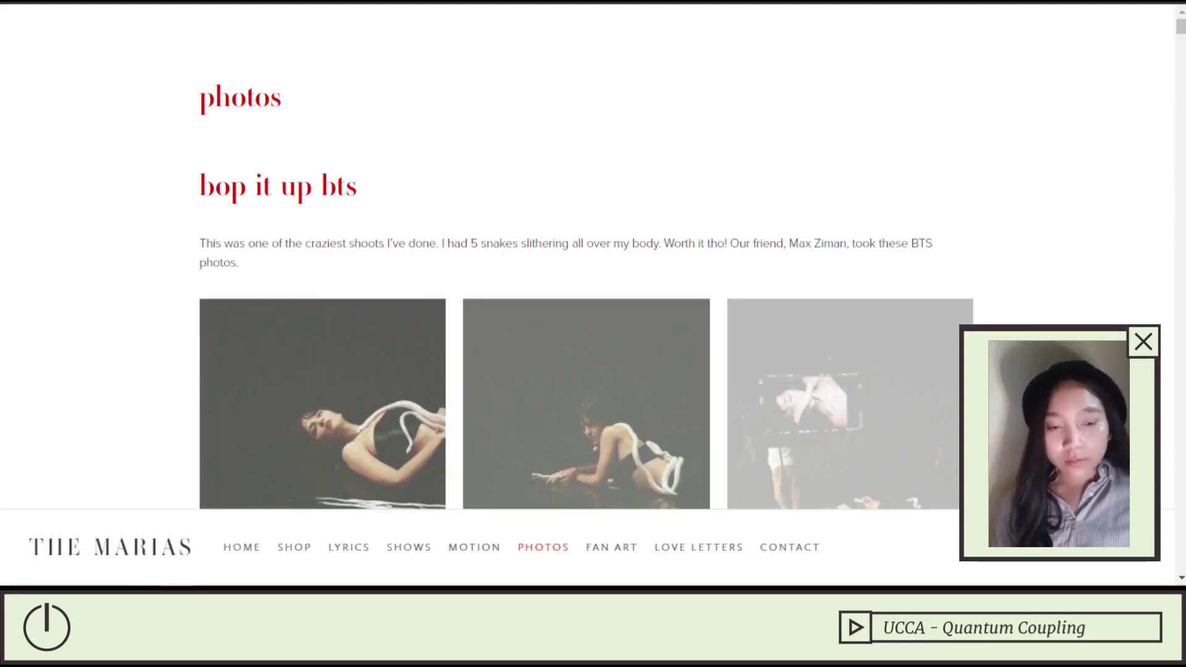
{"action": "scroll", "coordinate": [593, 290], "scroll_direction": "down", "scroll_amount": 10}
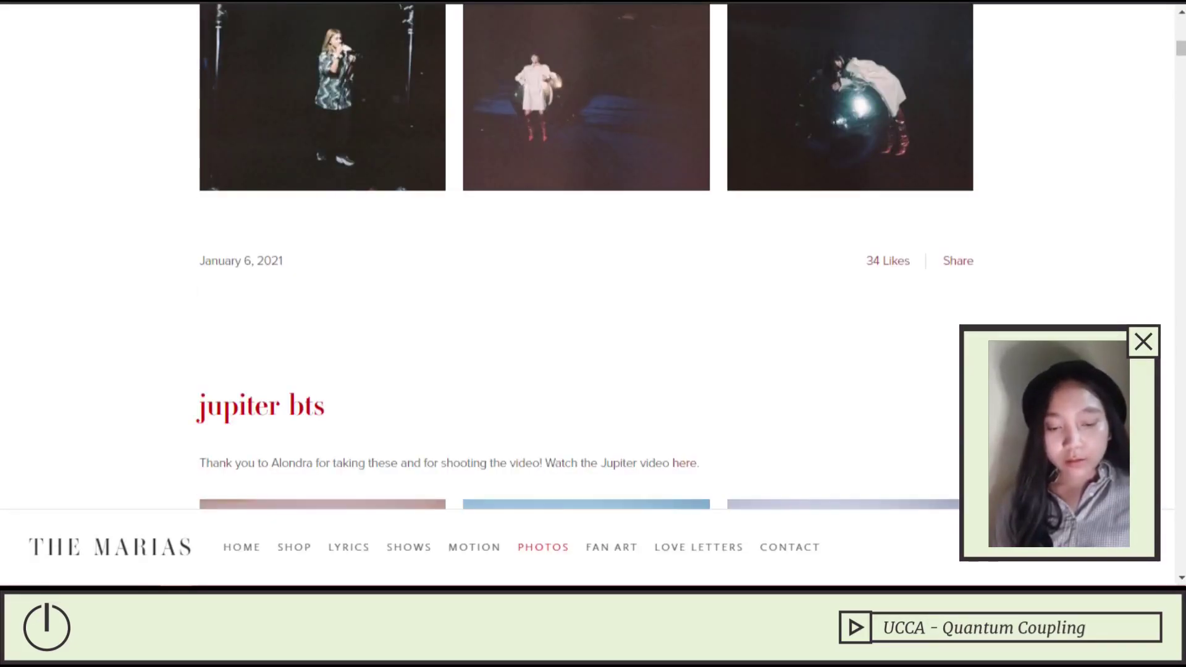
{"action": "left_click", "coordinate": [699, 548]}
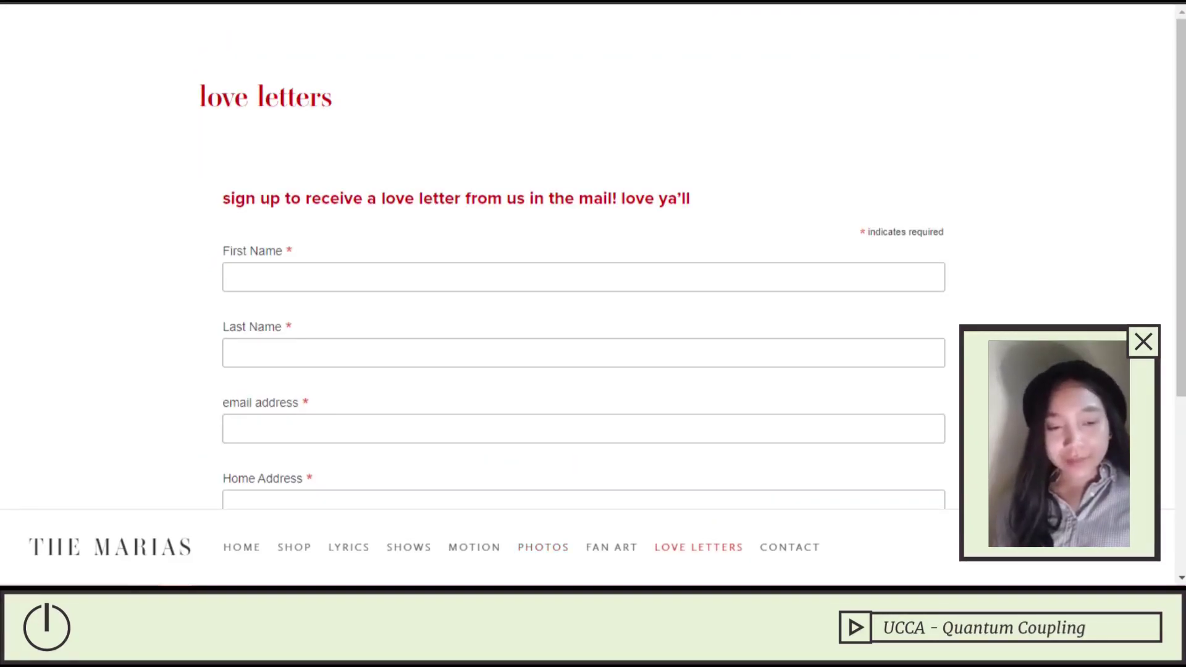
{"action": "scroll", "coordinate": [584, 278], "scroll_direction": "down", "scroll_amount": 1}
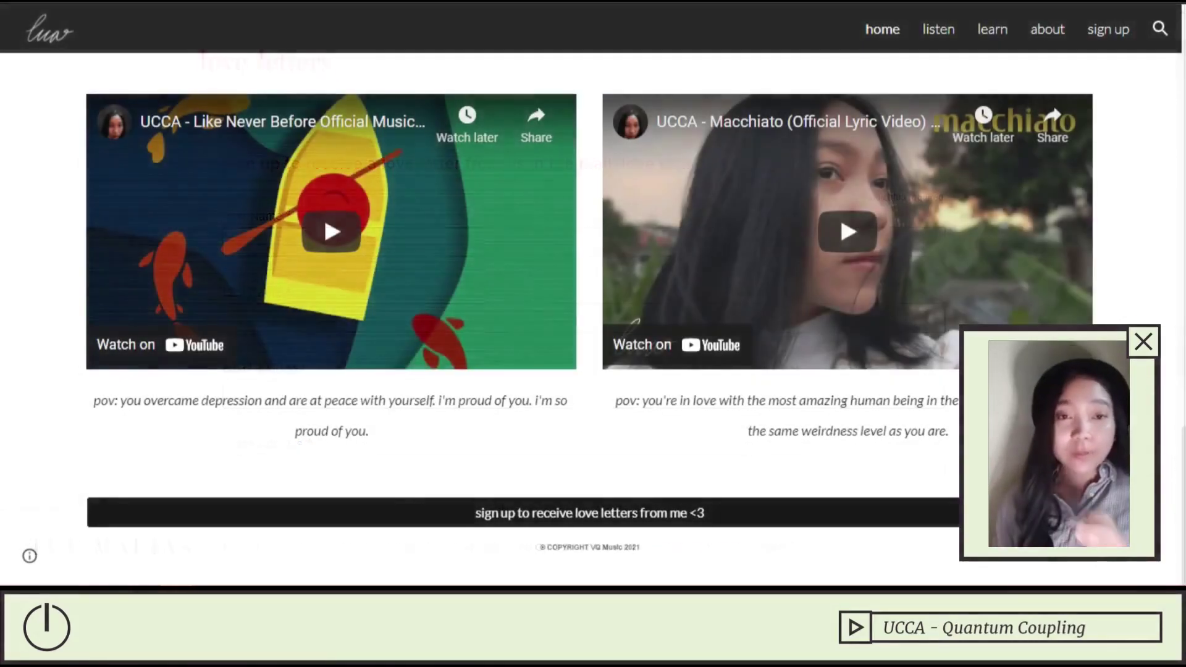
{"action": "scroll", "coordinate": [590, 308], "scroll_direction": "down", "scroll_amount": 10}
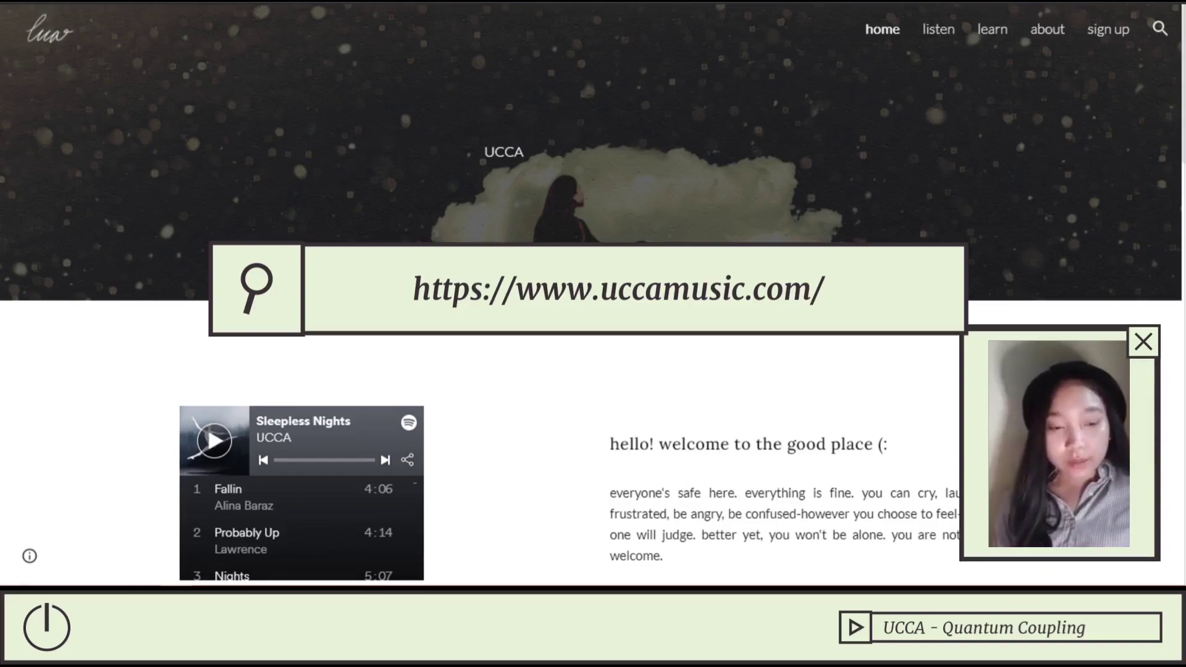
- Look through the uccamusic.com home page, covering its embedded playlist, welcome text and music videos
{"action": "scroll", "coordinate": [594, 371], "scroll_direction": "down", "scroll_amount": 2}
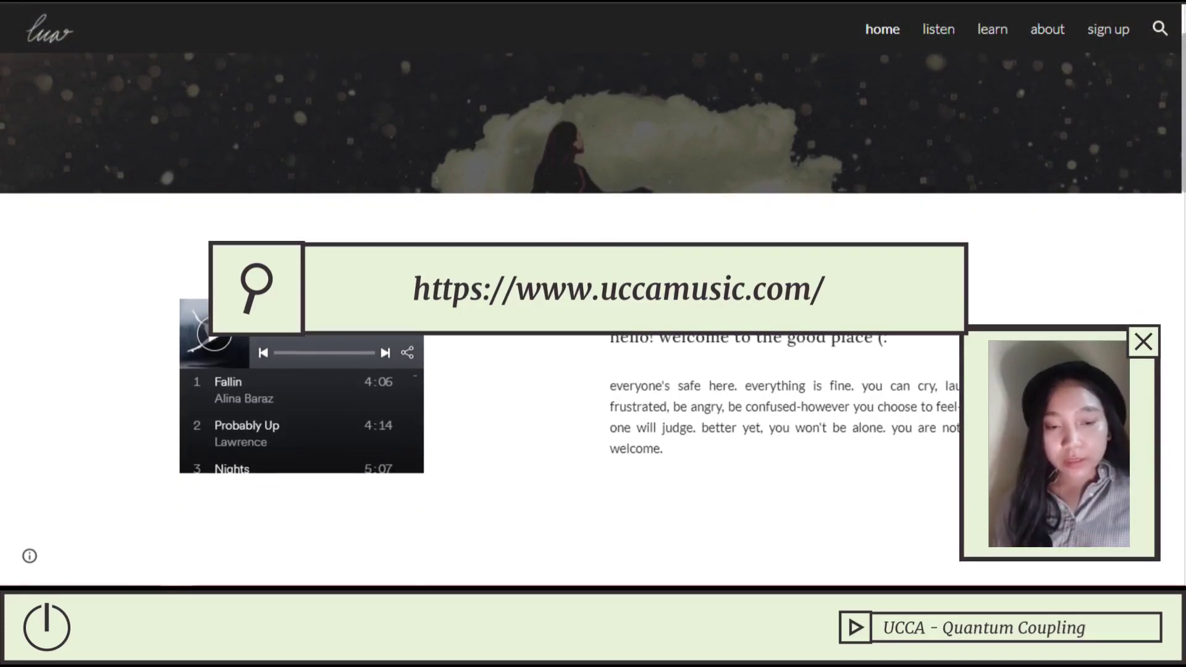
{"action": "scroll", "coordinate": [593, 371], "scroll_direction": "down", "scroll_amount": 2}
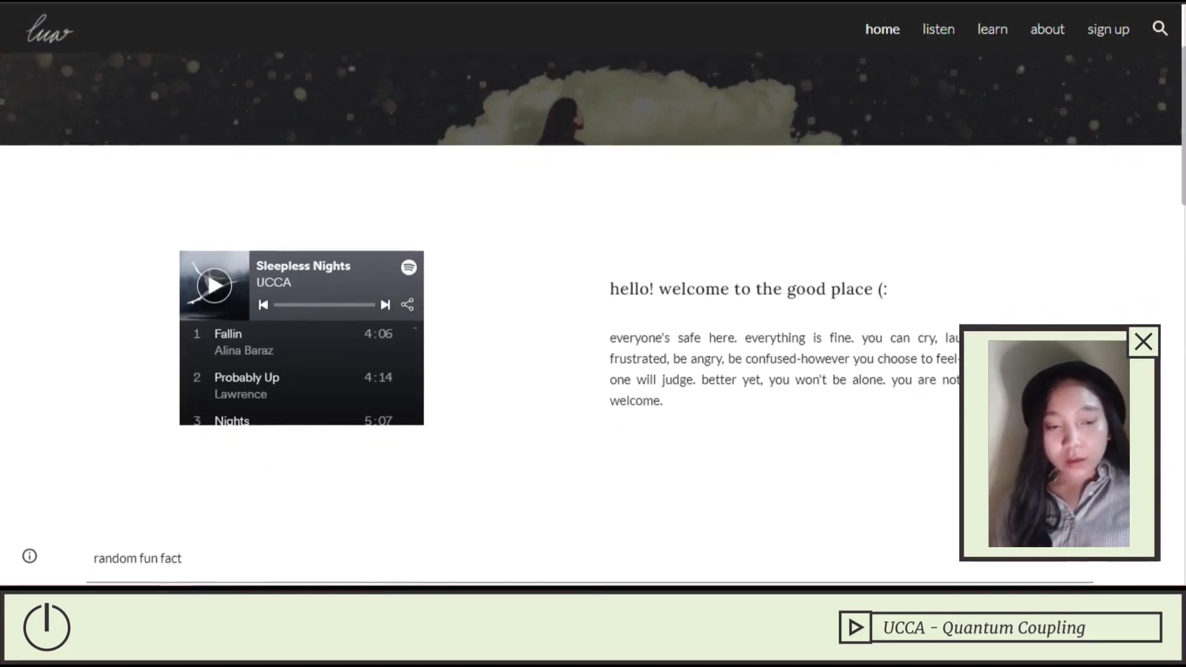
{"action": "scroll", "coordinate": [593, 370], "scroll_direction": "down", "scroll_amount": 1}
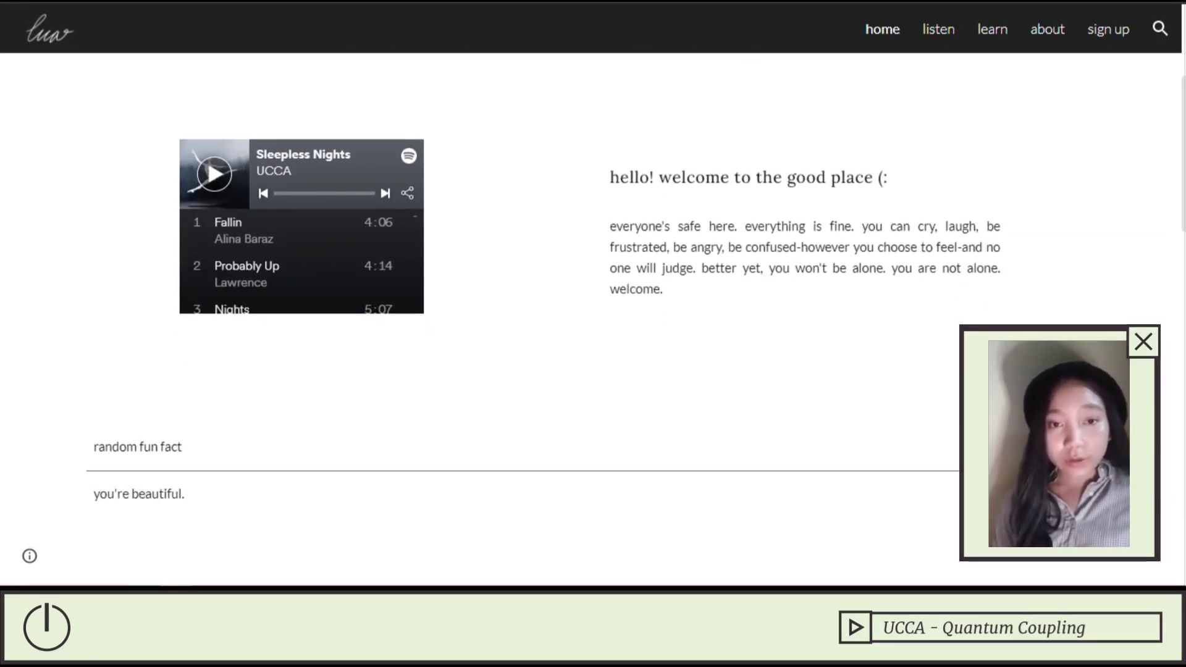
{"action": "scroll", "coordinate": [593, 309], "scroll_direction": "down", "scroll_amount": 7}
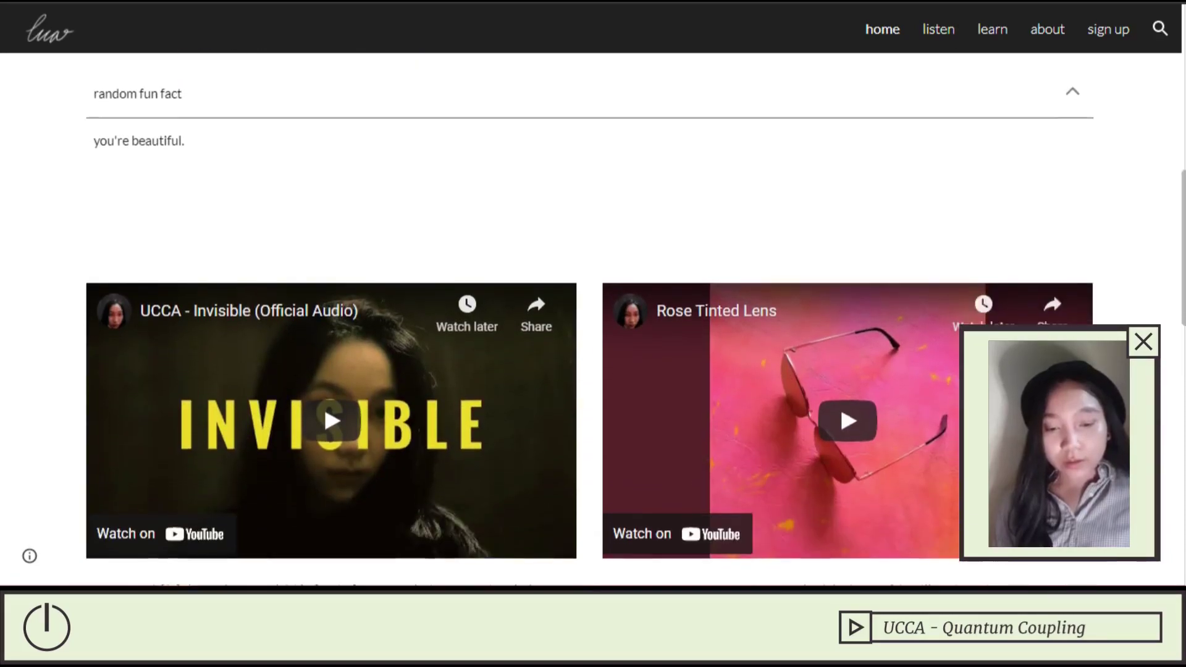
{"action": "scroll", "coordinate": [593, 309], "scroll_direction": "down", "scroll_amount": 14}
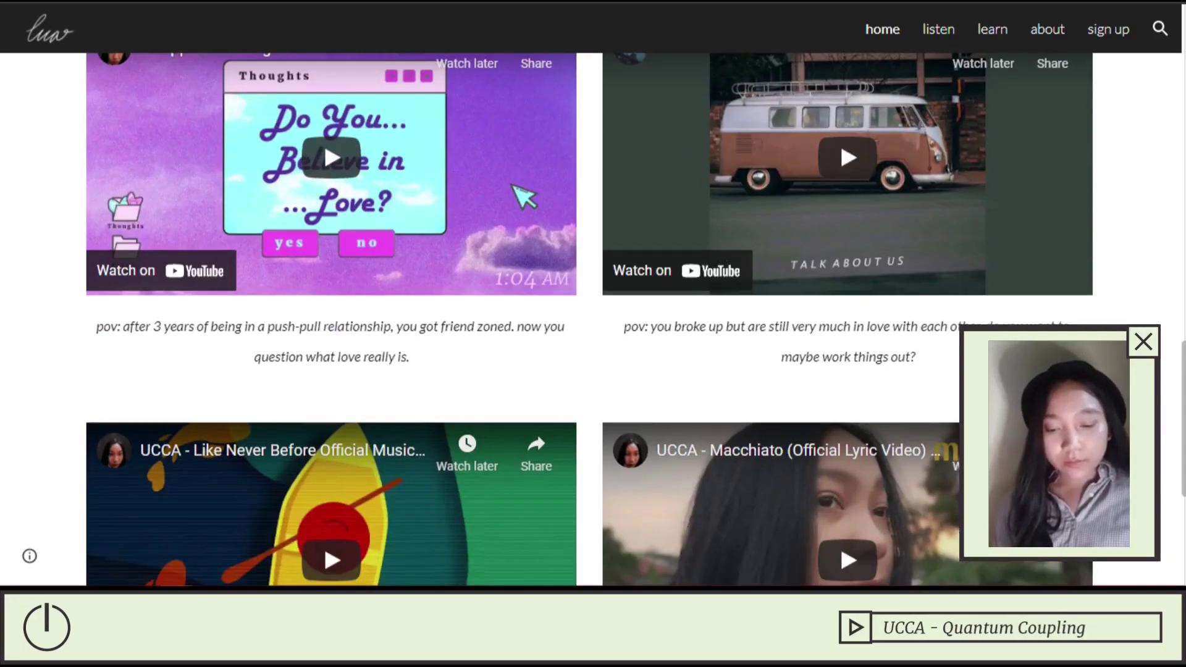
{"action": "scroll", "coordinate": [593, 309], "scroll_direction": "down", "scroll_amount": 1}
{"action": "scroll", "coordinate": [593, 309], "scroll_direction": "up", "scroll_amount": 20}
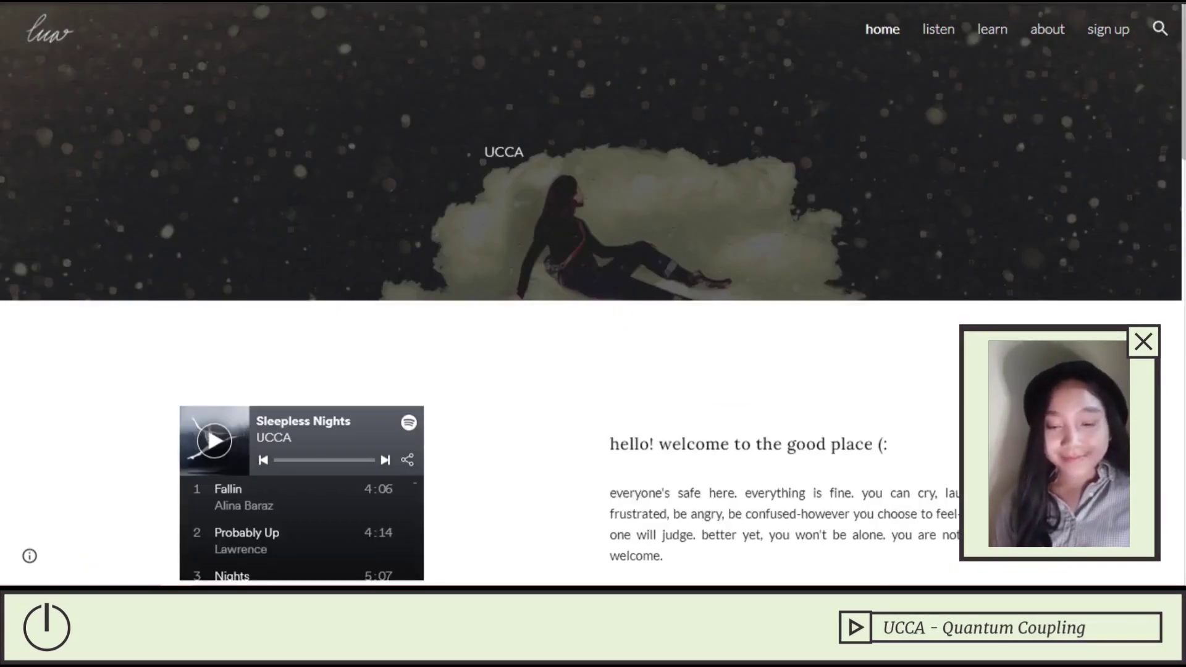
- Open the UCCA site's Listen page and look over its grid of song cover artwork
{"action": "key", "text": "F5"}
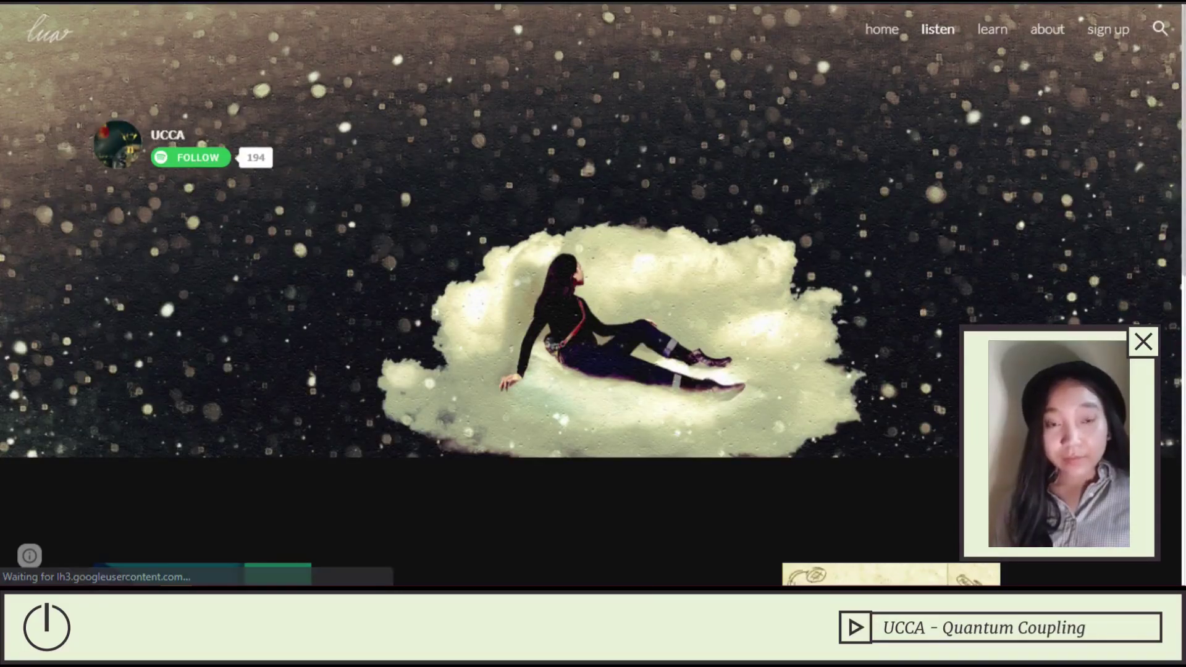
{"action": "scroll", "coordinate": [593, 294], "scroll_direction": "down", "scroll_amount": 2}
{"action": "scroll", "coordinate": [593, 296], "scroll_direction": "down", "scroll_amount": 5}
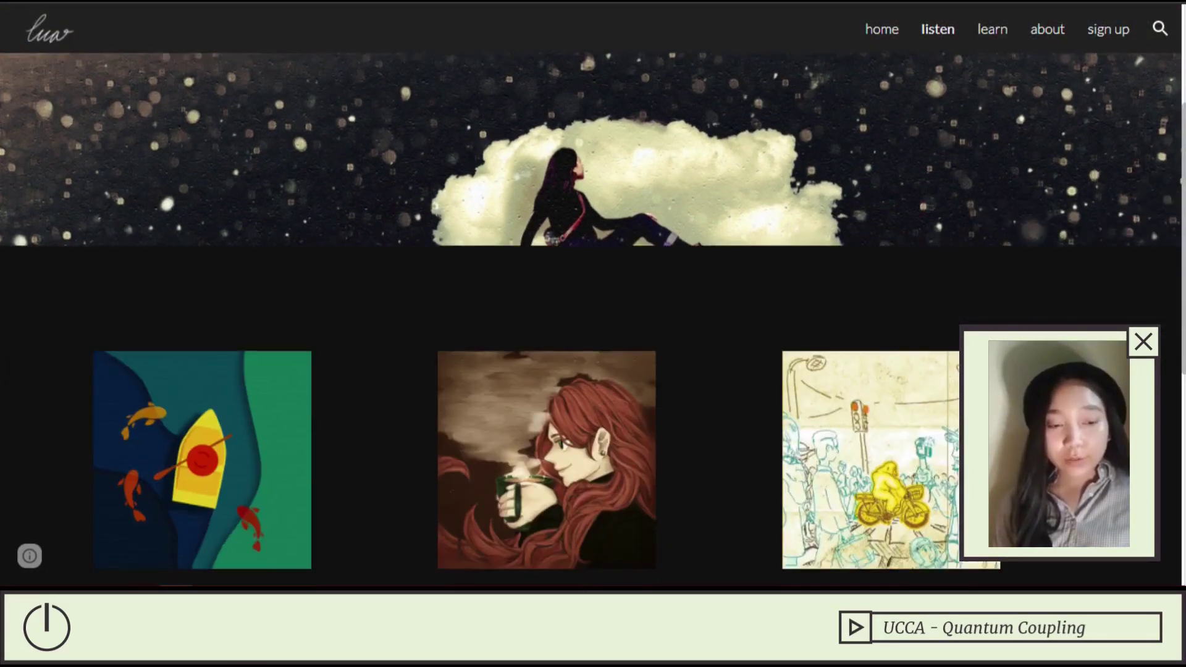
{"action": "scroll", "coordinate": [593, 297], "scroll_direction": "down", "scroll_amount": 4}
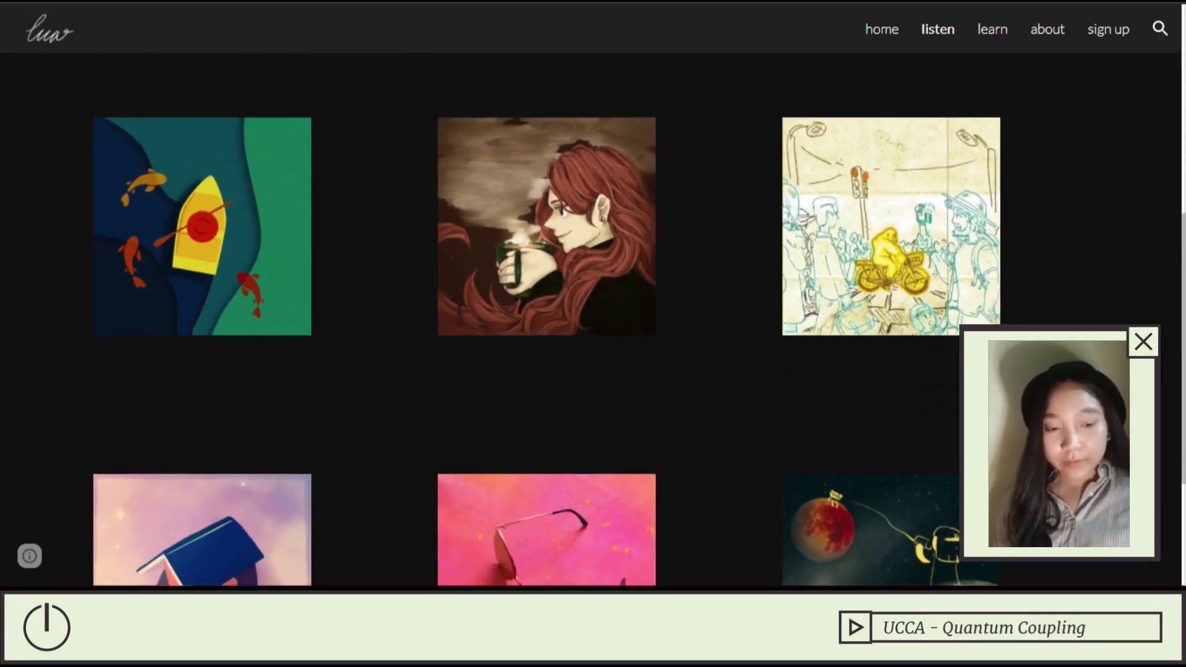
{"action": "scroll", "coordinate": [593, 309], "scroll_direction": "down", "scroll_amount": 1}
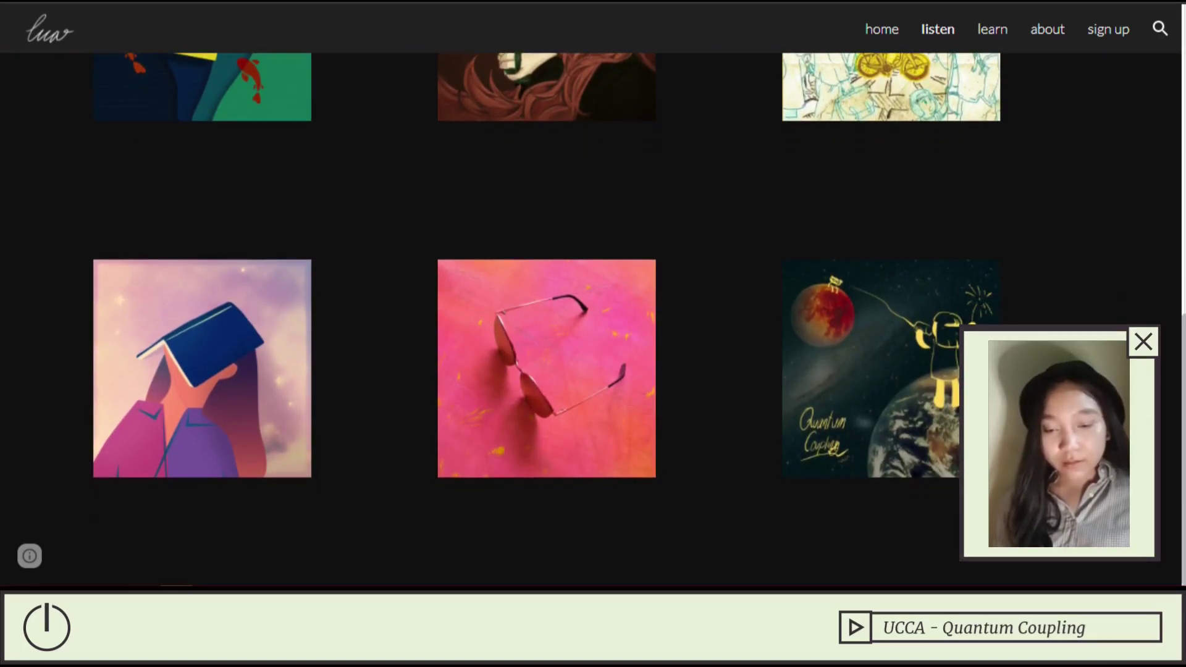
- View the streaming links for Like Never Before and return to the cover artwork on the Listen page
{"action": "scroll", "coordinate": [593, 309], "scroll_direction": "up", "scroll_amount": 4}
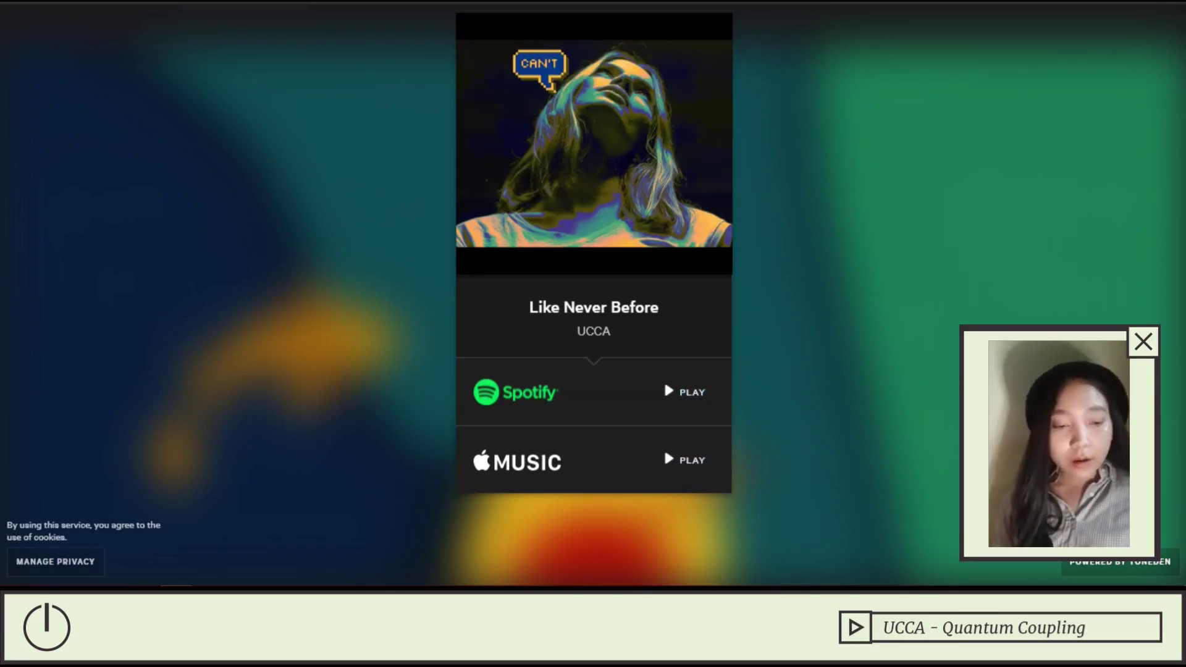
{"action": "key", "text": "ctrl+w"}
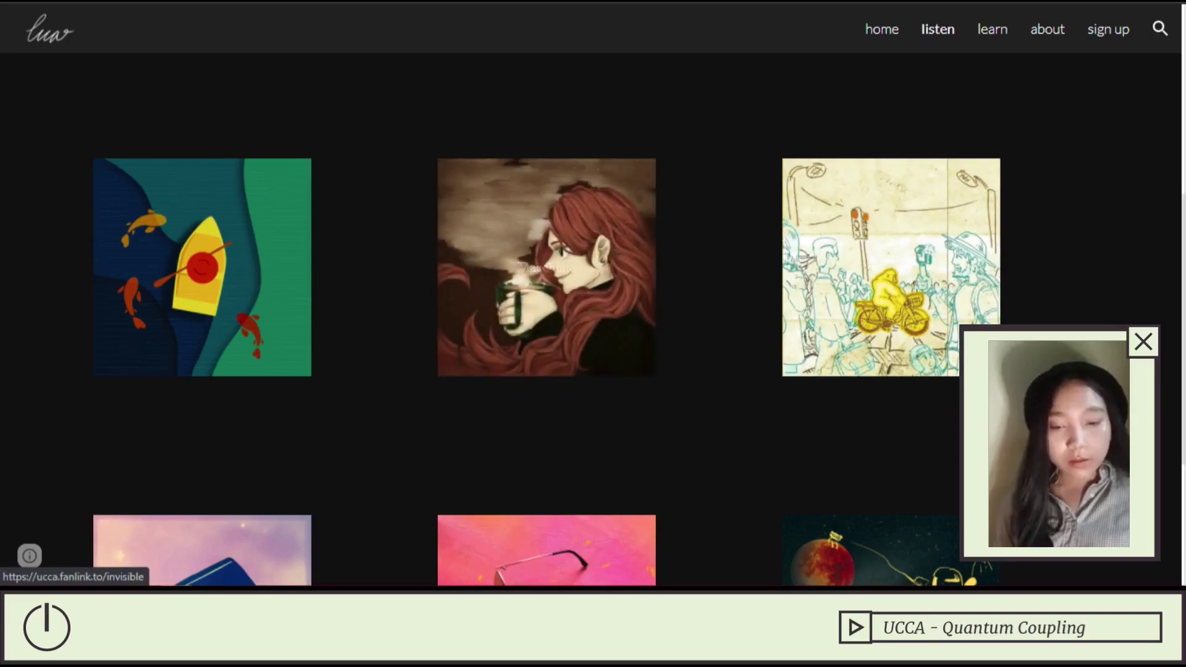
{"action": "scroll", "coordinate": [593, 291], "scroll_direction": "up", "scroll_amount": 6}
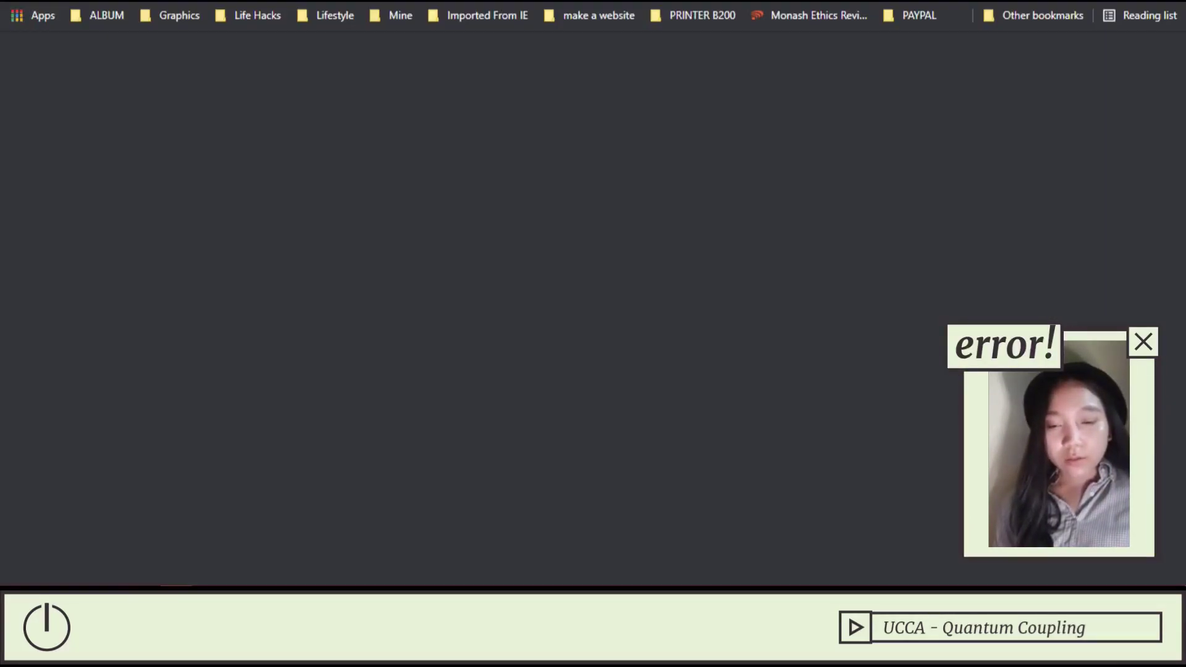
- Open the UCCA site in the Google Sites editor and look through the elements available to insert
{"action": "type", "text": "dew"}
{"action": "key", "text": "Return"}
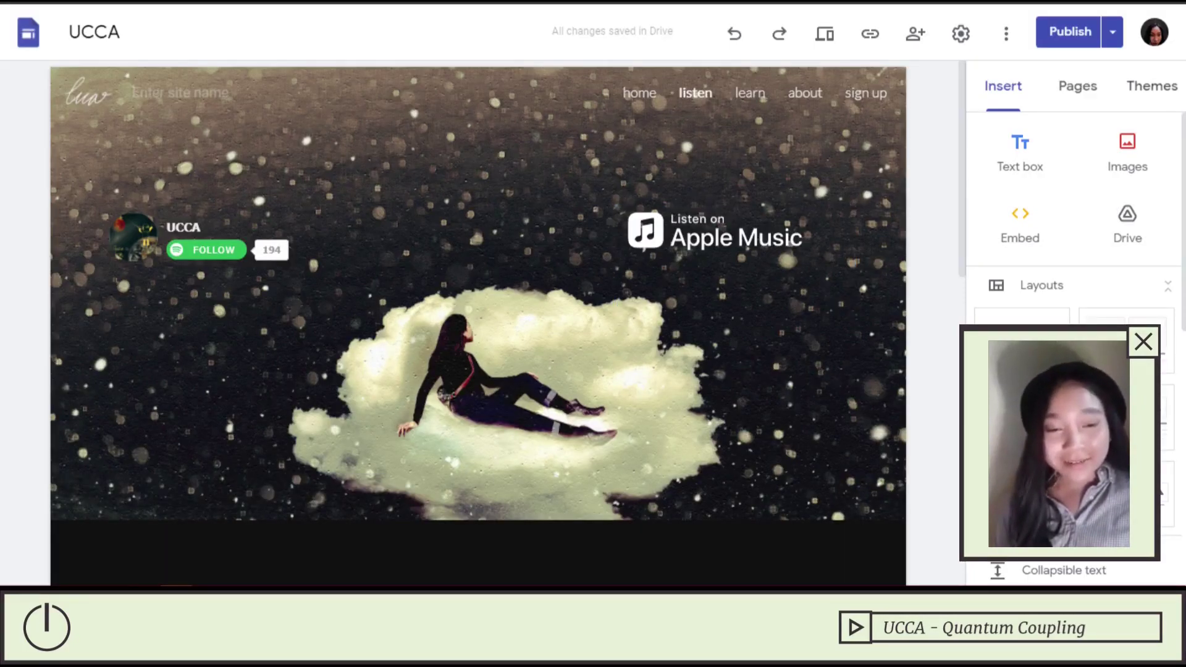
{"action": "scroll", "coordinate": [1075, 247], "scroll_direction": "down", "scroll_amount": 1}
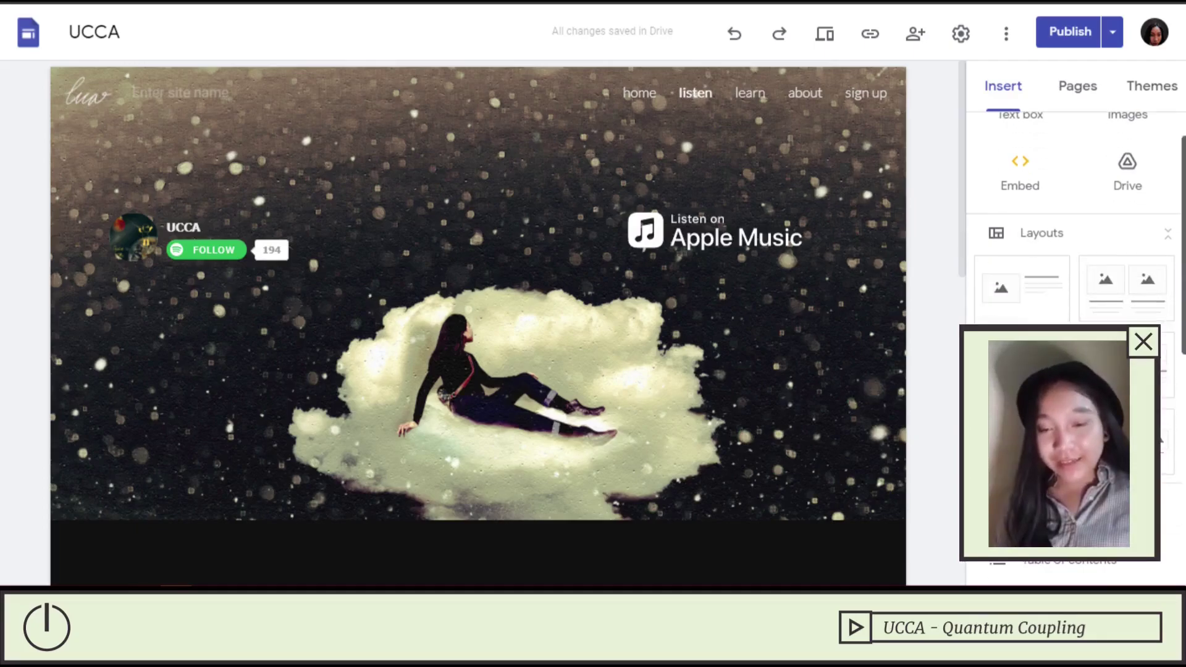
{"action": "scroll", "coordinate": [1076, 309], "scroll_direction": "down", "scroll_amount": 1}
{"action": "scroll", "coordinate": [1075, 309], "scroll_direction": "down", "scroll_amount": 7}
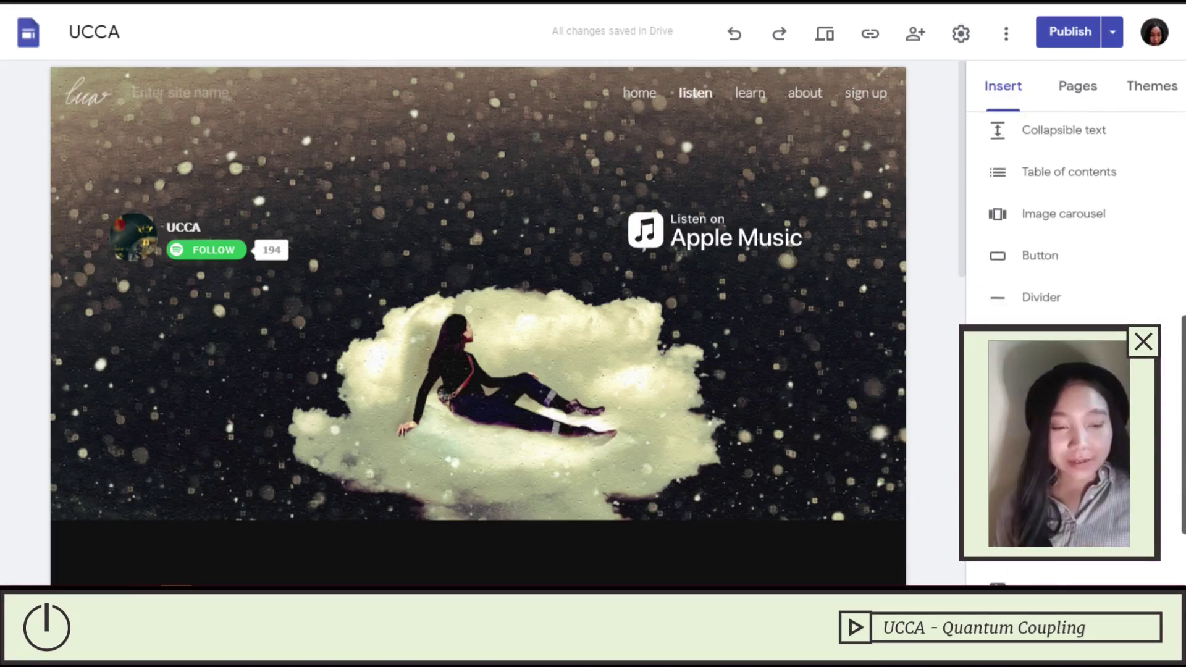
- Open the home page in the editor and view the header's image-changing choices and its header type options
{"action": "scroll", "coordinate": [1075, 309], "scroll_direction": "up", "scroll_amount": 9}
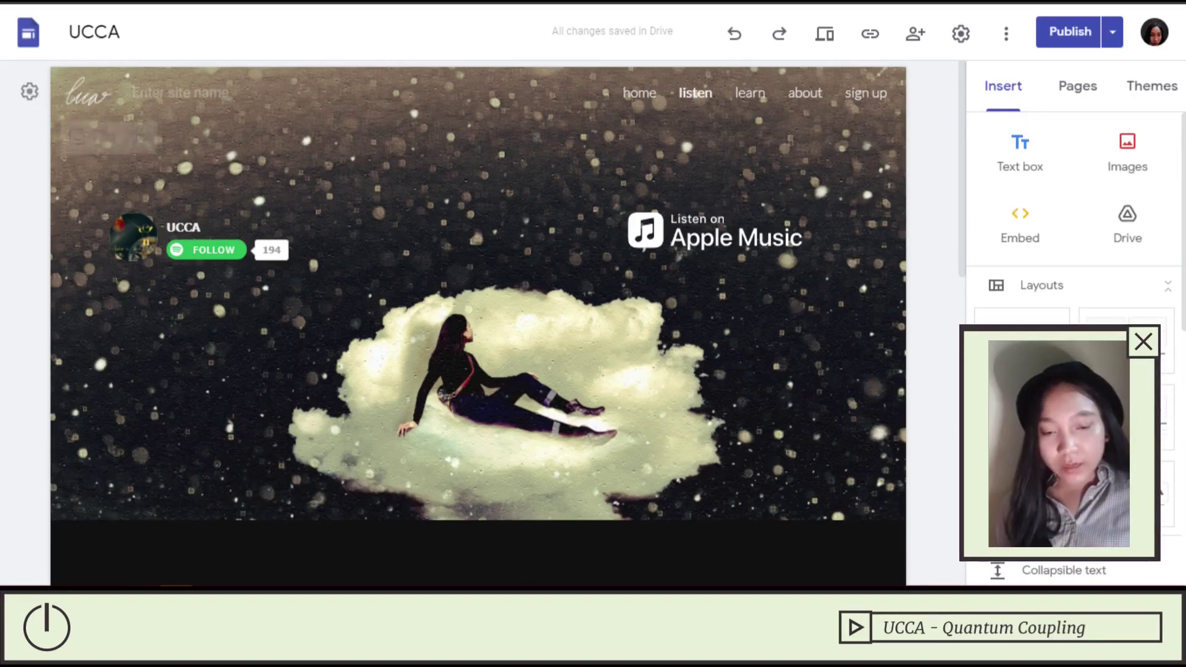
{"action": "left_click", "coordinate": [640, 93]}
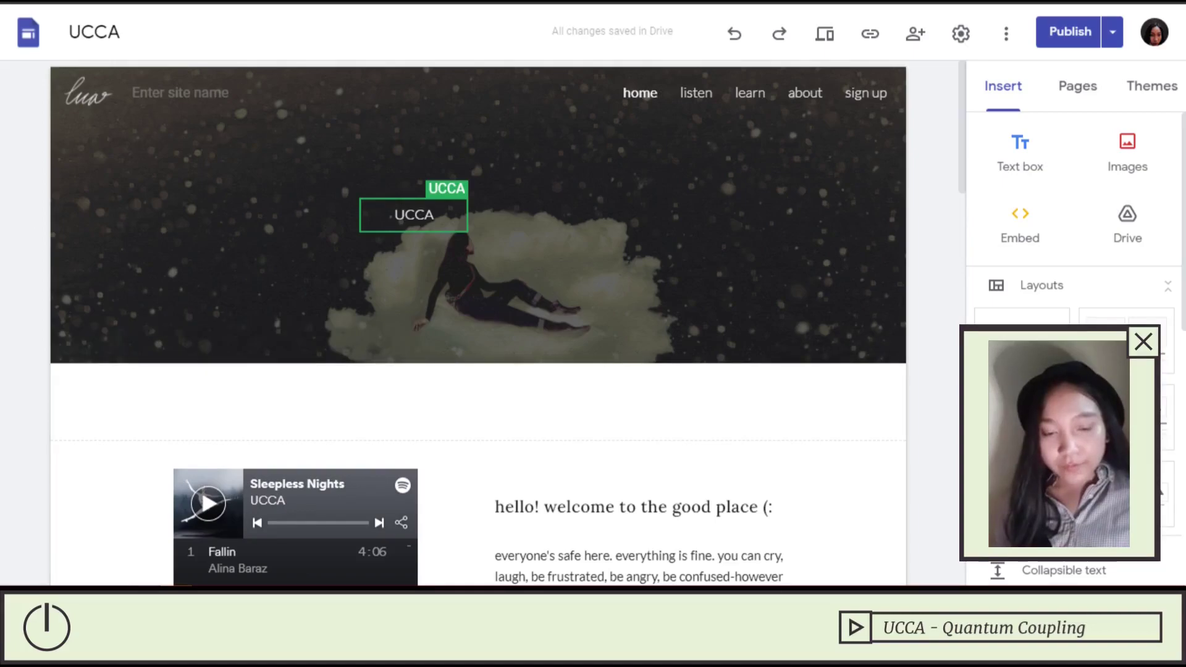
{"action": "left_click", "coordinate": [168, 335]}
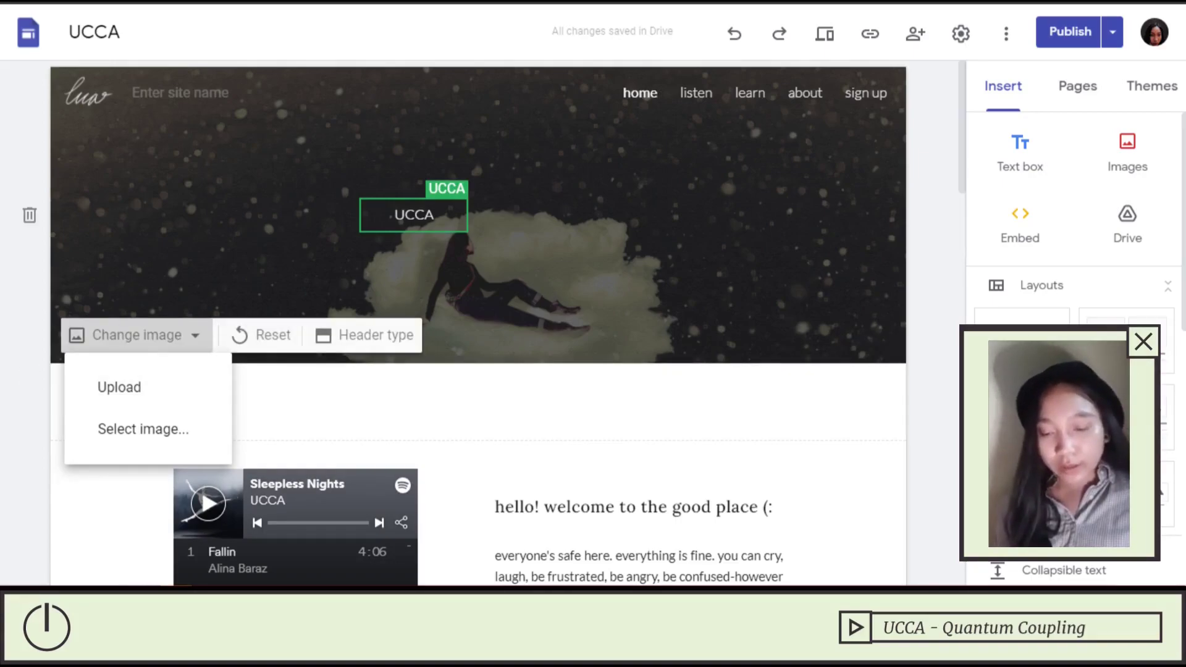
{"action": "left_click", "coordinate": [365, 335]}
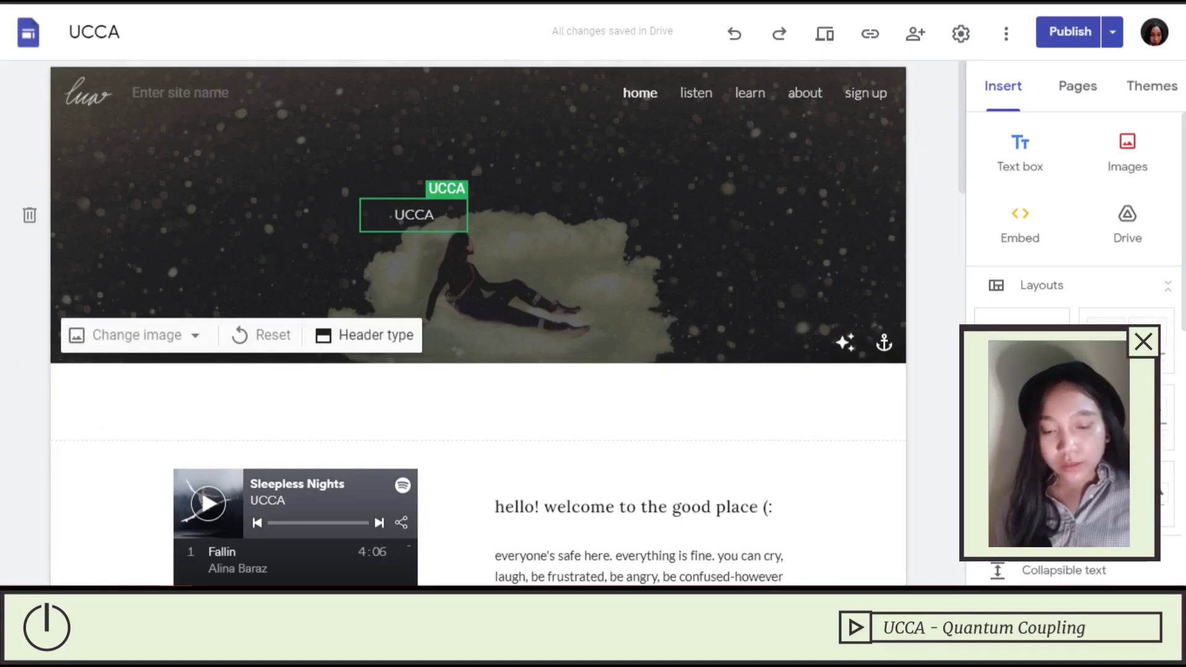
{"action": "left_click", "coordinate": [364, 335]}
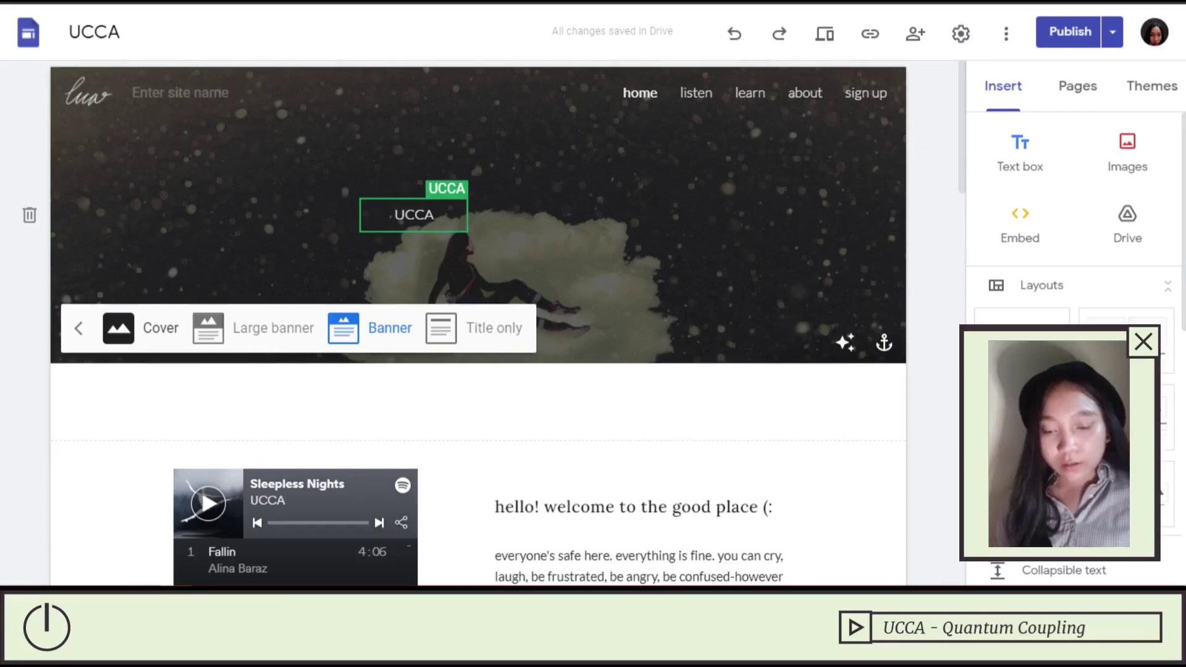
- Try the Title only header type on the home page and return the header to Banner
{"action": "left_click", "coordinate": [155, 328]}
{"action": "left_click", "coordinate": [272, 558]}
{"action": "left_click", "coordinate": [482, 485]}
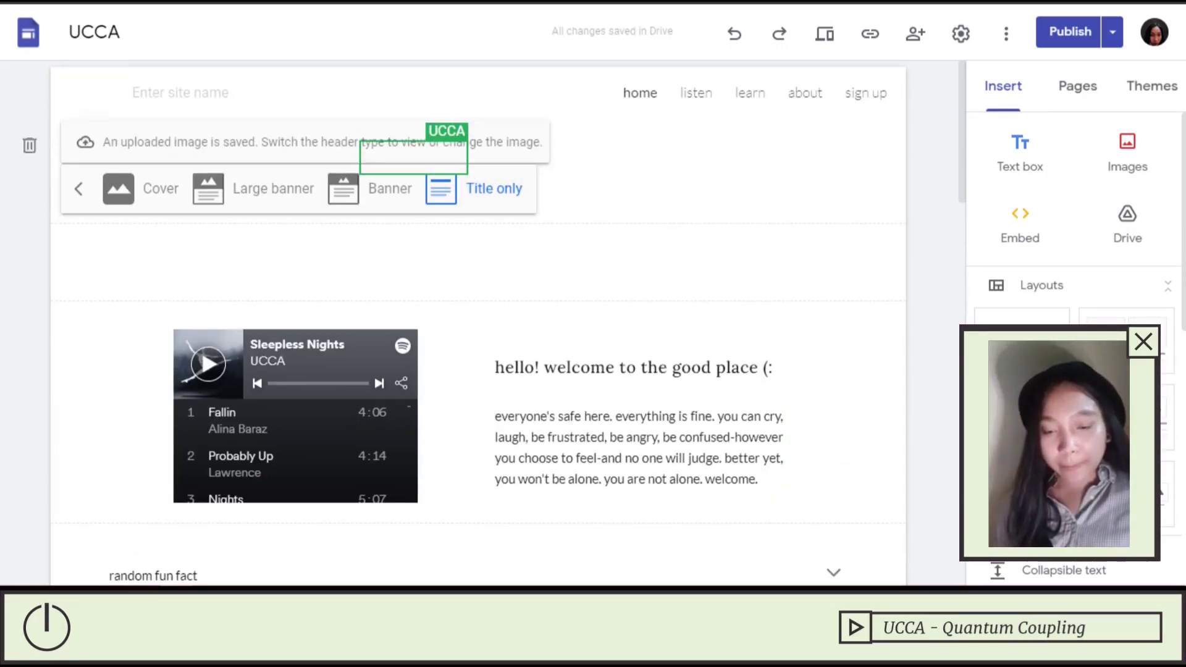
{"action": "left_click", "coordinate": [364, 188]}
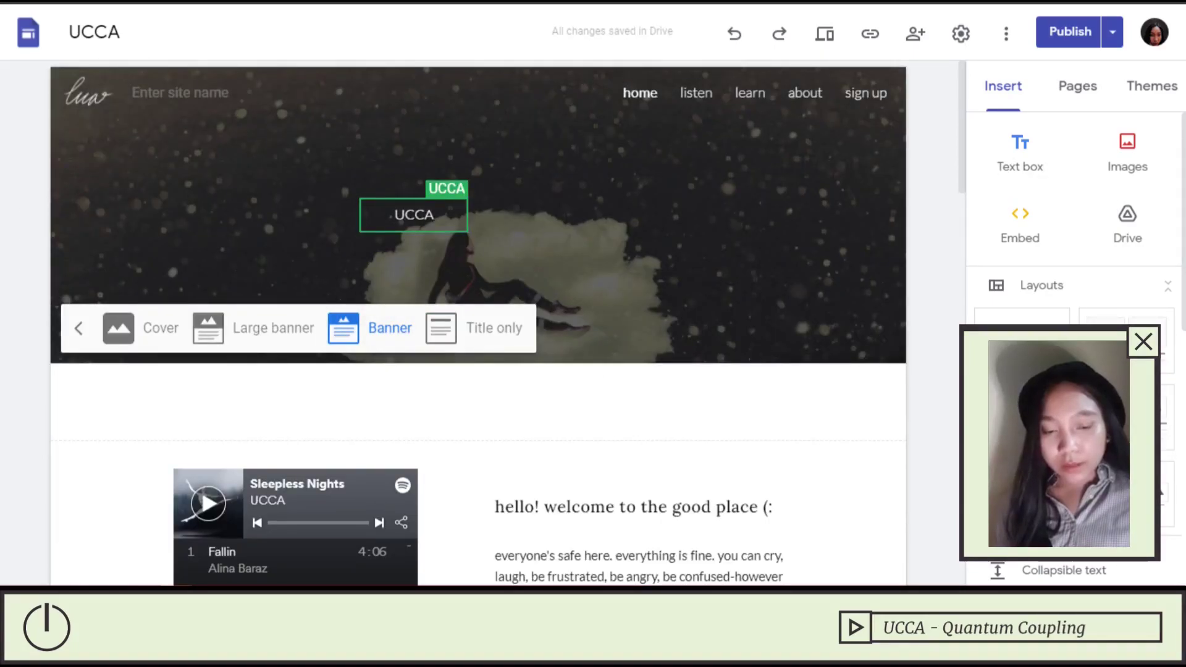
{"action": "key", "text": "Escape"}
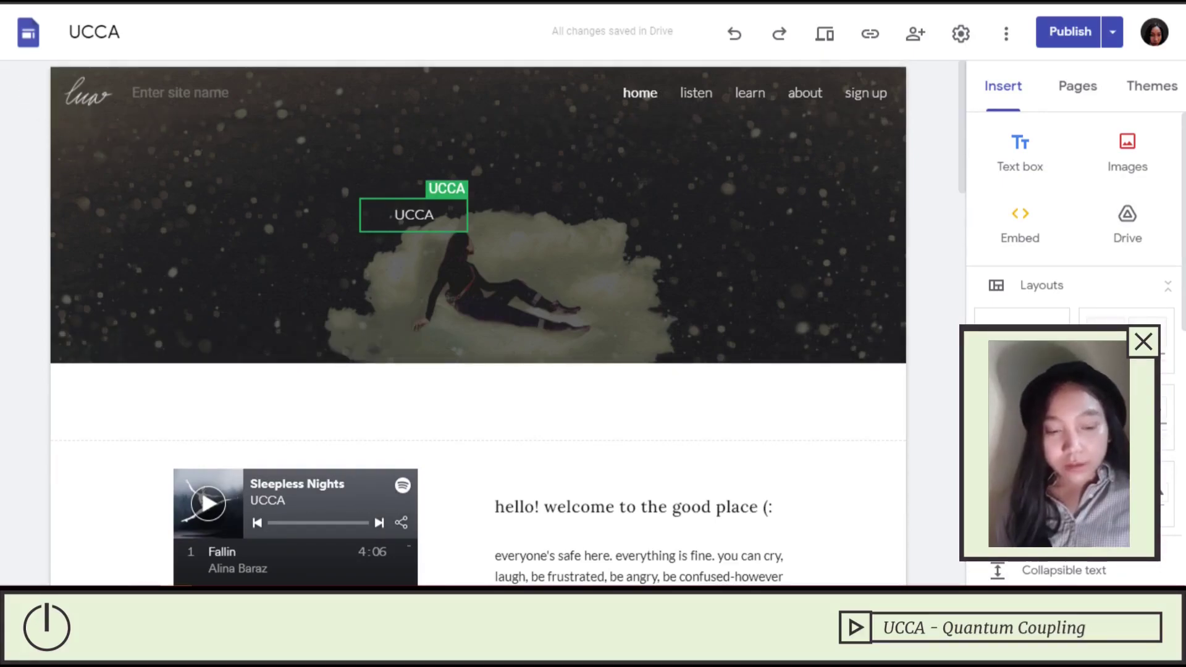
- Look over the home page's playlist and welcome text, and expand the random fun fact collapsible text
{"action": "scroll", "coordinate": [478, 321], "scroll_direction": "down", "scroll_amount": 3}
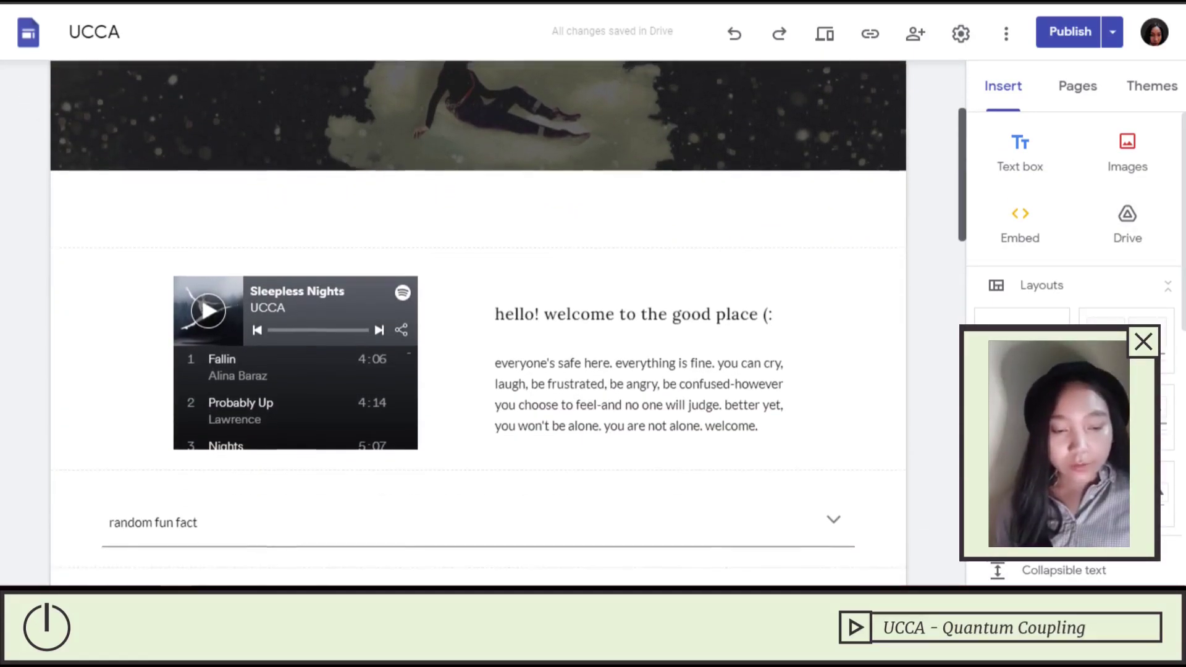
{"action": "scroll", "coordinate": [478, 321], "scroll_direction": "down", "scroll_amount": 1}
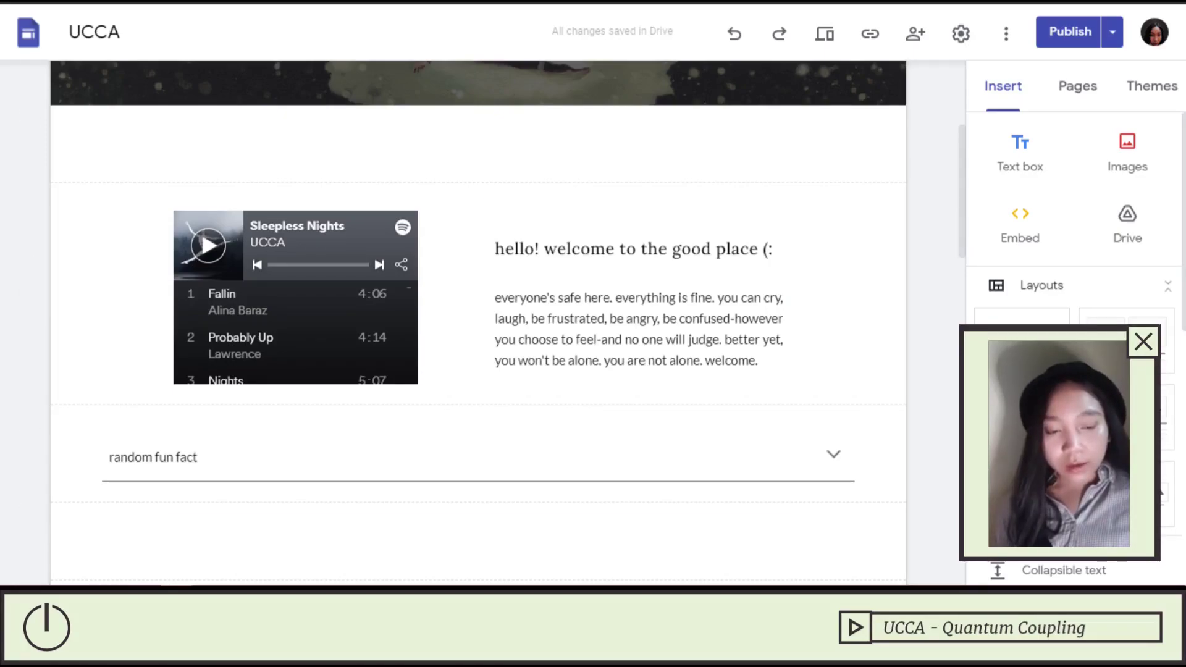
{"action": "scroll", "coordinate": [1075, 278], "scroll_direction": "down", "scroll_amount": 3}
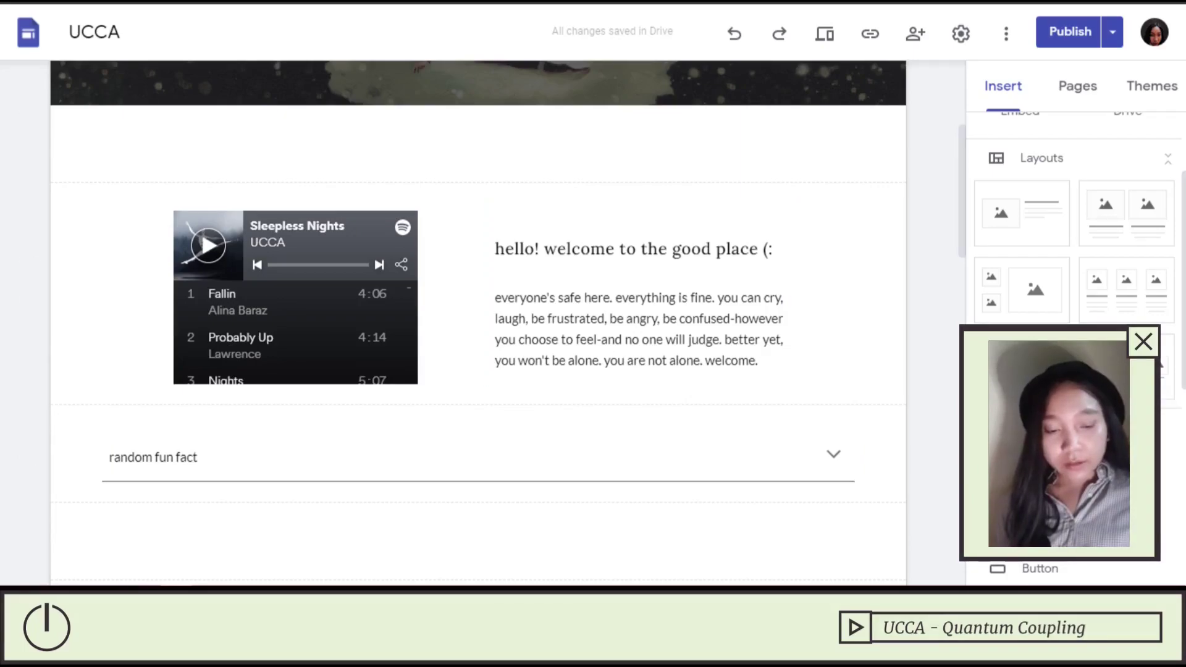
{"action": "scroll", "coordinate": [478, 323], "scroll_direction": "down", "scroll_amount": 2}
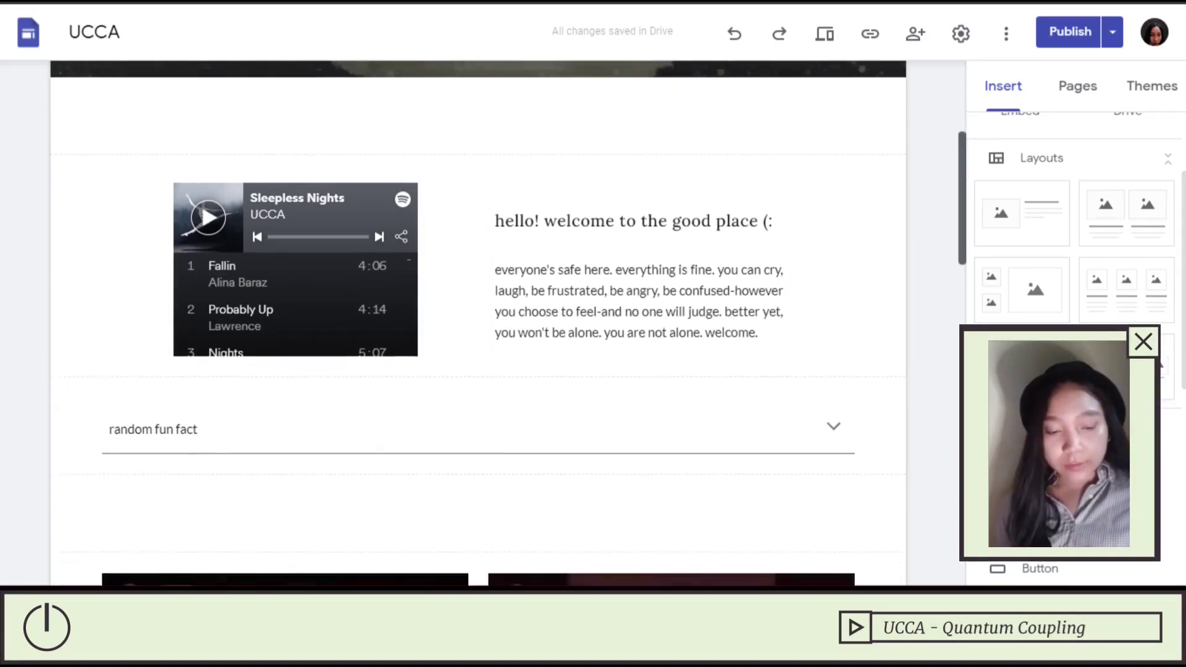
{"action": "scroll", "coordinate": [478, 323], "scroll_direction": "down", "scroll_amount": 2}
{"action": "left_click", "coordinate": [476, 361]}
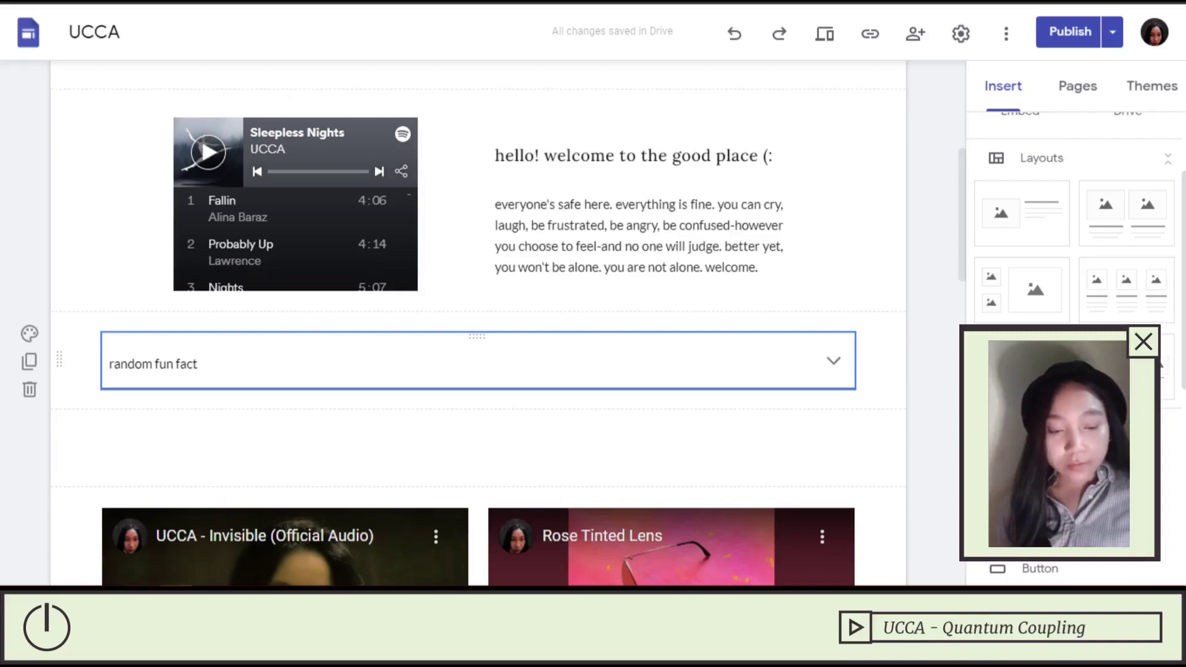
{"action": "left_click", "coordinate": [198, 364]}
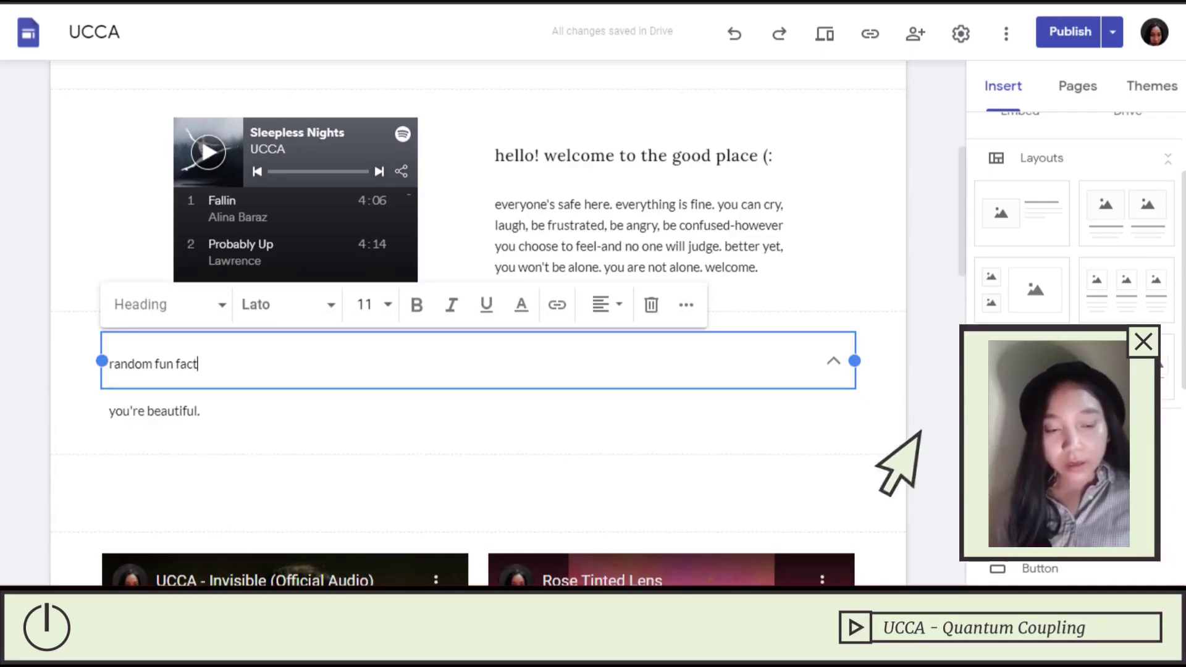
- Insert a three-column image and text layout below the copyright line and browse the uploaded YouTube videos for its first placeholder
{"action": "scroll", "coordinate": [278, 380], "scroll_direction": "down", "scroll_amount": 6}
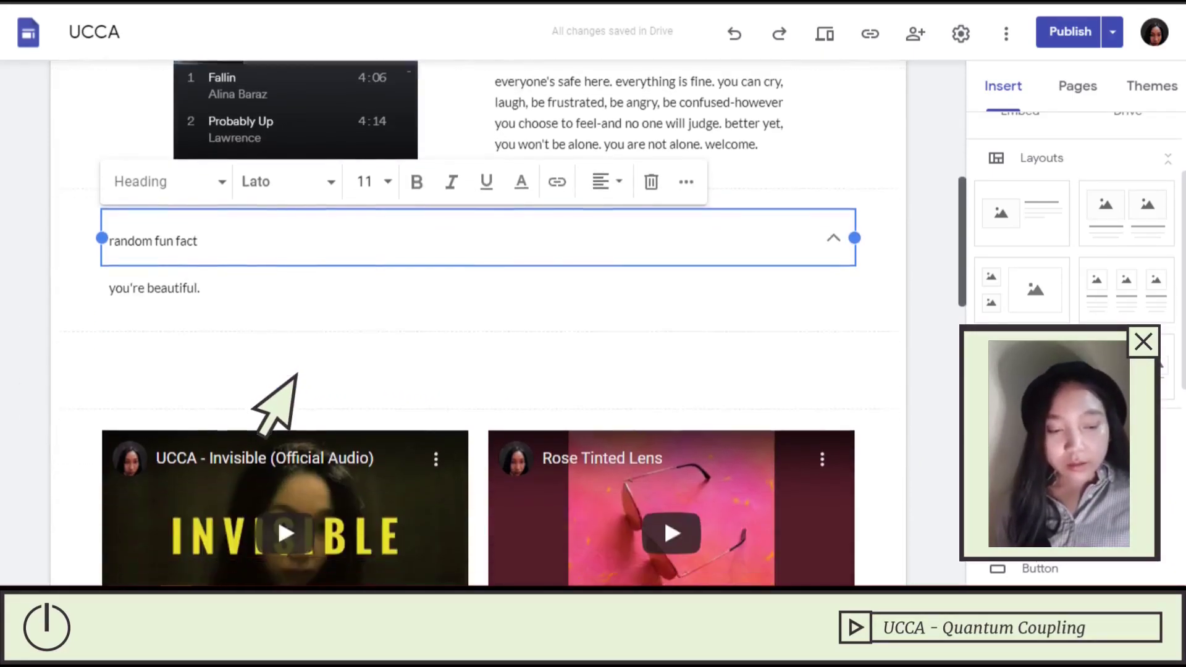
{"action": "scroll", "coordinate": [890, 374], "scroll_direction": "down", "scroll_amount": 1}
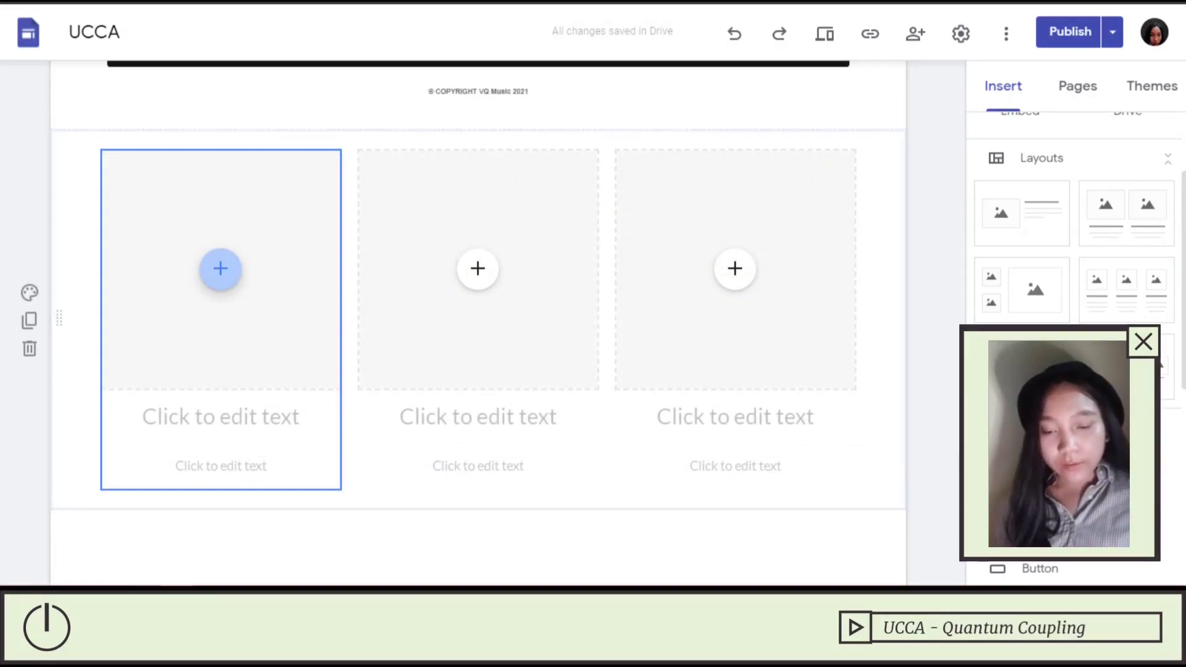
{"action": "left_click", "coordinate": [221, 269]}
{"action": "left_click", "coordinate": [278, 443]}
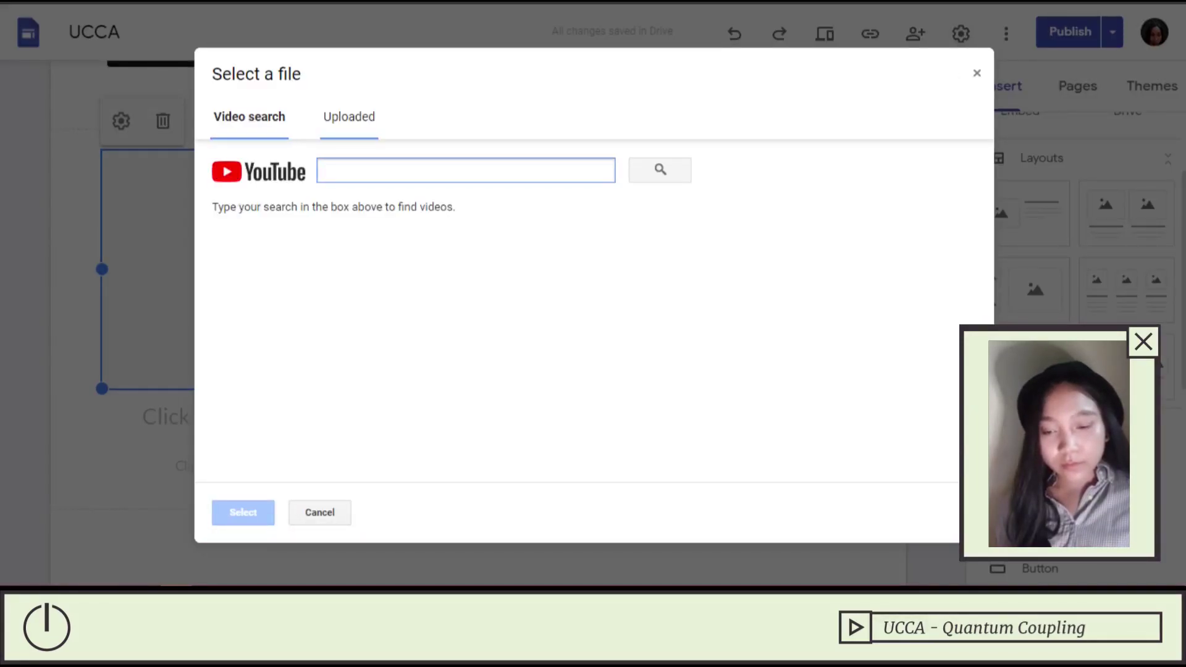
{"action": "left_click", "coordinate": [348, 117]}
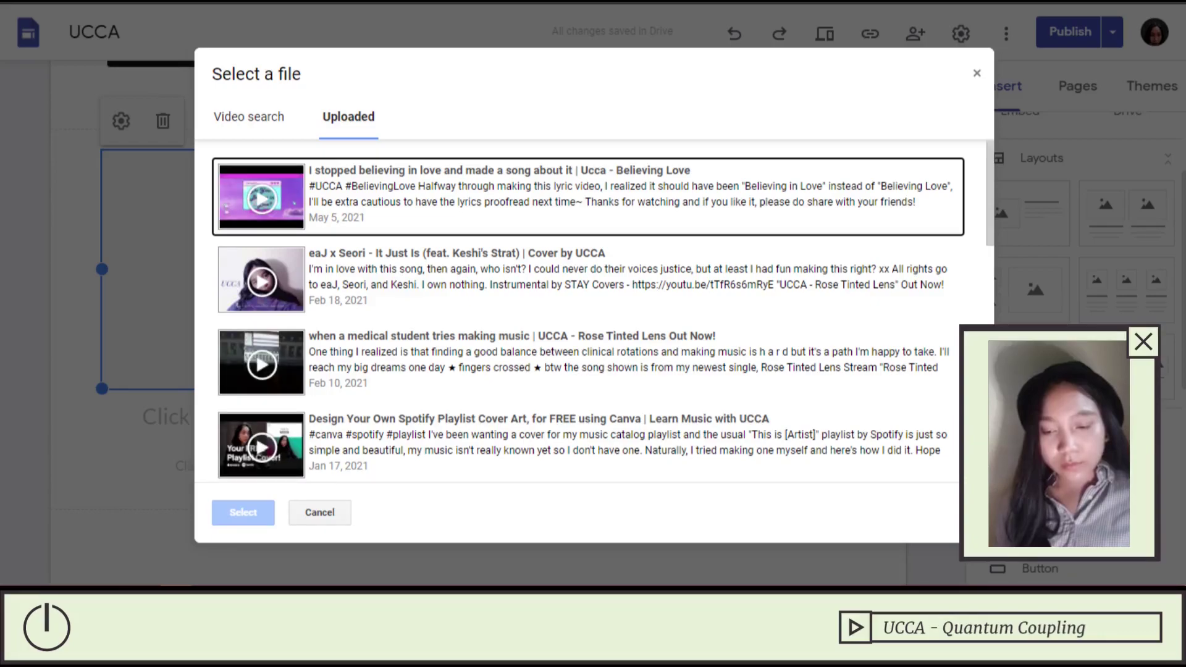
{"action": "key", "text": "Escape"}
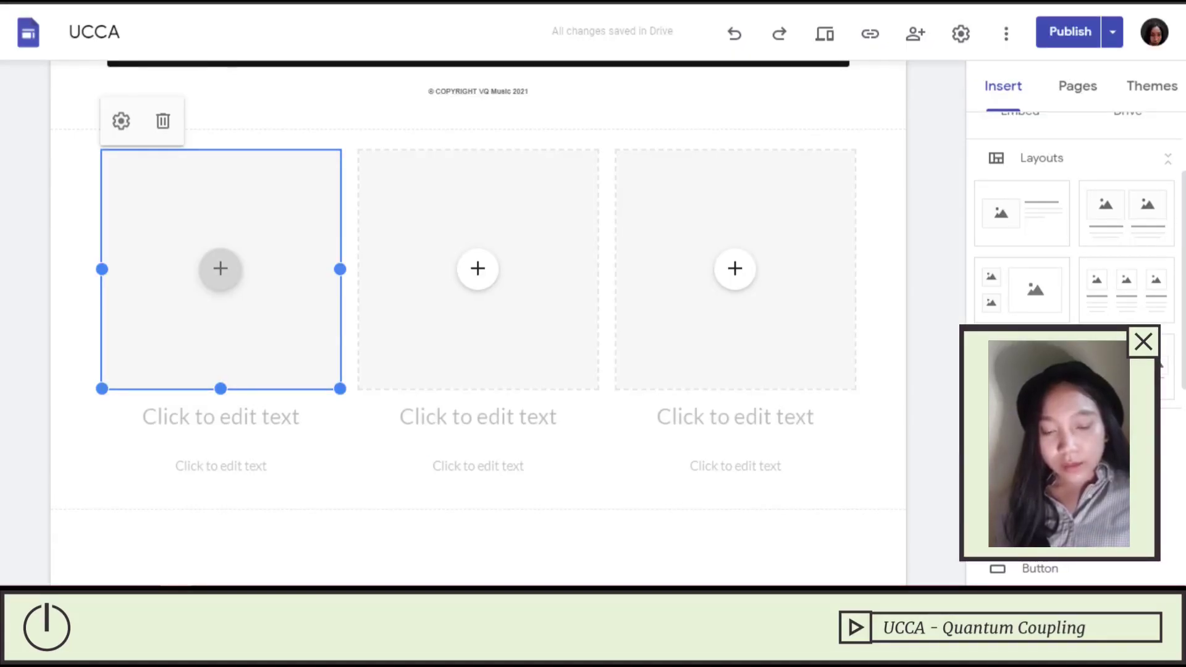
- Delete the first placeholder and the rest of the three-column section at the end of the home page
{"action": "key", "text": "Delete"}
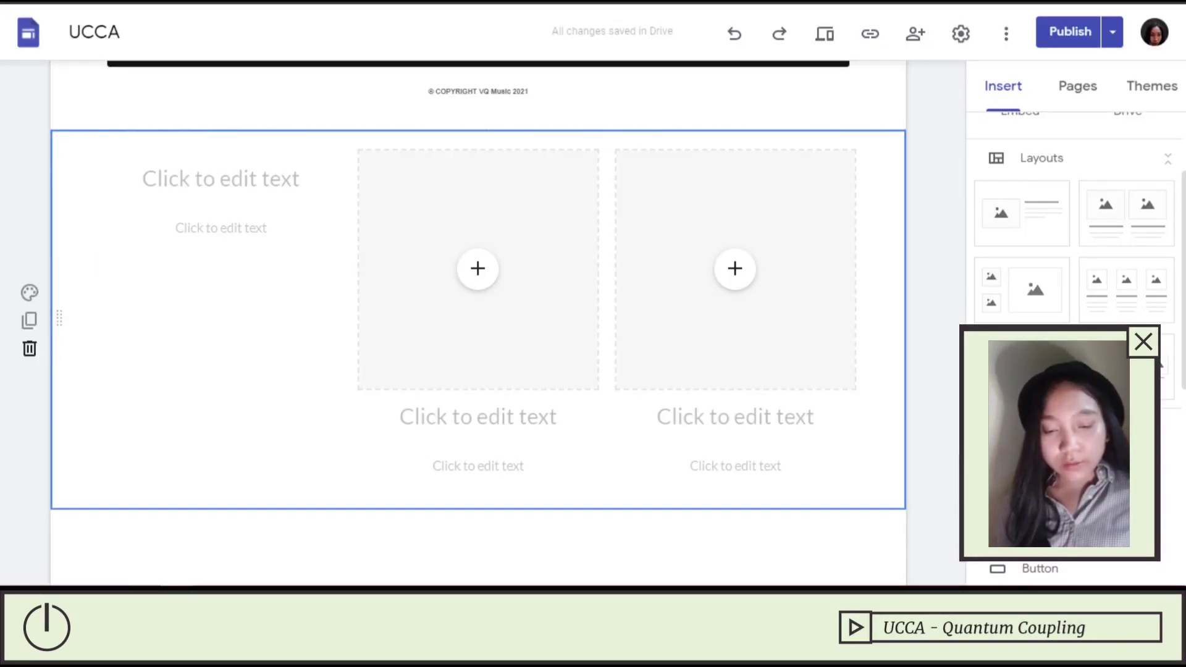
{"action": "left_click", "coordinate": [29, 348]}
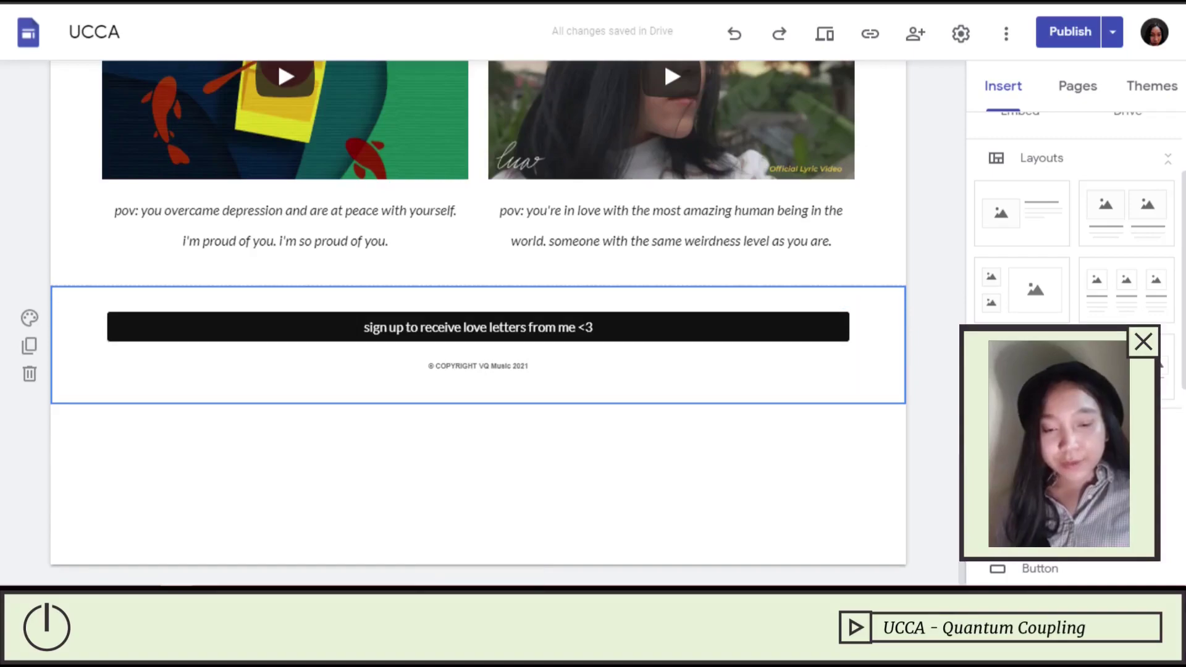
- Open the Listen page in the editor and look over its header and song cover artwork
{"action": "scroll", "coordinate": [430, 290], "scroll_direction": "up", "scroll_amount": 8}
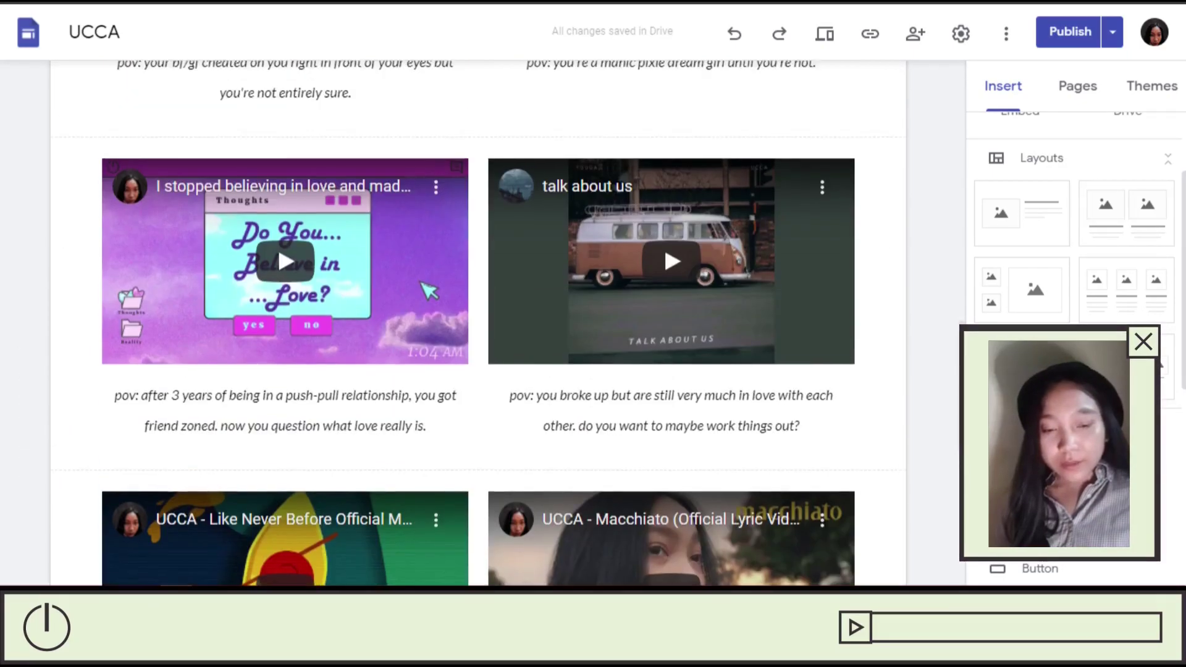
{"action": "scroll", "coordinate": [479, 321], "scroll_direction": "up", "scroll_amount": 10}
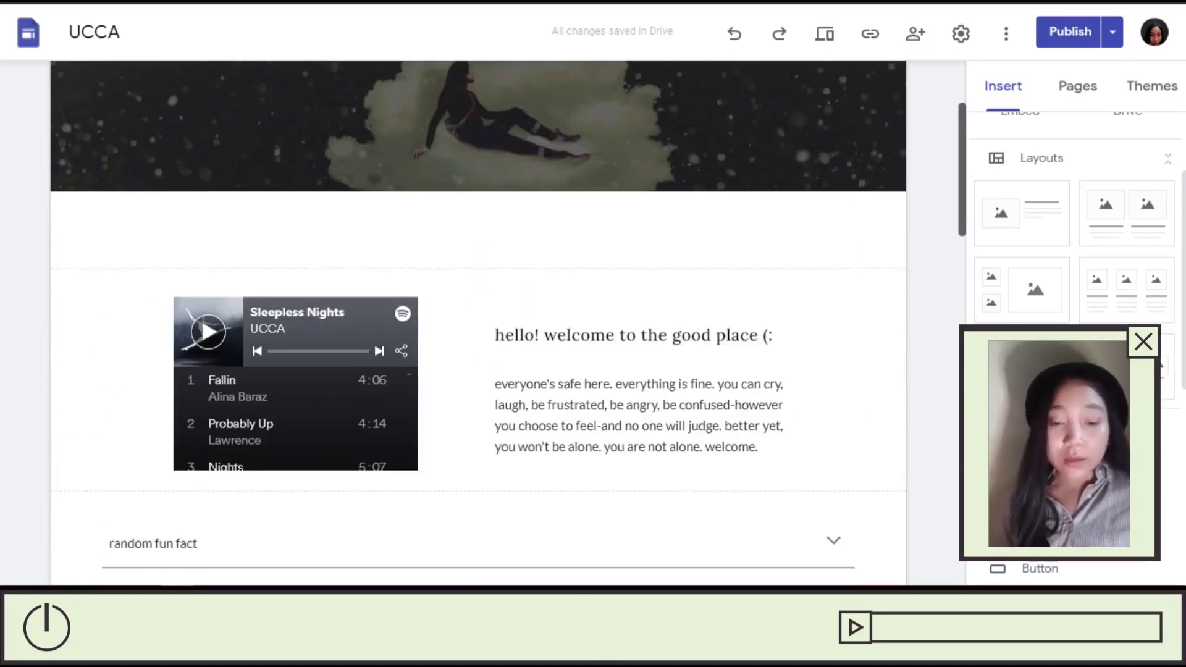
{"action": "scroll", "coordinate": [479, 321], "scroll_direction": "up", "scroll_amount": 3}
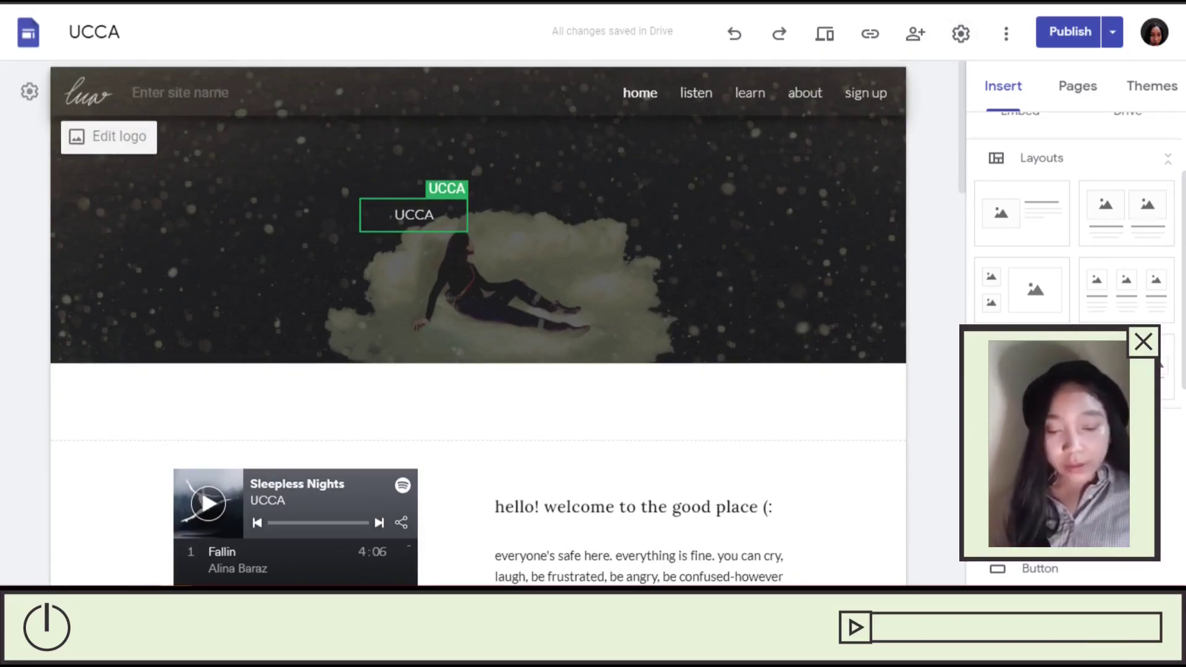
{"action": "left_click", "coordinate": [696, 93]}
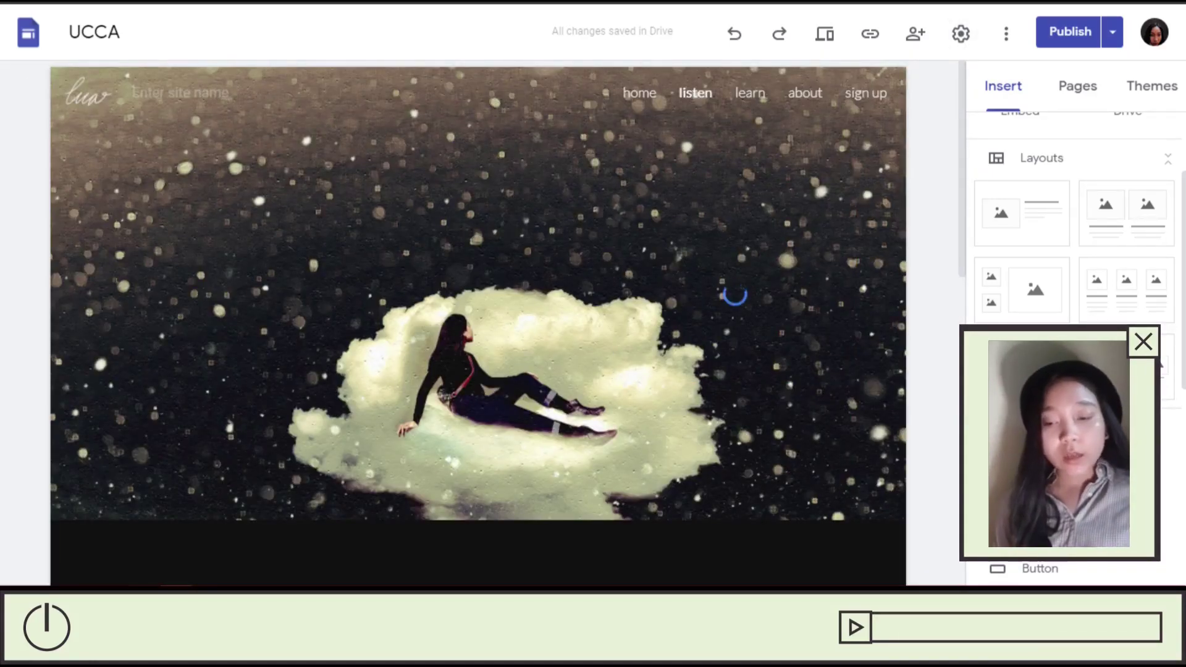
{"action": "scroll", "coordinate": [220, 238], "scroll_direction": "down", "scroll_amount": 1}
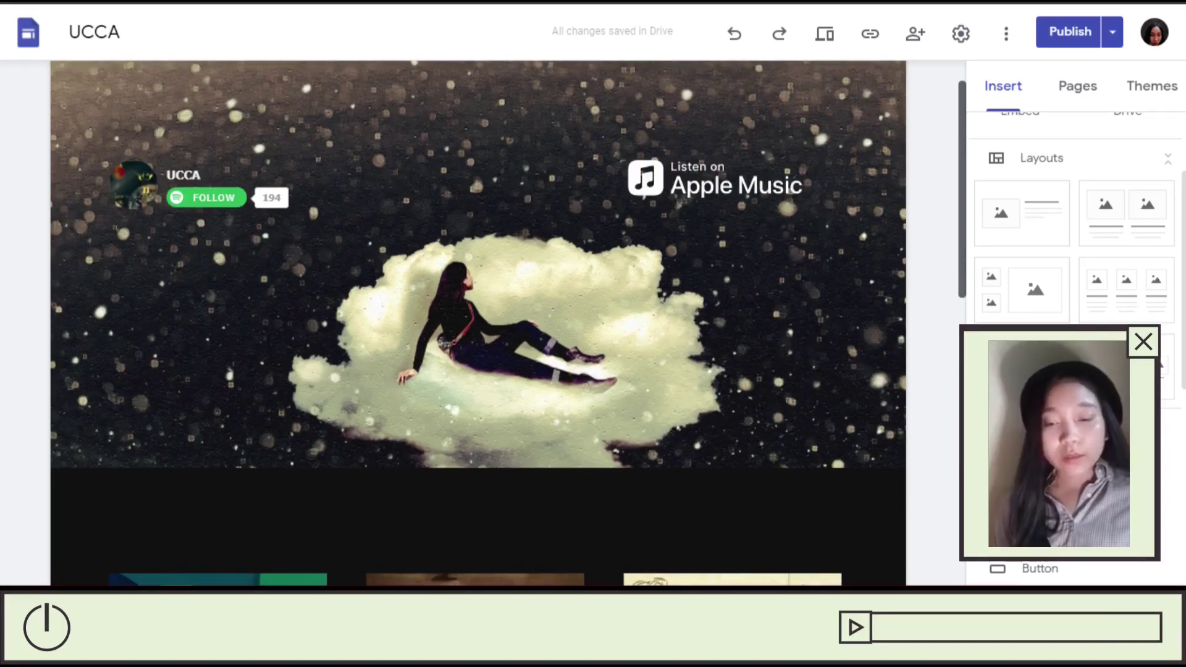
{"action": "scroll", "coordinate": [478, 290], "scroll_direction": "up", "scroll_amount": 1}
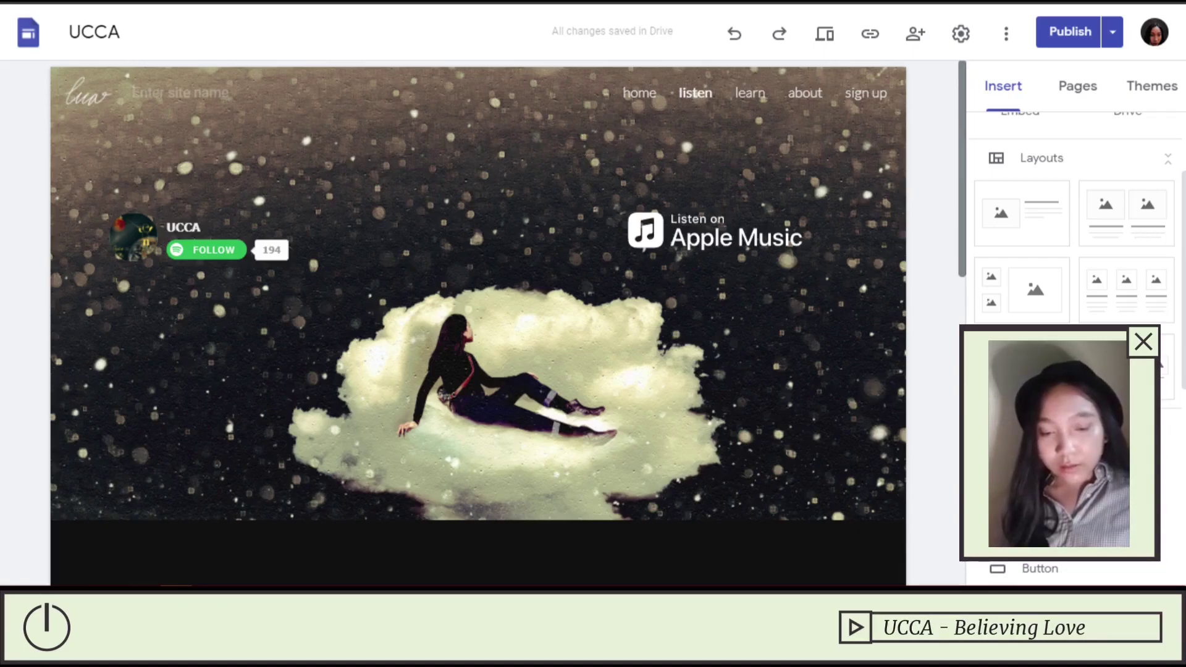
{"action": "scroll", "coordinate": [479, 321], "scroll_direction": "down", "scroll_amount": 5}
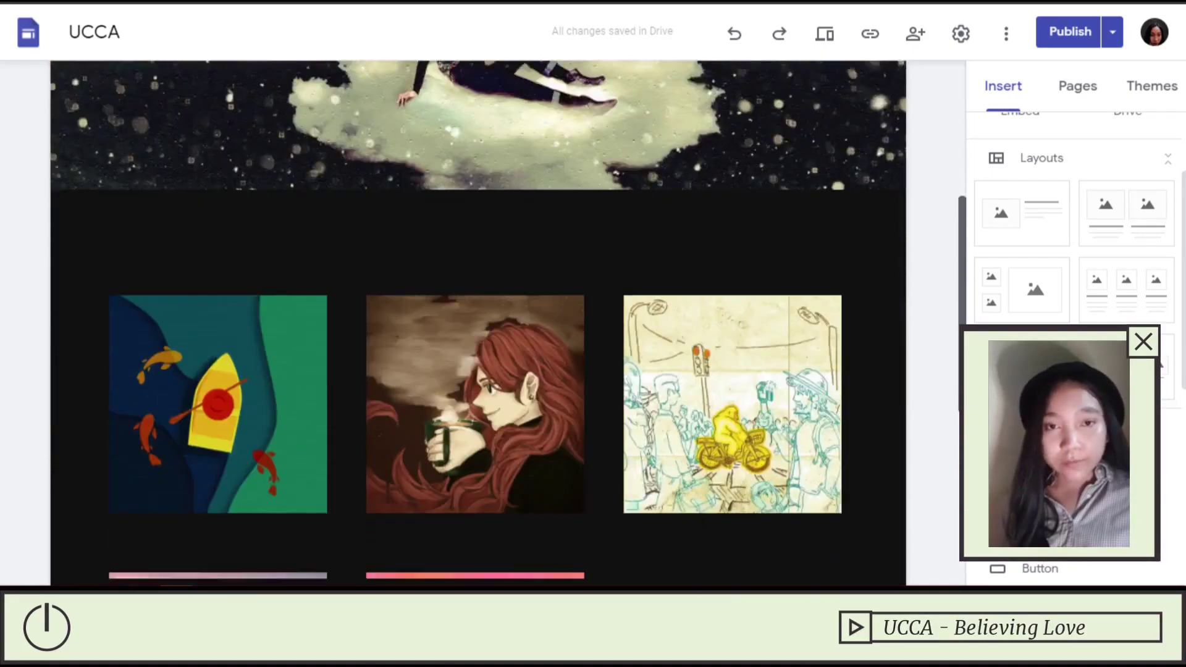
- Inspect the Apple Music and Spotify follow embeds in the Listen page's header
{"action": "scroll", "coordinate": [479, 322], "scroll_direction": "up", "scroll_amount": 5}
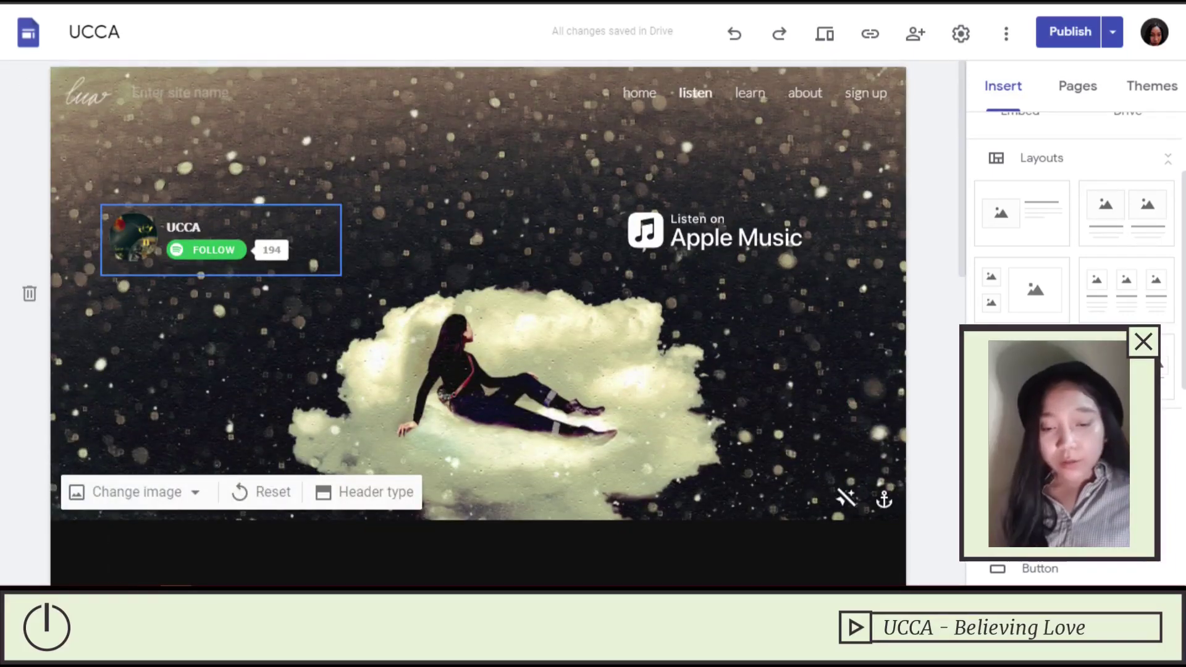
{"action": "left_click", "coordinate": [220, 240]}
{"action": "left_click", "coordinate": [735, 248]}
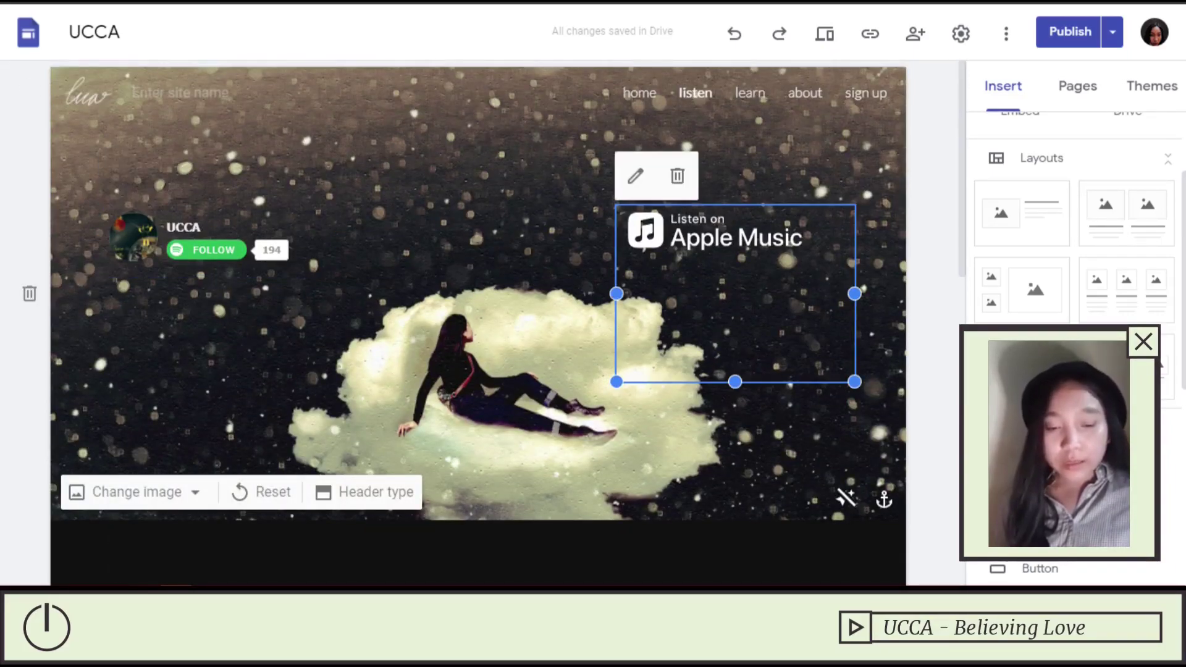
{"action": "left_click", "coordinate": [220, 239]}
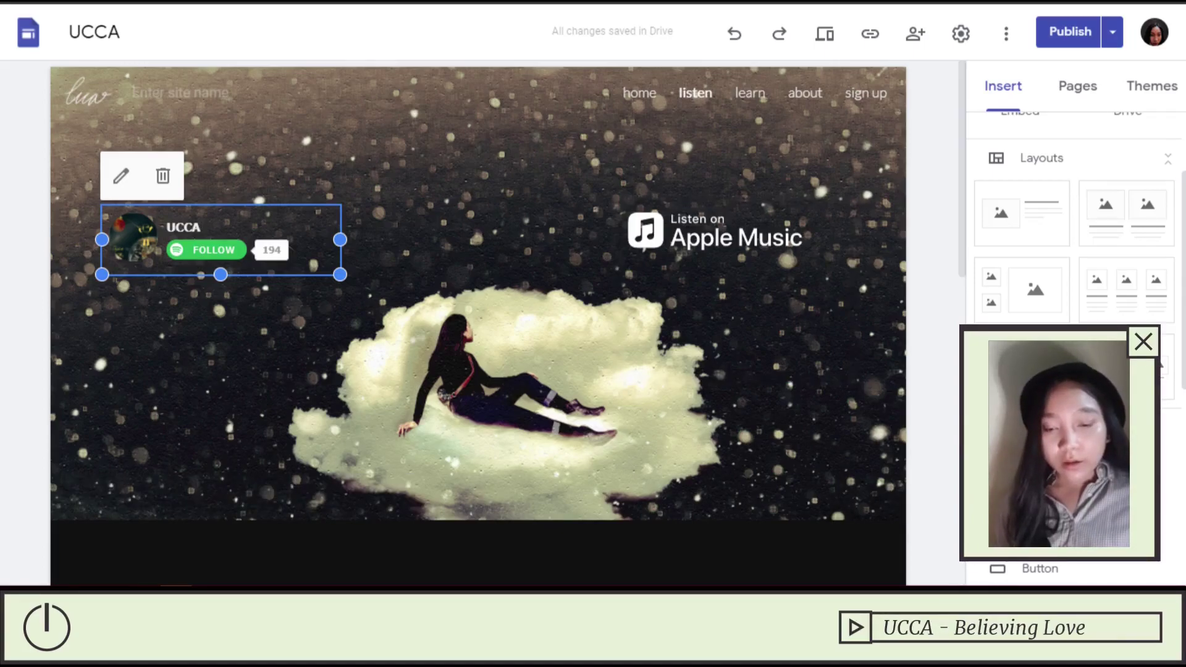
{"action": "key", "text": "Escape"}
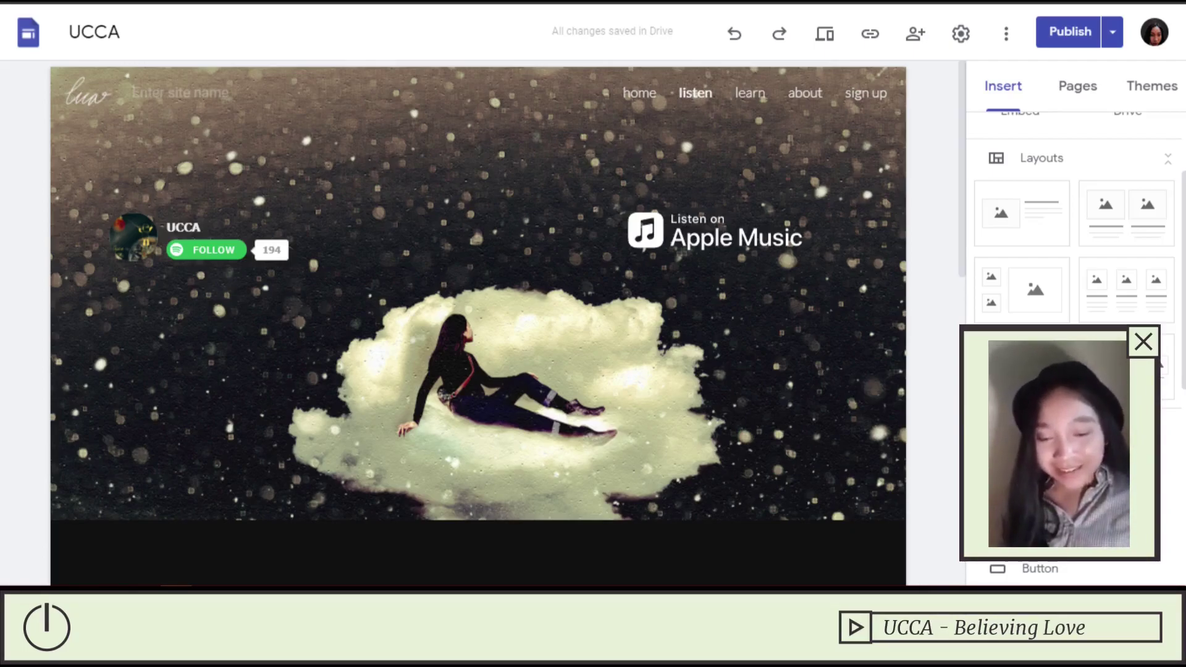
- Look over the grid of song cover embeds on the Listen page, selecting the yellow boat cover
{"action": "scroll", "coordinate": [479, 322], "scroll_direction": "down", "scroll_amount": 10}
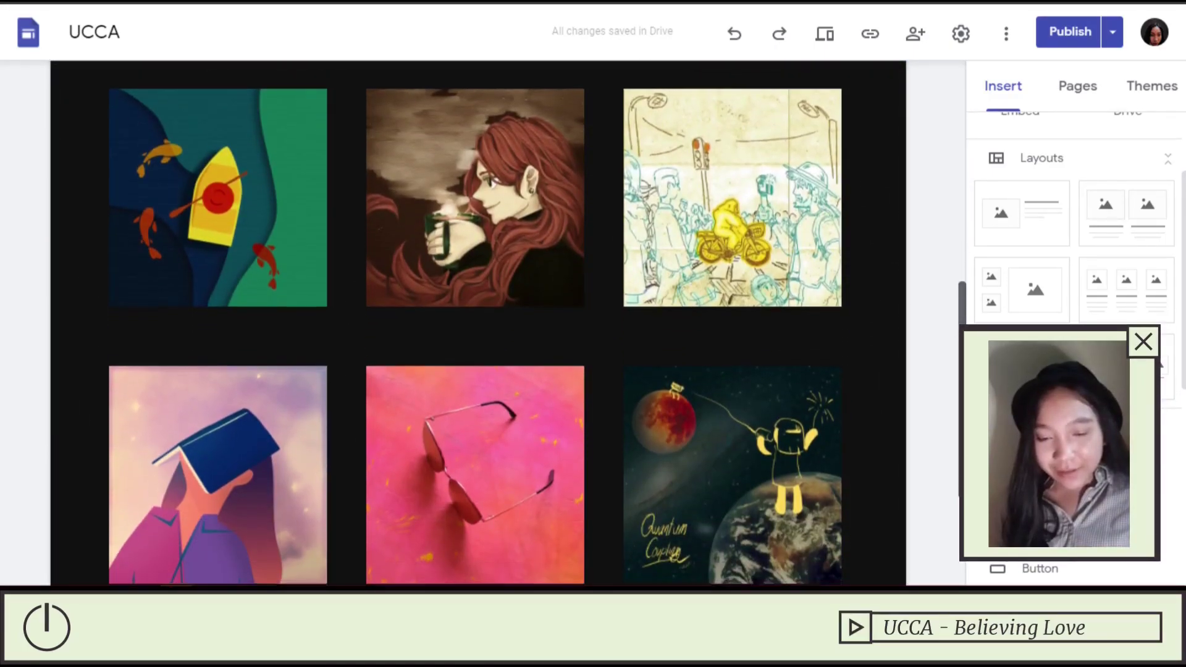
{"action": "left_click_drag", "start_coordinate": [962, 309], "coordinate": [962, 319]}
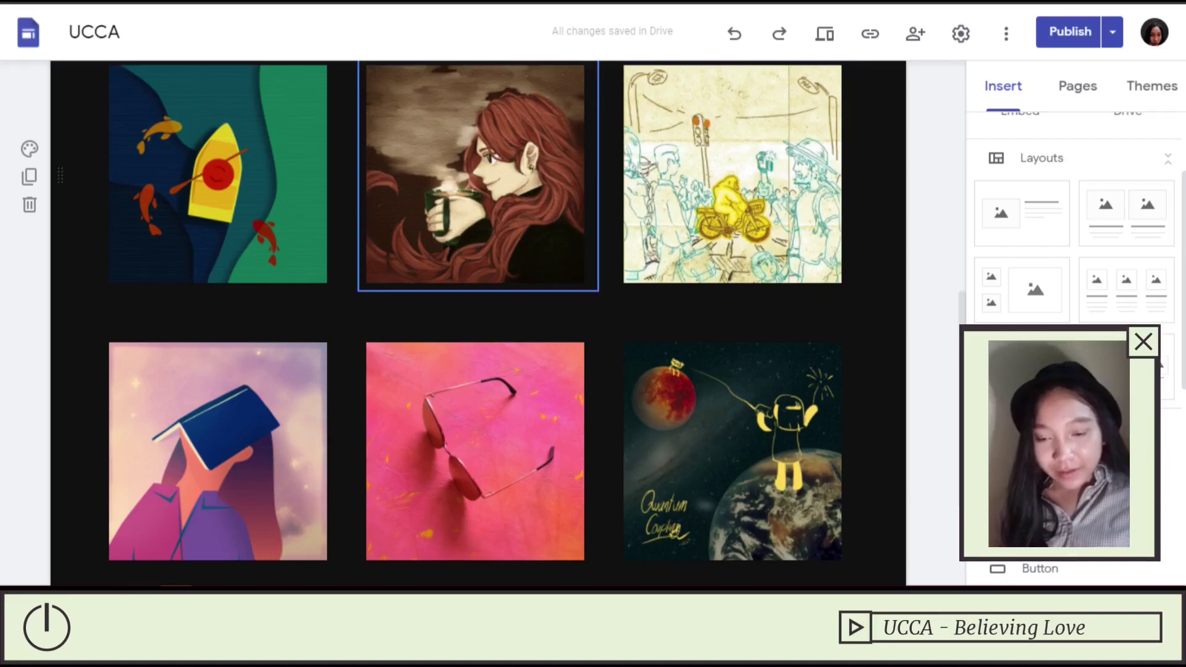
{"action": "left_click", "coordinate": [218, 175]}
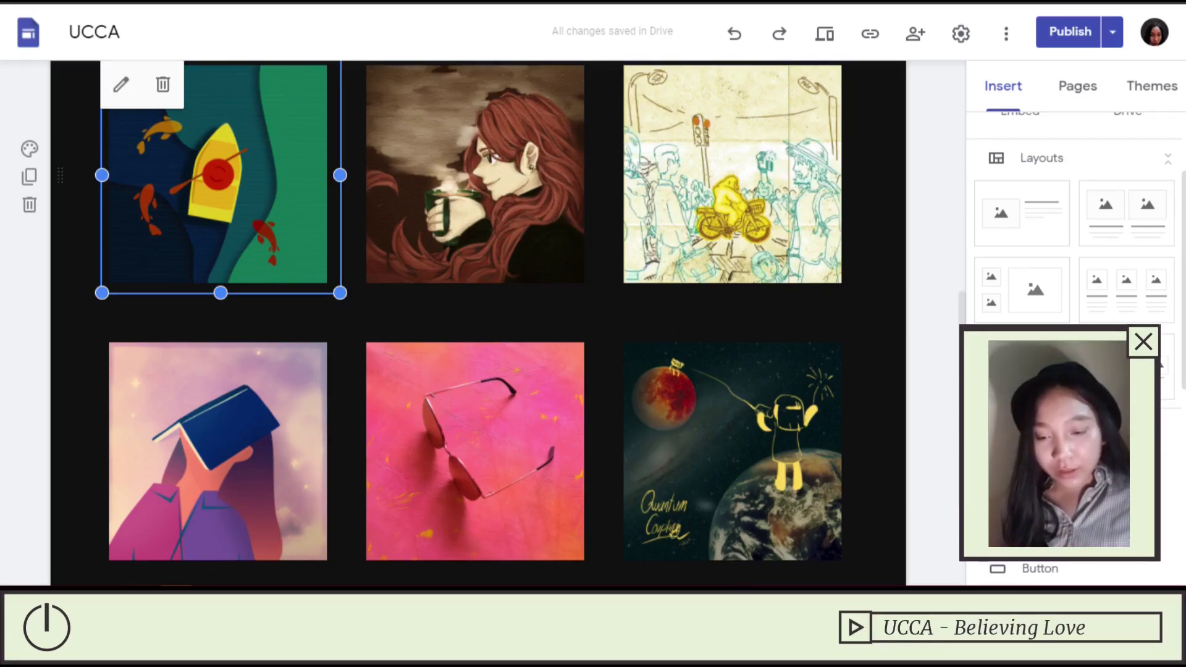
{"action": "scroll", "coordinate": [478, 321], "scroll_direction": "up", "scroll_amount": 1}
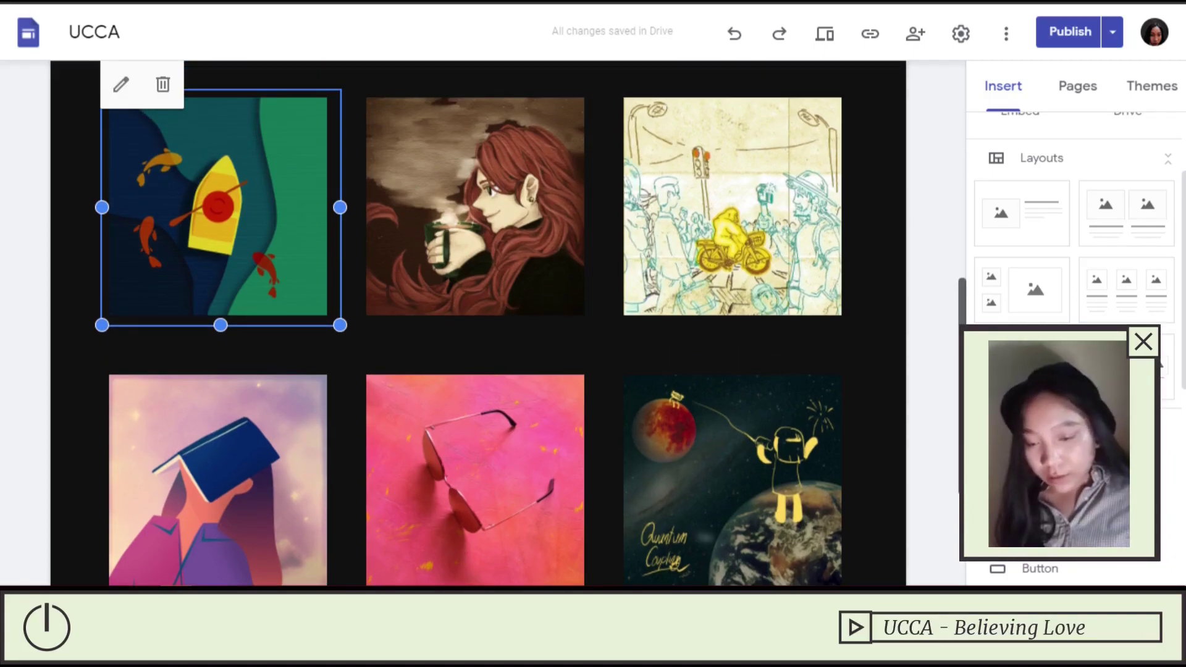
{"action": "scroll", "coordinate": [479, 321], "scroll_direction": "up", "scroll_amount": 2}
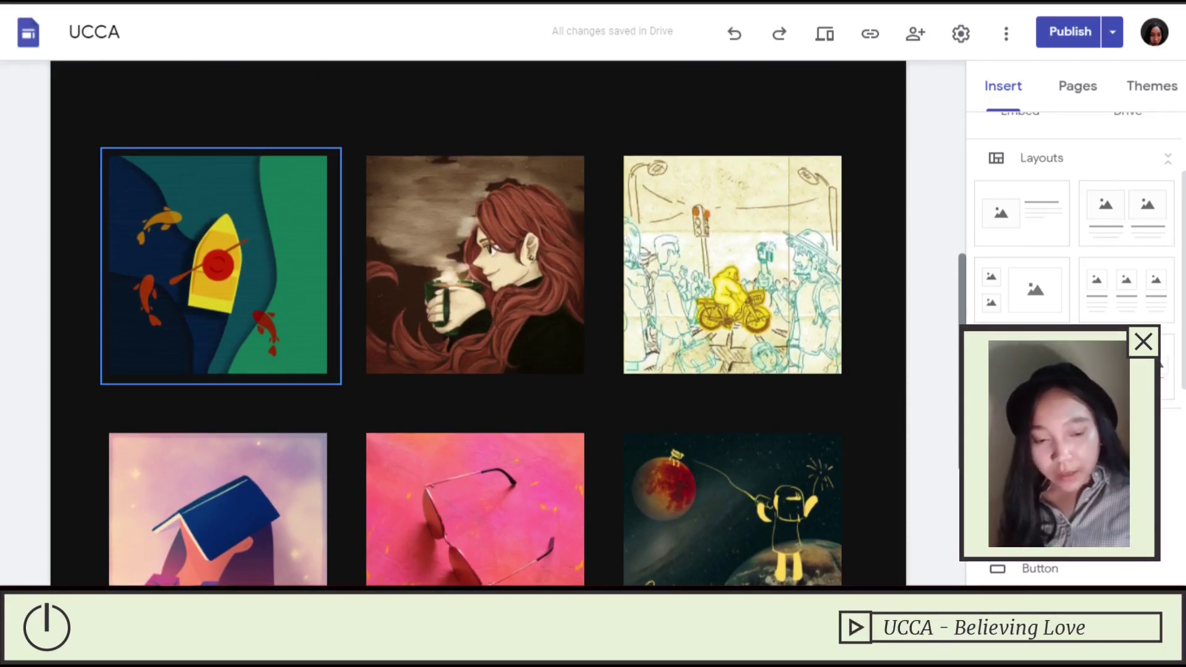
{"action": "scroll", "coordinate": [478, 322], "scroll_direction": "up", "scroll_amount": 5}
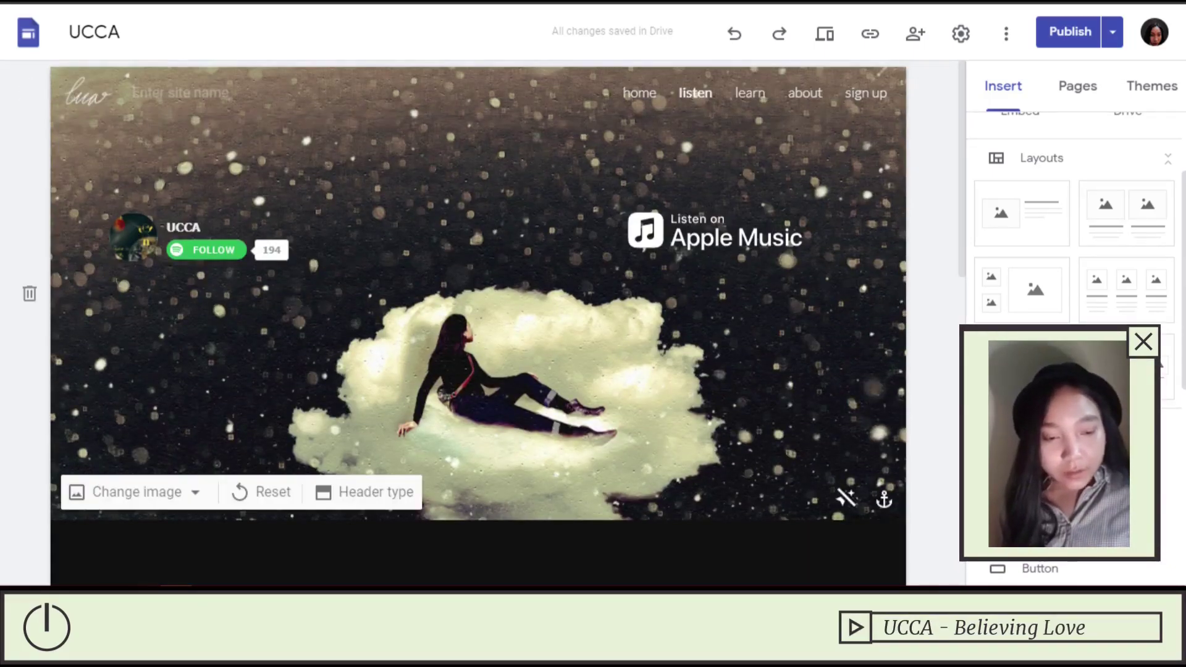
- View the iframe code behind the Spotify follow embed in the Listen page's header, leaving the code as it is
{"action": "left_click", "coordinate": [220, 239]}
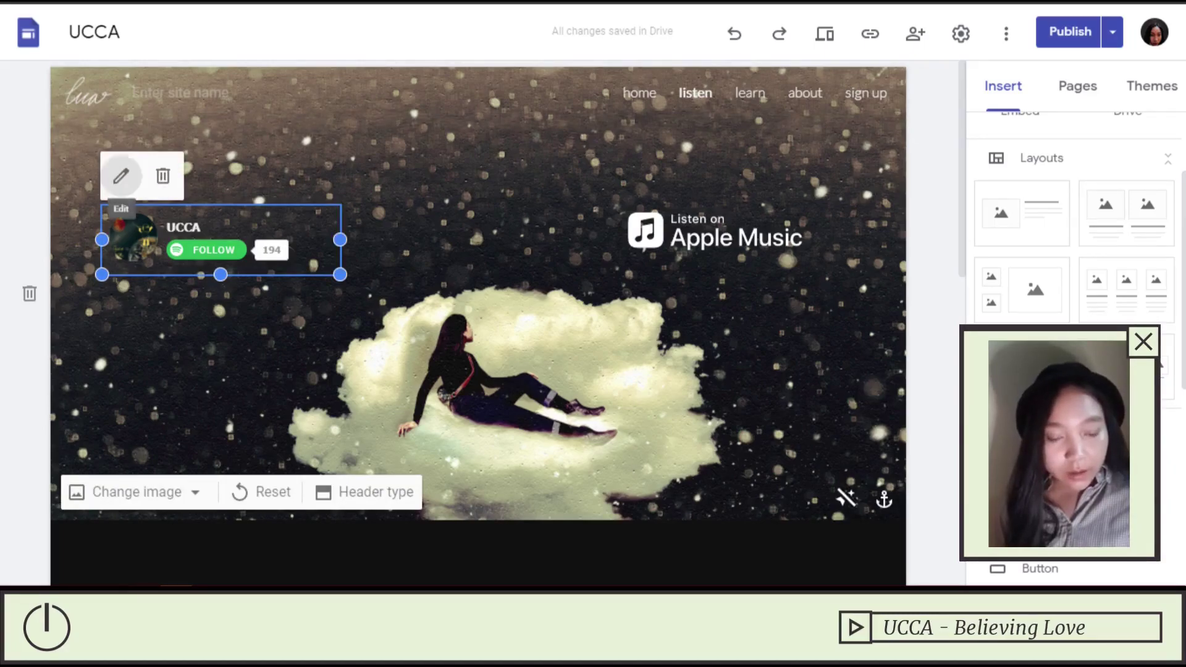
{"action": "left_click", "coordinate": [121, 176]}
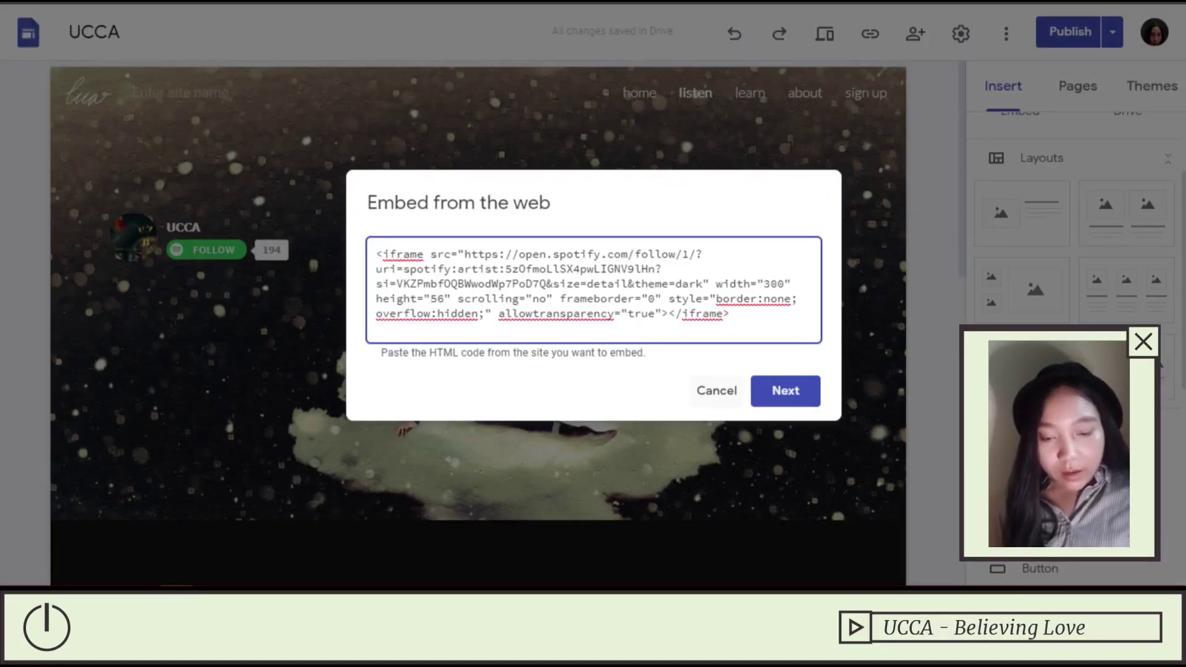
{"action": "left_click", "coordinate": [716, 390]}
- Show the embed code option for a new web embed, and close it without inserting anything
{"action": "scroll", "coordinate": [1126, 214], "scroll_direction": "up", "scroll_amount": 2}
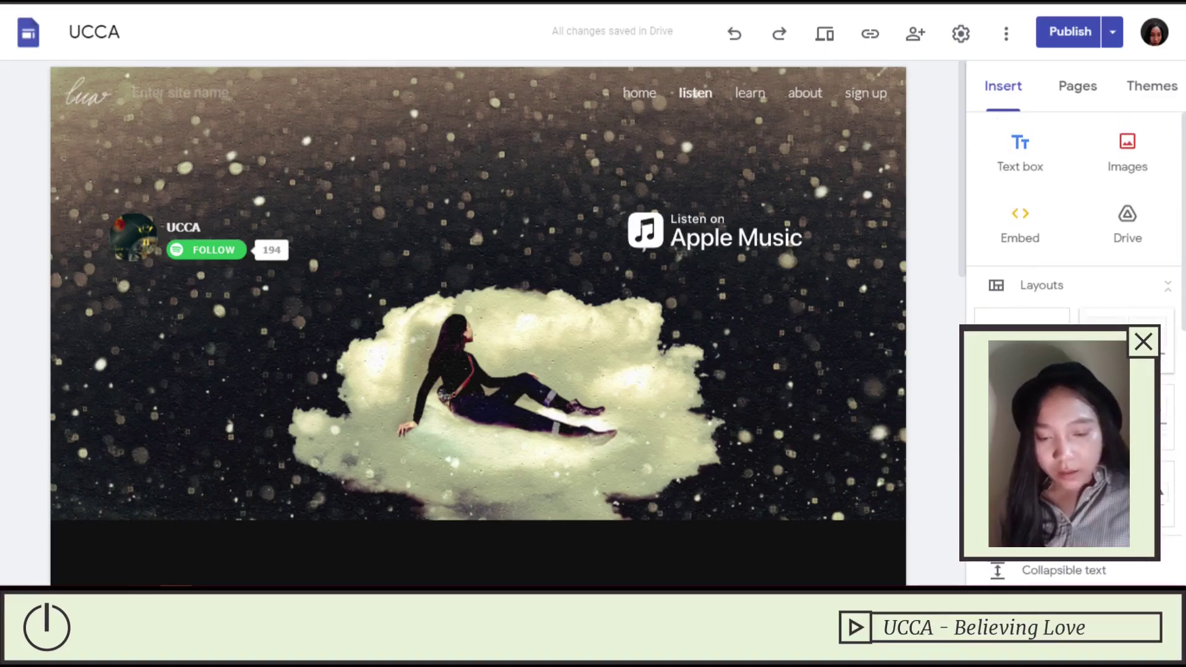
{"action": "left_click", "coordinate": [1020, 224]}
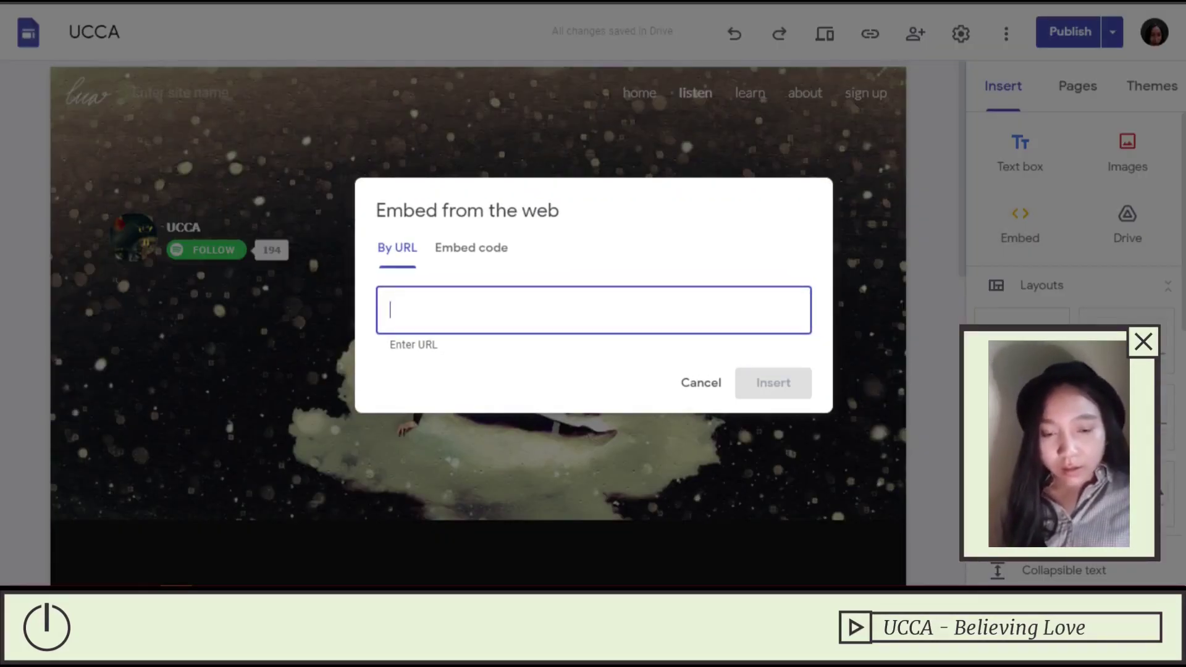
{"action": "left_click", "coordinate": [471, 248]}
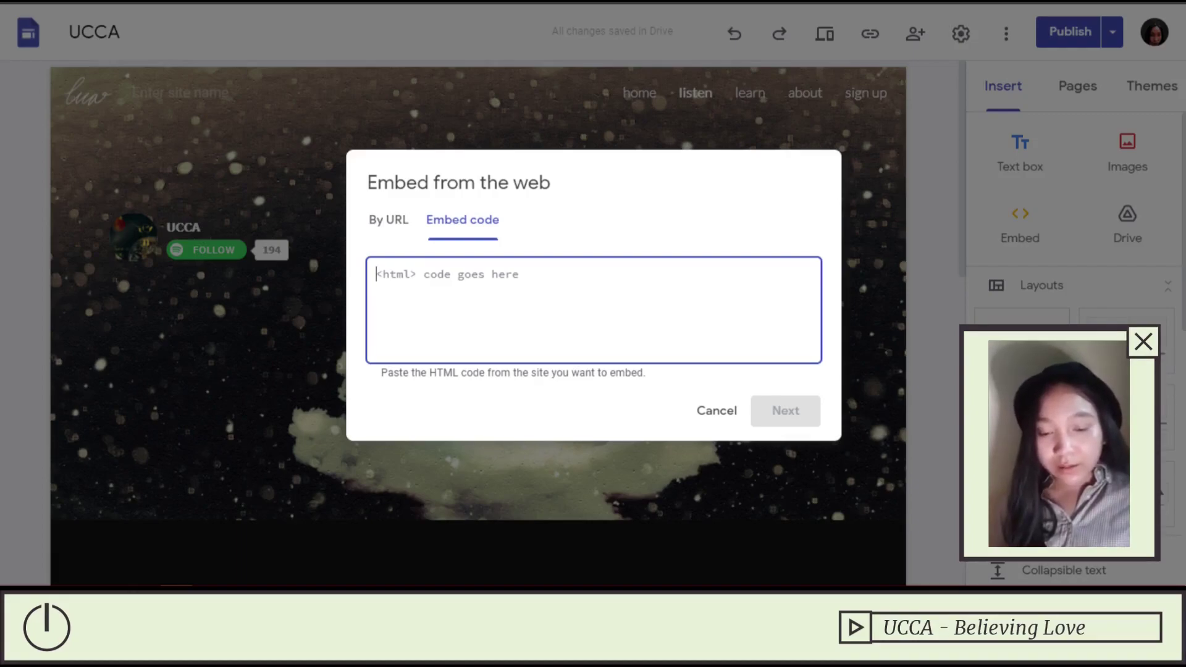
{"action": "key", "text": "alt+Tab"}
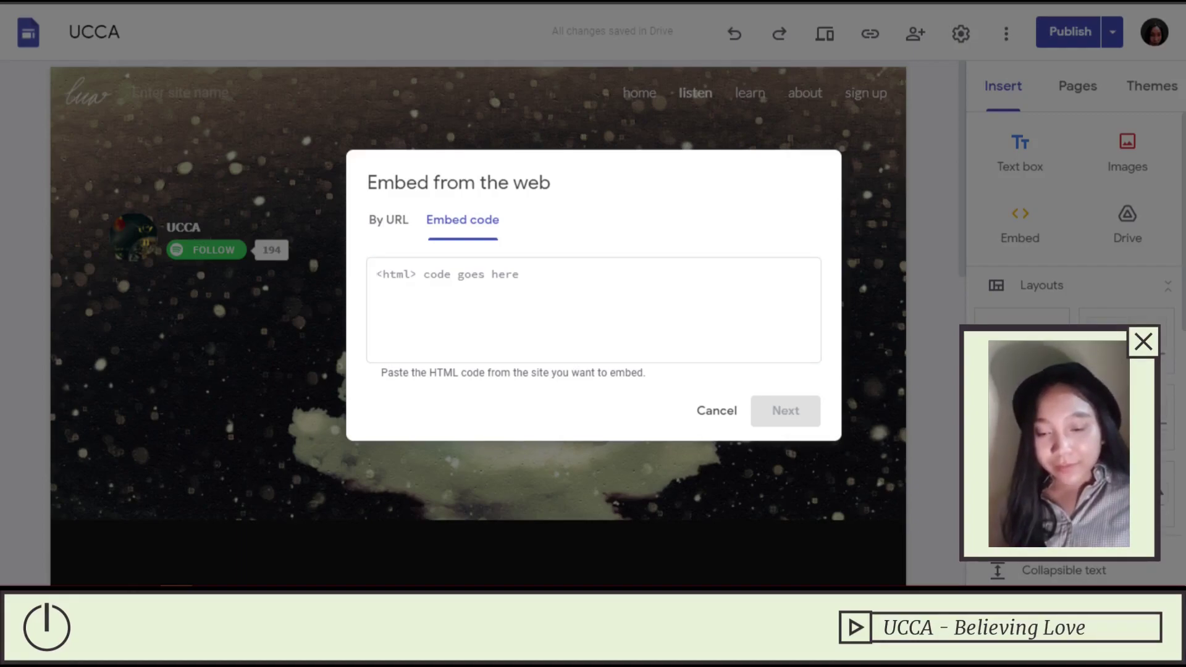
{"action": "left_click", "coordinate": [376, 275]}
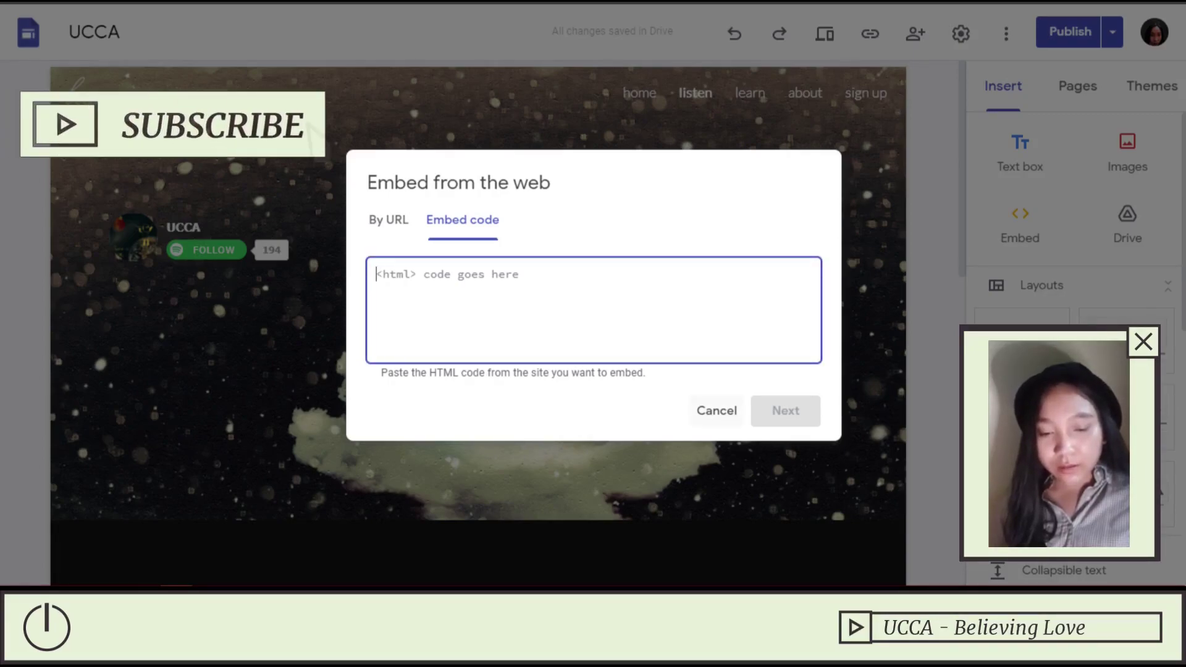
{"action": "left_click", "coordinate": [702, 408]}
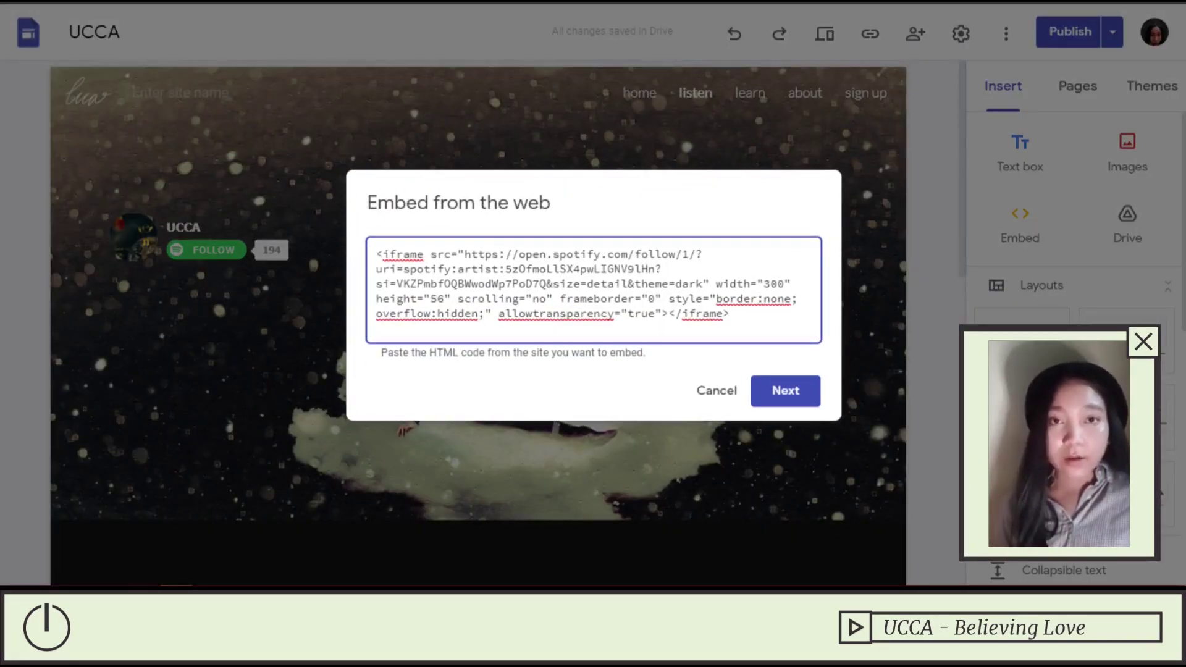
- Inspect the Apple Music embed in the Listen page's header and deselect it
{"action": "left_click_drag", "start_coordinate": [376, 254], "coordinate": [730, 314]}
{"action": "left_click", "coordinate": [729, 314]}
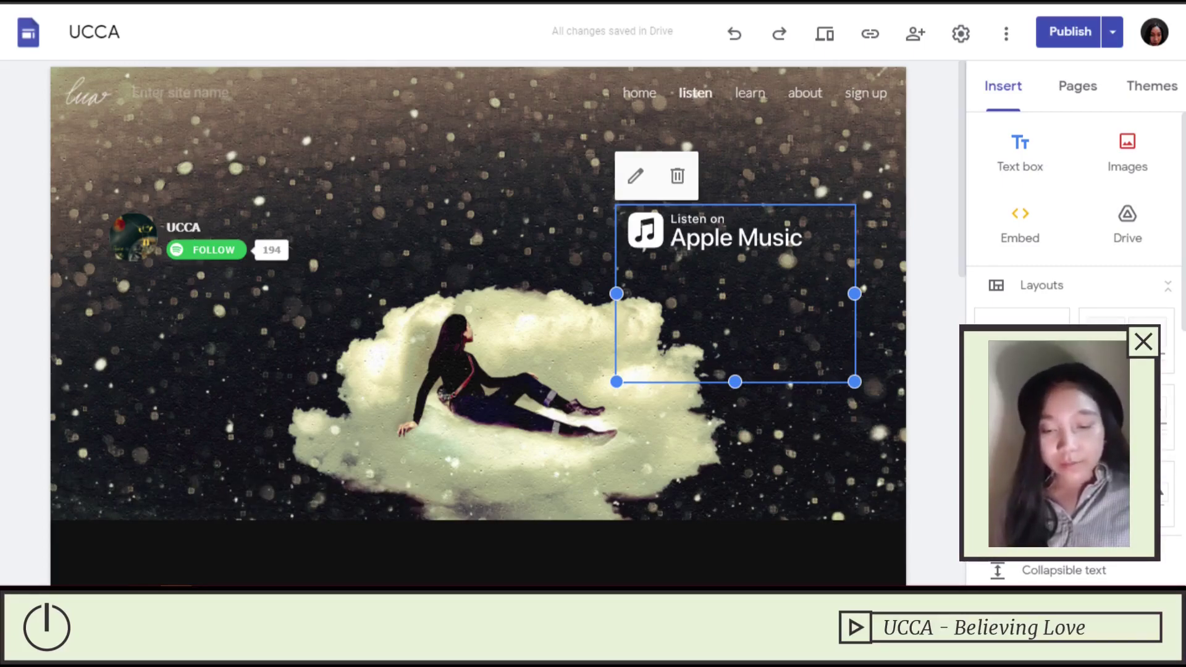
{"action": "key", "text": "Escape"}
- Open the HTML embed code of the yellow boat cover and examine its container, overlay and hover styles
{"action": "left_click_drag", "start_coordinate": [962, 169], "coordinate": [962, 256]}
{"action": "scroll", "coordinate": [478, 291], "scroll_direction": "down", "scroll_amount": 5}
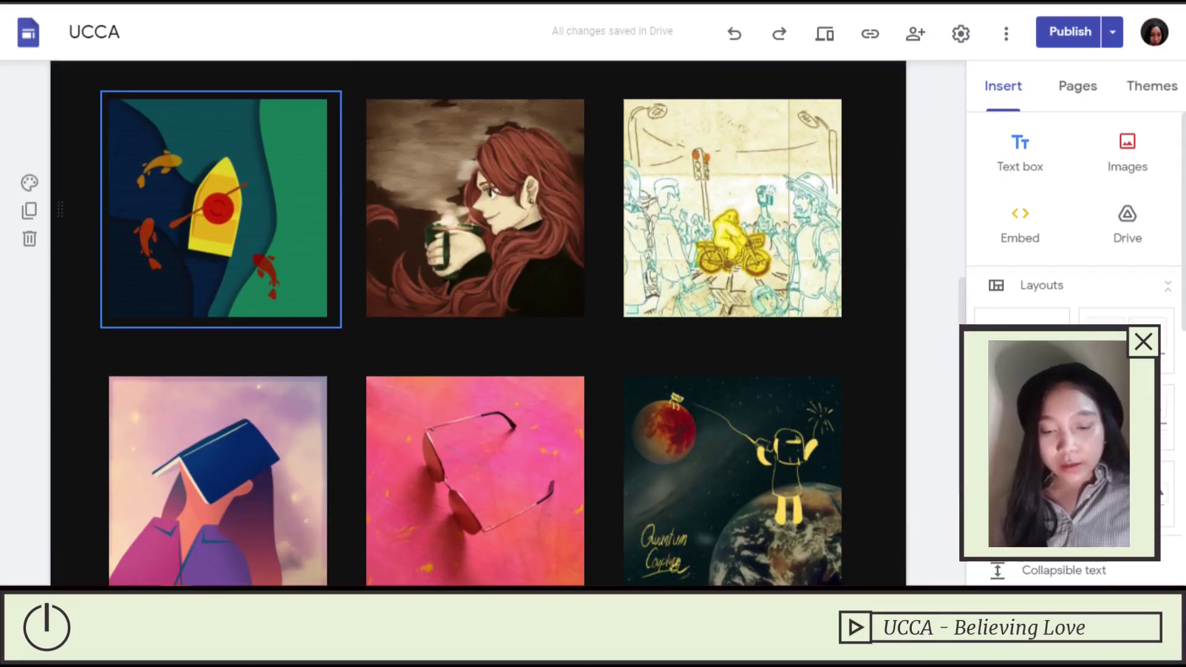
{"action": "left_click", "coordinate": [220, 209]}
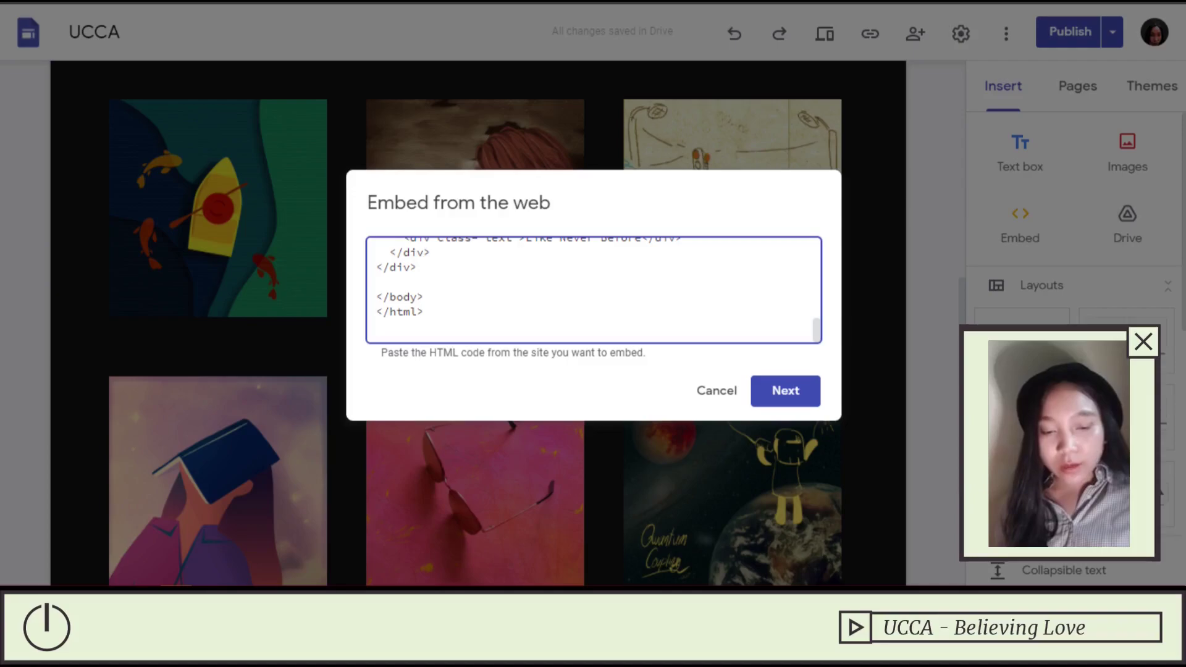
{"action": "scroll", "coordinate": [593, 290], "scroll_direction": "up", "scroll_amount": 5}
{"action": "scroll", "coordinate": [593, 291], "scroll_direction": "up", "scroll_amount": 10}
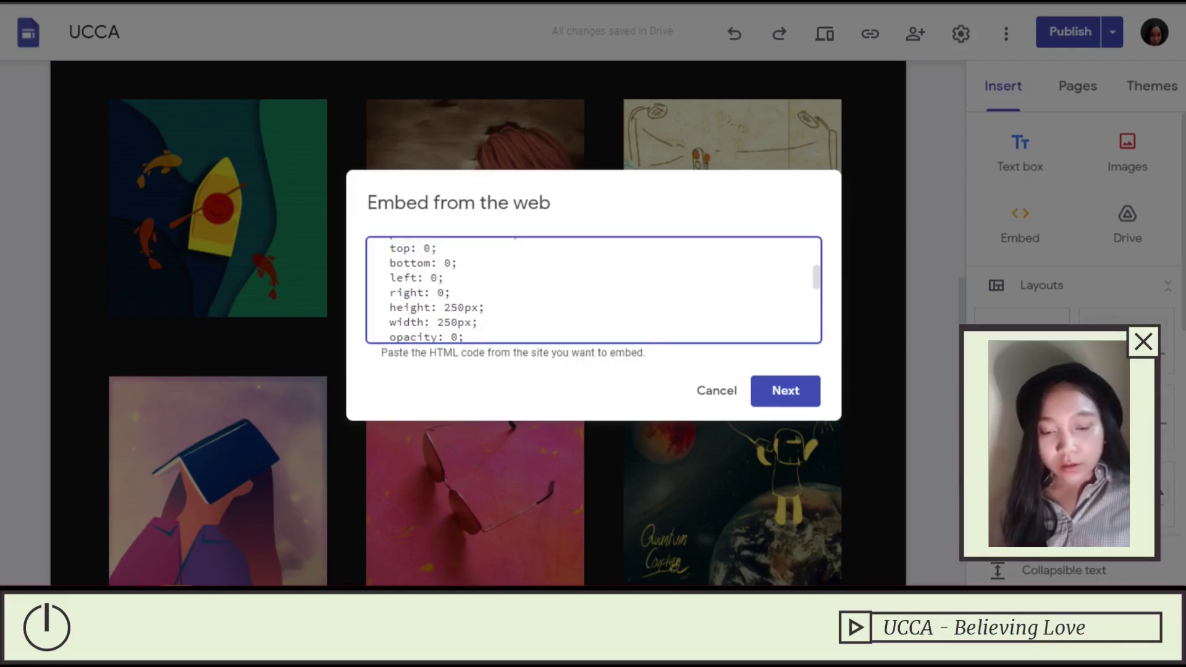
{"action": "scroll", "coordinate": [593, 291], "scroll_direction": "up", "scroll_amount": 1}
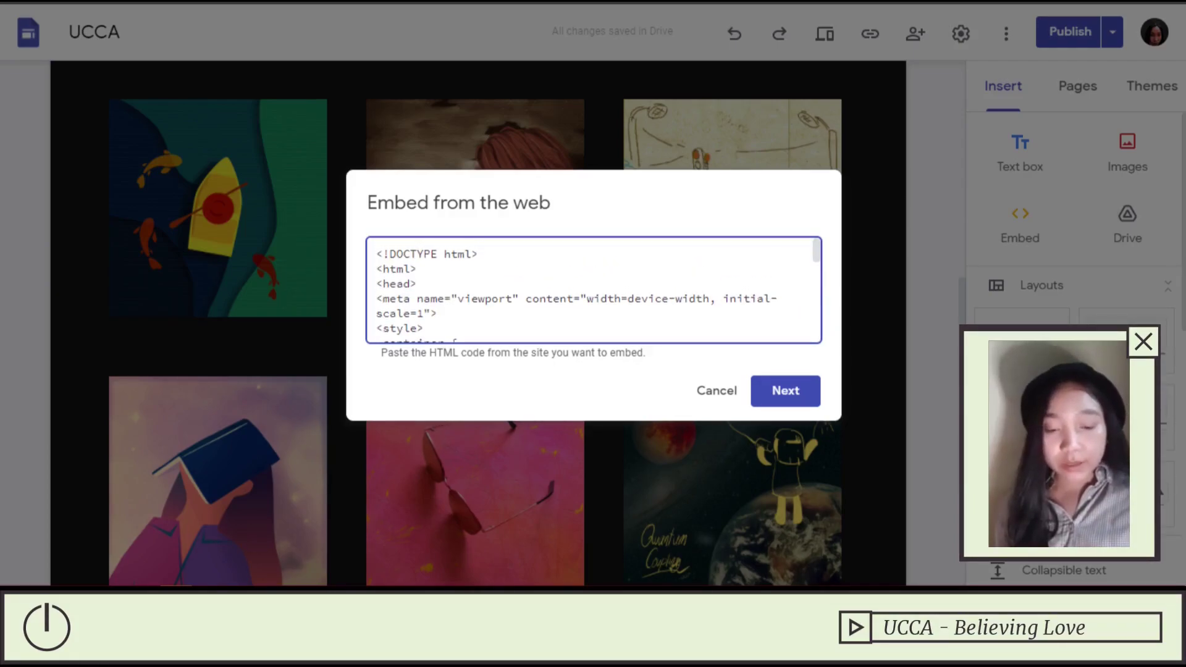
{"action": "scroll", "coordinate": [594, 291], "scroll_direction": "down", "scroll_amount": 8}
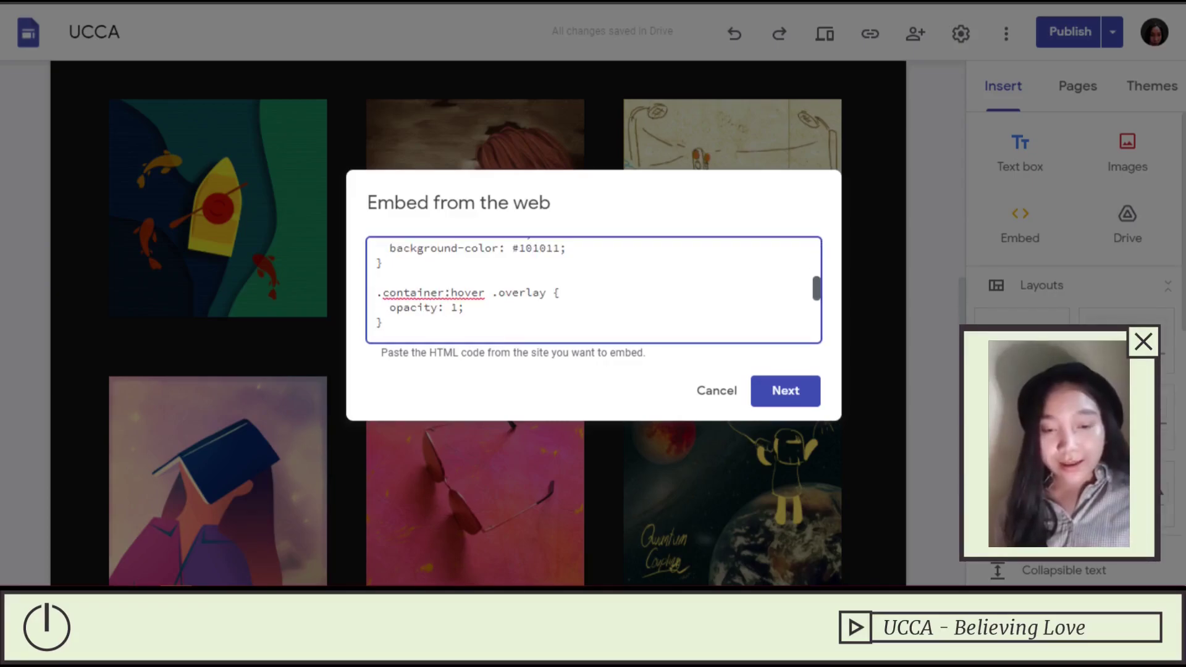
{"action": "scroll", "coordinate": [593, 291], "scroll_direction": "down", "scroll_amount": 8}
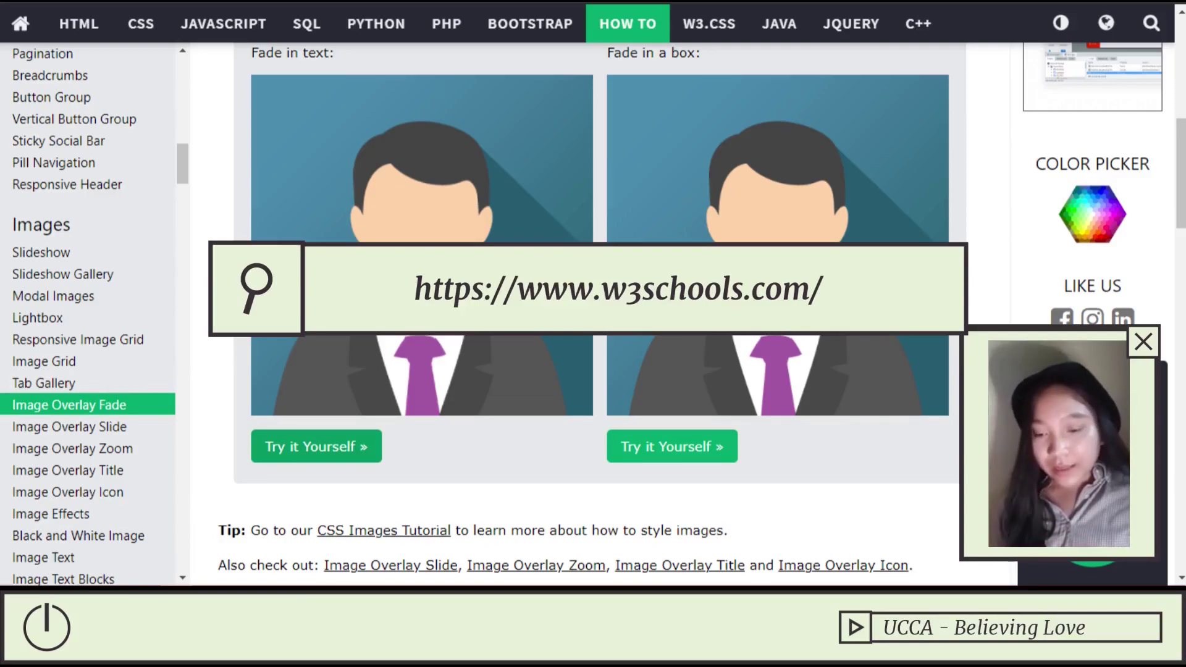
- On W3Schools, open the Image Overlay Fade tutorial and launch its "Fade in text" example in the code editor
{"action": "scroll", "coordinate": [88, 309], "scroll_direction": "down", "scroll_amount": 3}
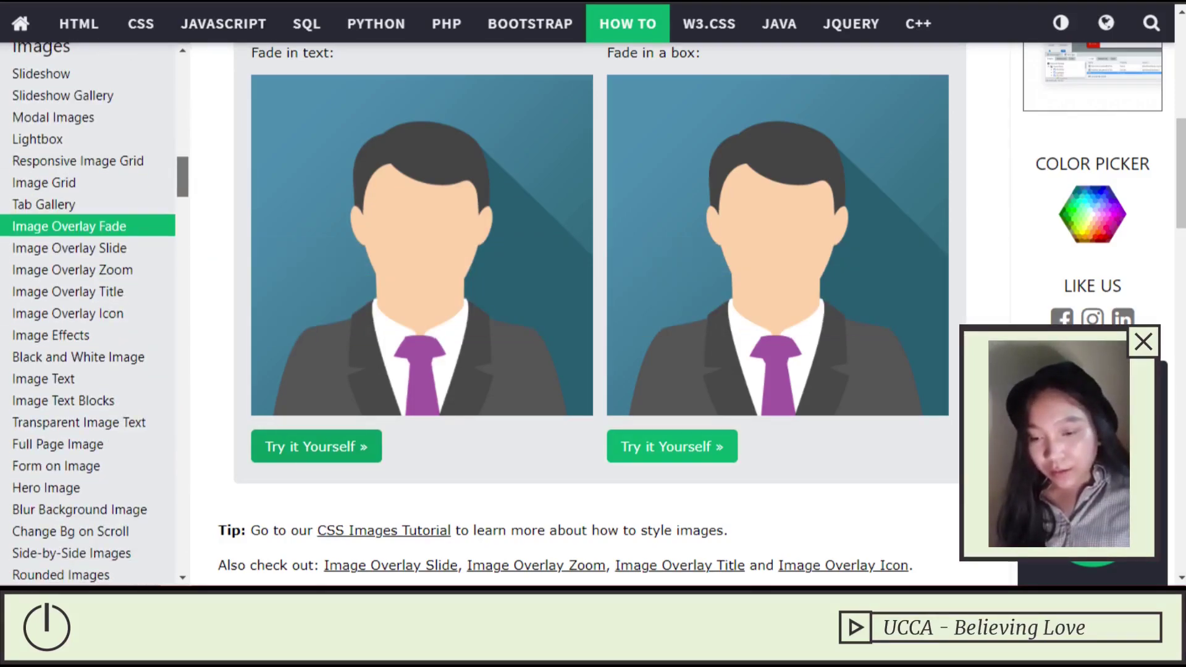
{"action": "scroll", "coordinate": [87, 309], "scroll_direction": "down", "scroll_amount": 5}
{"action": "scroll", "coordinate": [88, 309], "scroll_direction": "up", "scroll_amount": 8}
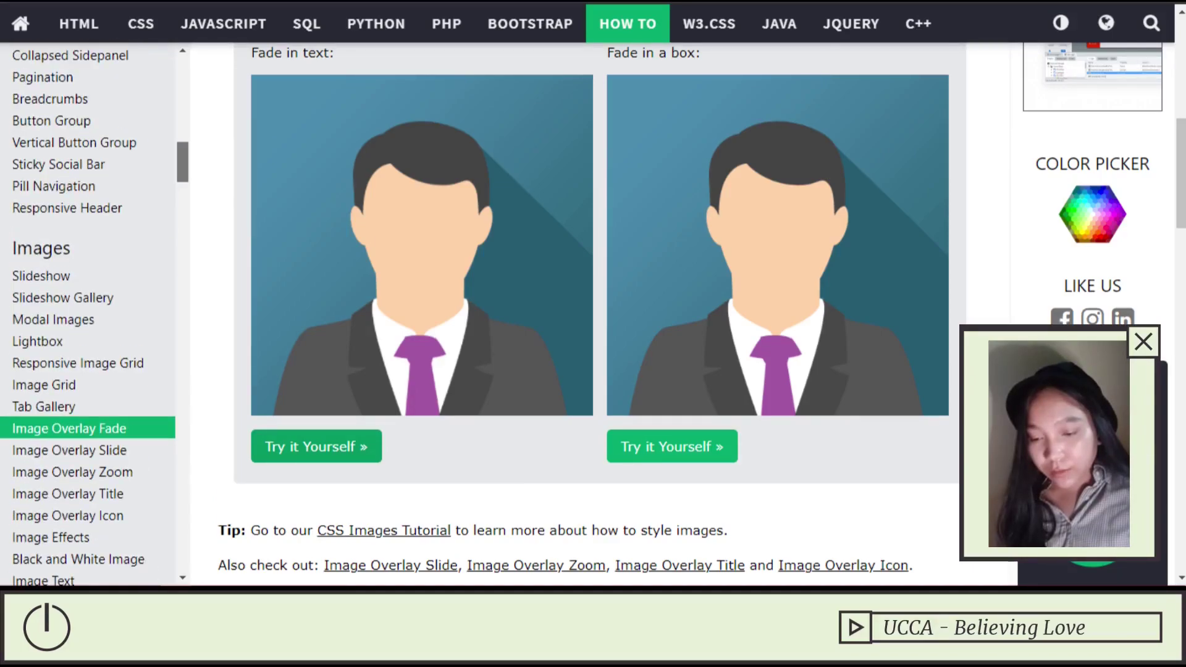
{"action": "scroll", "coordinate": [88, 309], "scroll_direction": "down", "scroll_amount": 1}
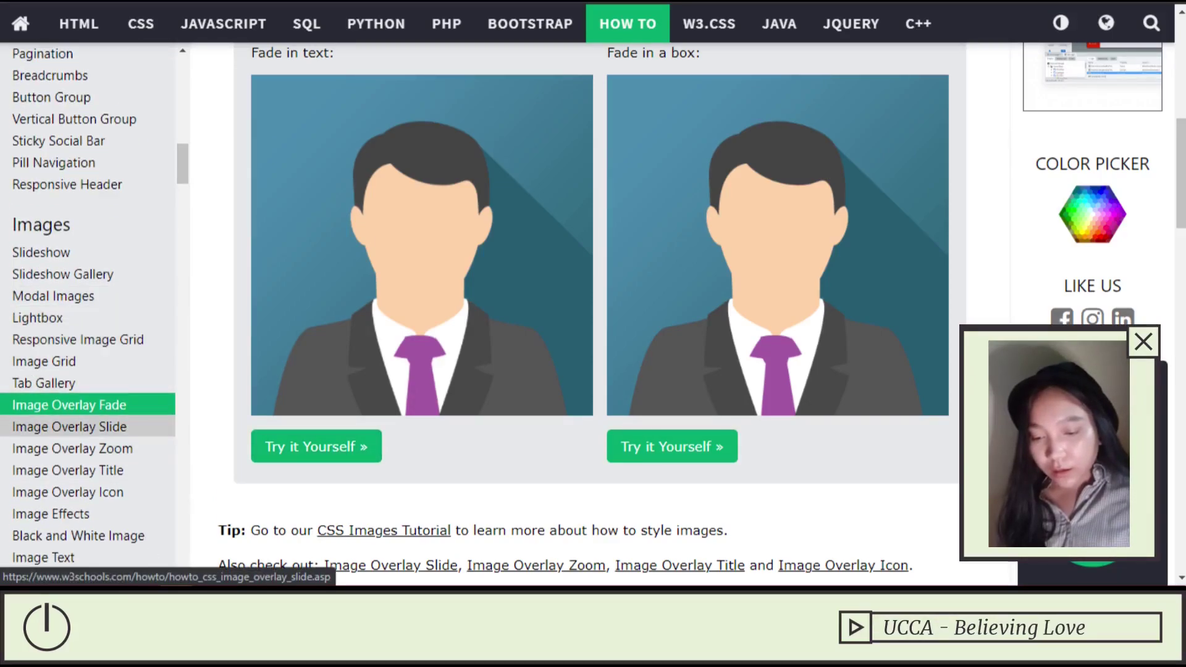
{"action": "left_click", "coordinate": [69, 405]}
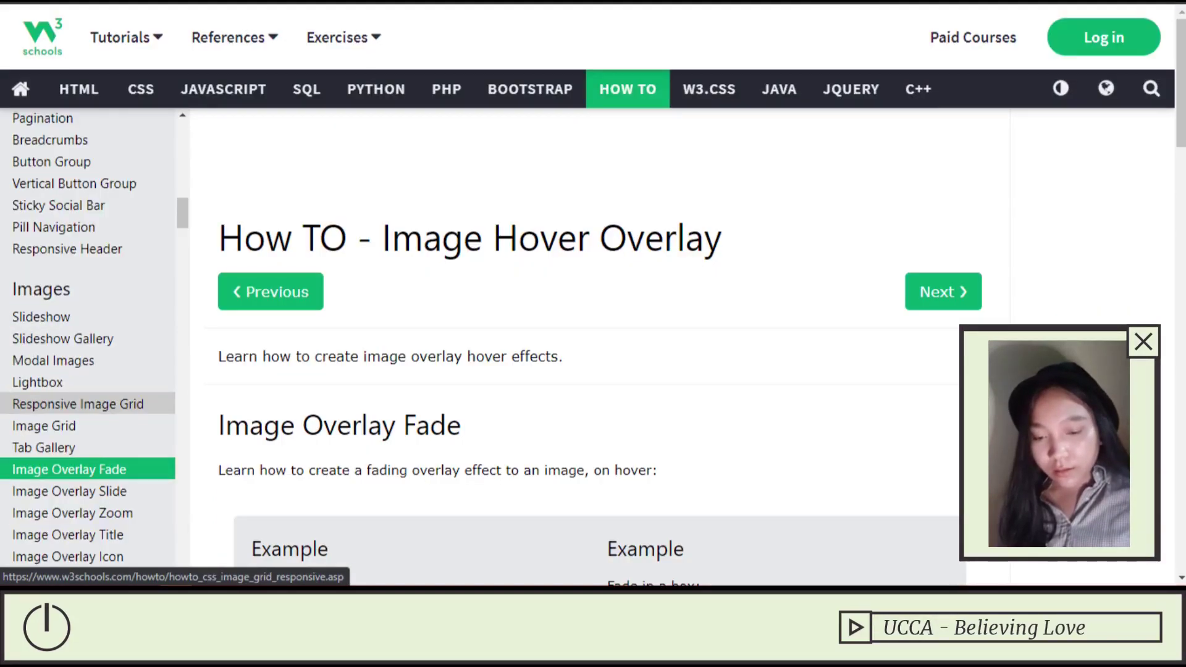
{"action": "scroll", "coordinate": [594, 309], "scroll_direction": "down", "scroll_amount": 10}
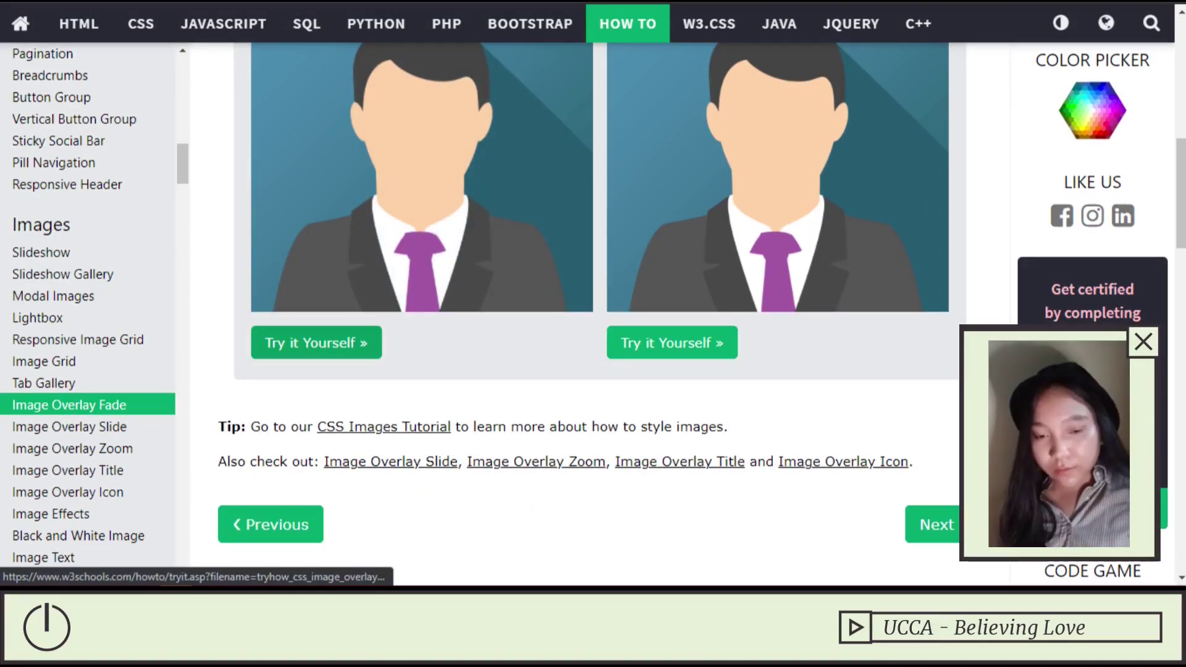
{"action": "left_click", "coordinate": [315, 342]}
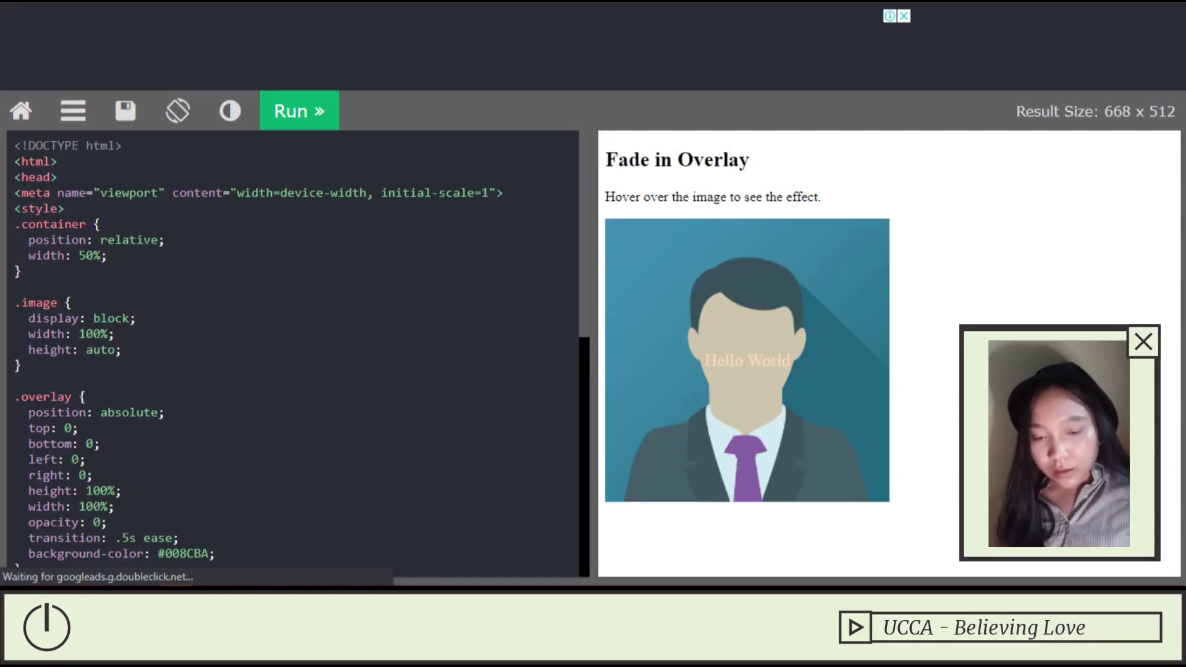
- Review the example's code and delete the "Fade in Overlay" heading and the "Hover over the image to see the effect." paragraph
{"action": "scroll", "coordinate": [294, 353], "scroll_direction": "down", "scroll_amount": 8}
{"action": "scroll", "coordinate": [294, 353], "scroll_direction": "up", "scroll_amount": 10}
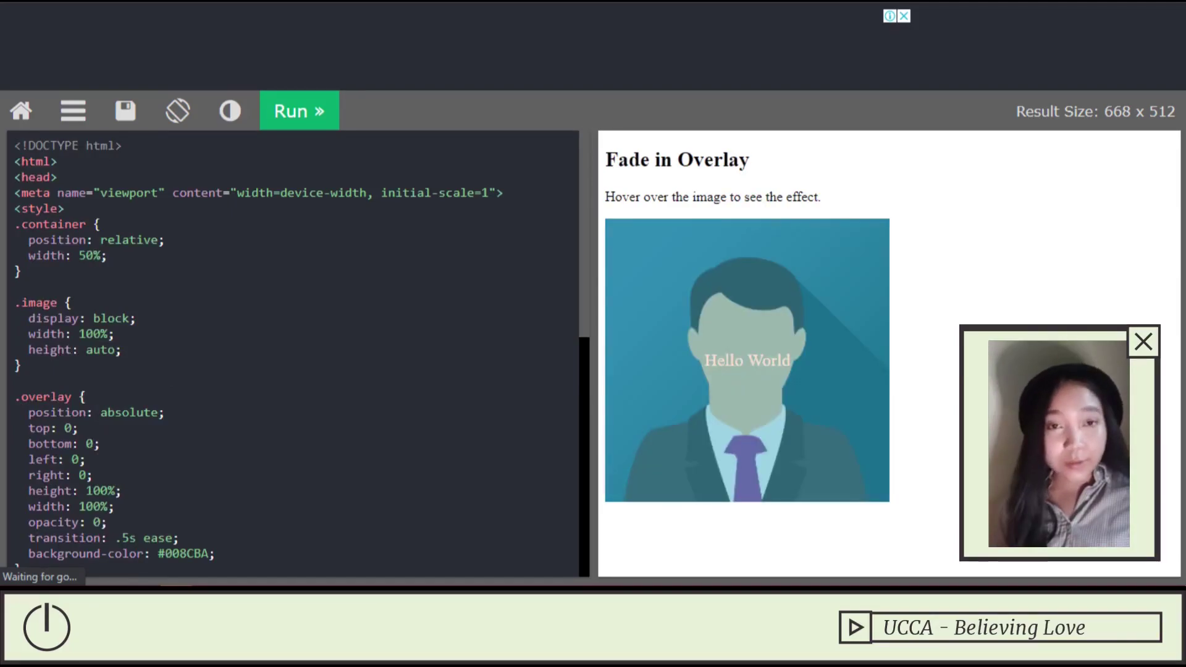
{"action": "scroll", "coordinate": [296, 354], "scroll_direction": "down", "scroll_amount": 9}
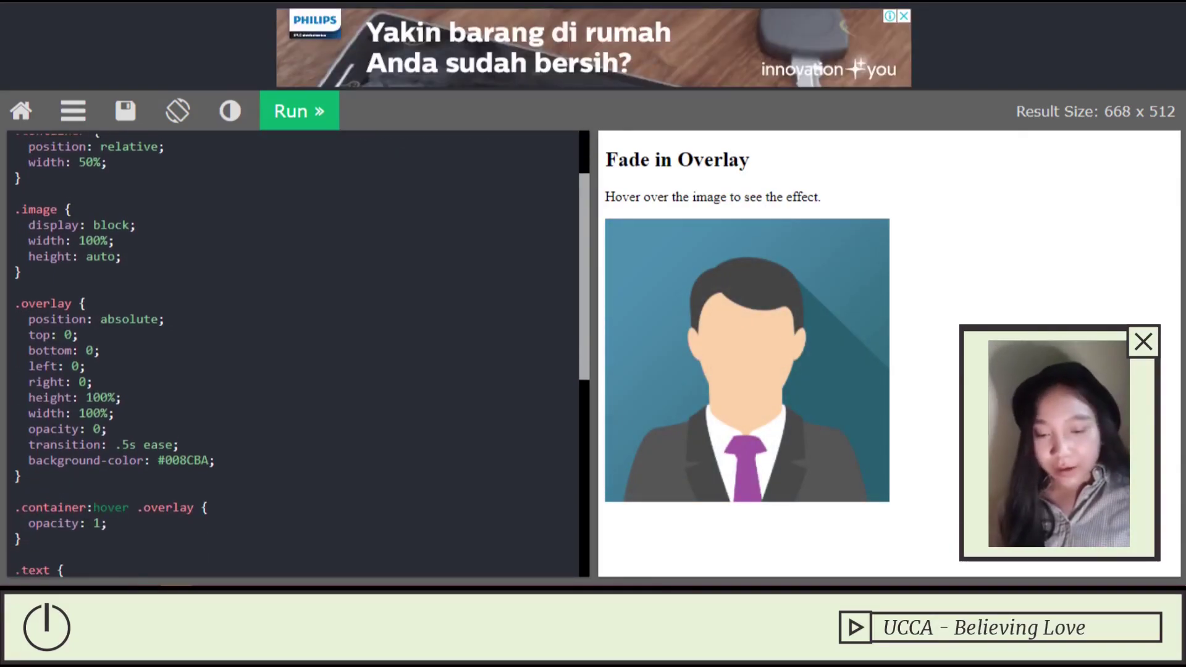
{"action": "scroll", "coordinate": [297, 354], "scroll_direction": "up", "scroll_amount": 3}
{"action": "scroll", "coordinate": [297, 354], "scroll_direction": "up", "scroll_amount": 5}
{"action": "scroll", "coordinate": [297, 354], "scroll_direction": "down", "scroll_amount": 10}
{"action": "scroll", "coordinate": [296, 354], "scroll_direction": "down", "scroll_amount": 1}
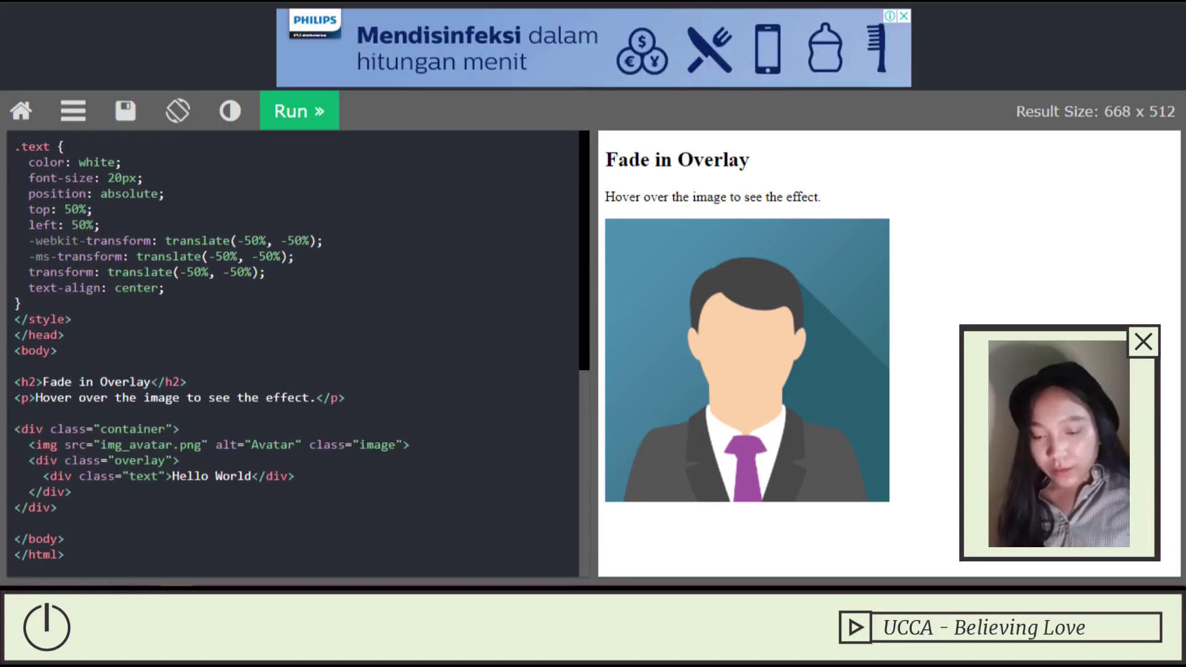
{"action": "left_click_drag", "start_coordinate": [344, 398], "coordinate": [14, 366]}
{"action": "key", "text": "BackSpace"}
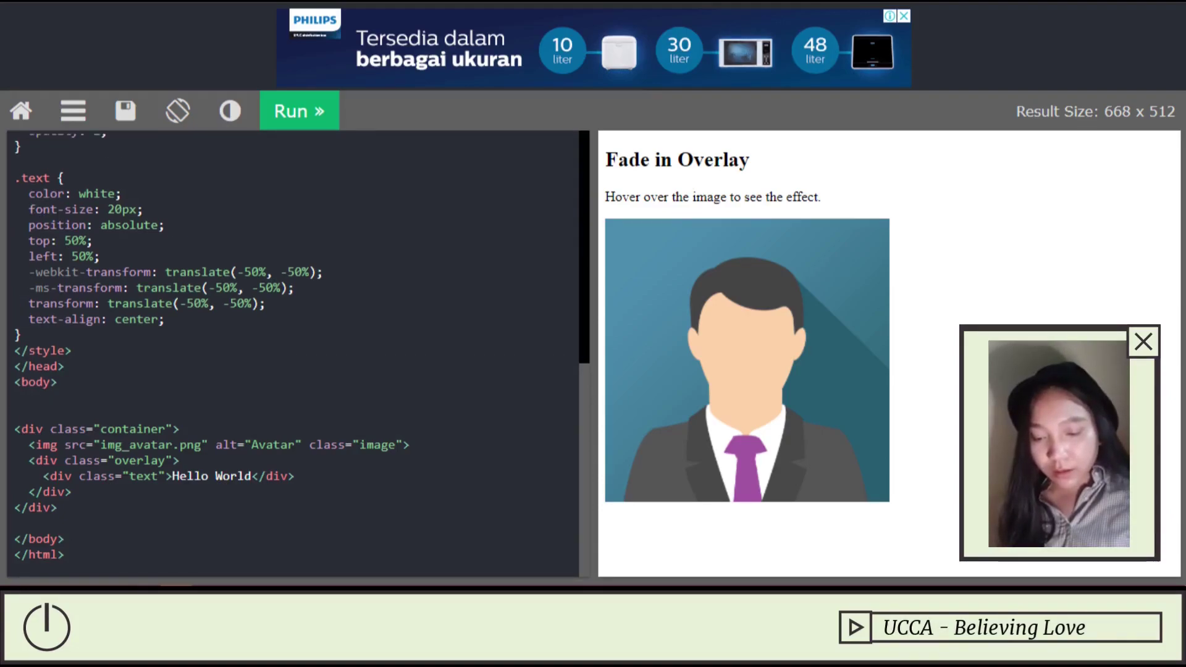
- Select the img_avatar.png source in the example code and copy the image address of the Quantum Coupling cover on Bandcamp
{"action": "left_click_drag", "start_coordinate": [101, 445], "coordinate": [200, 445]}
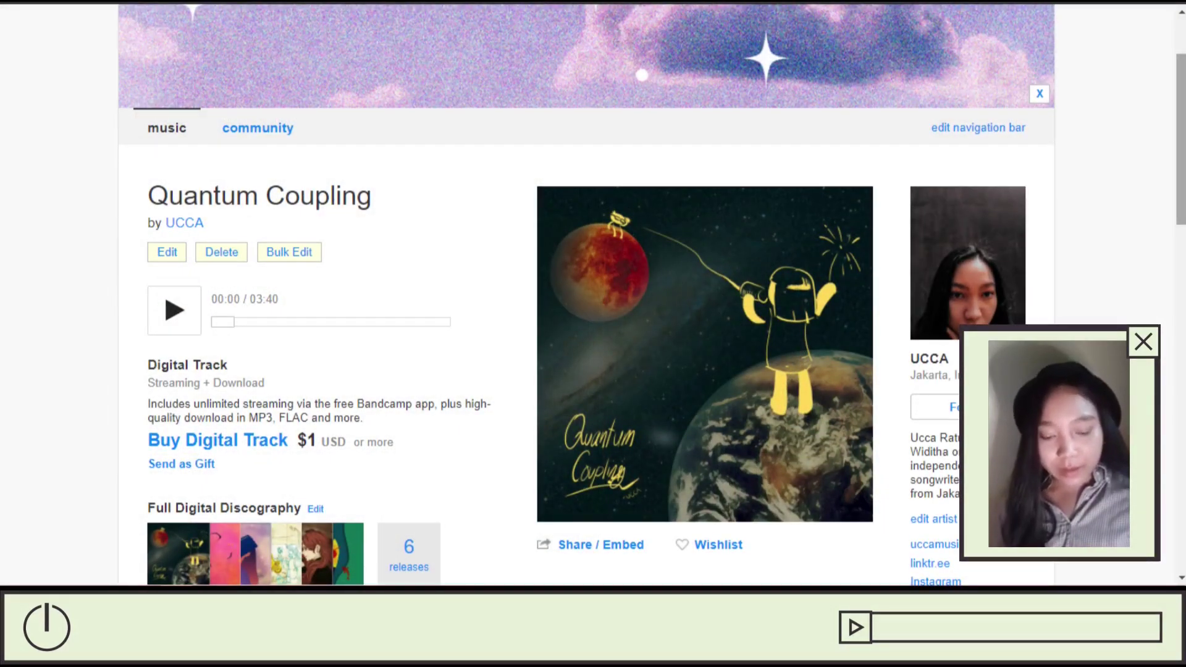
{"action": "scroll", "coordinate": [652, 294], "scroll_direction": "down", "scroll_amount": 2}
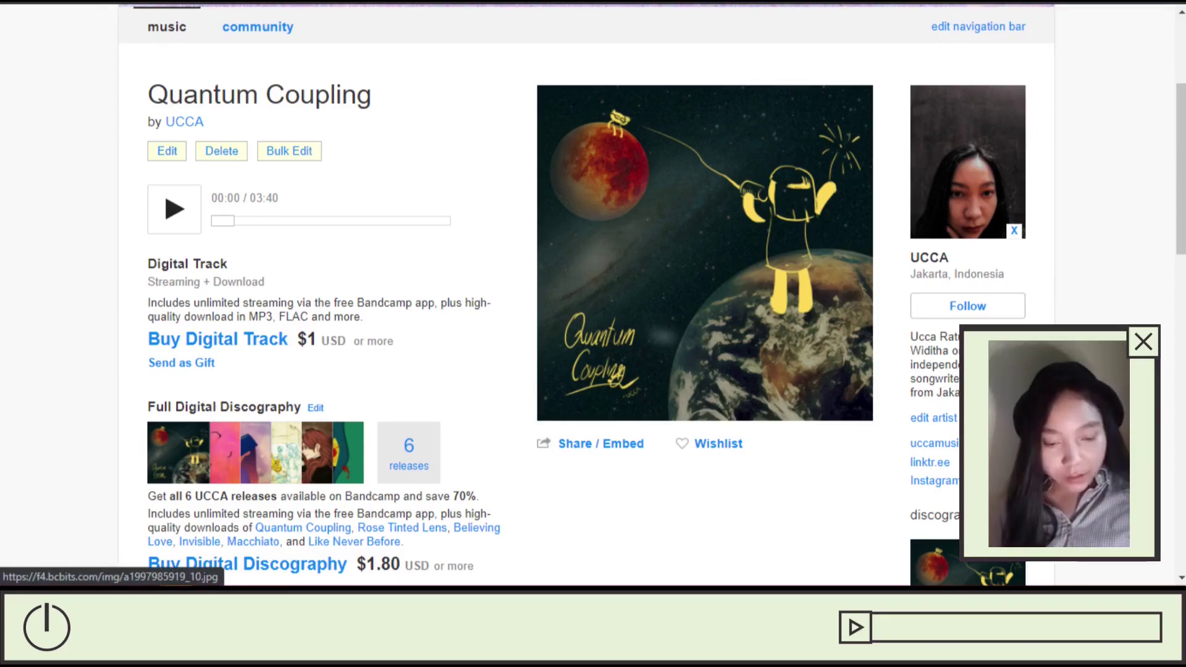
{"action": "right_click", "coordinate": [692, 229]}
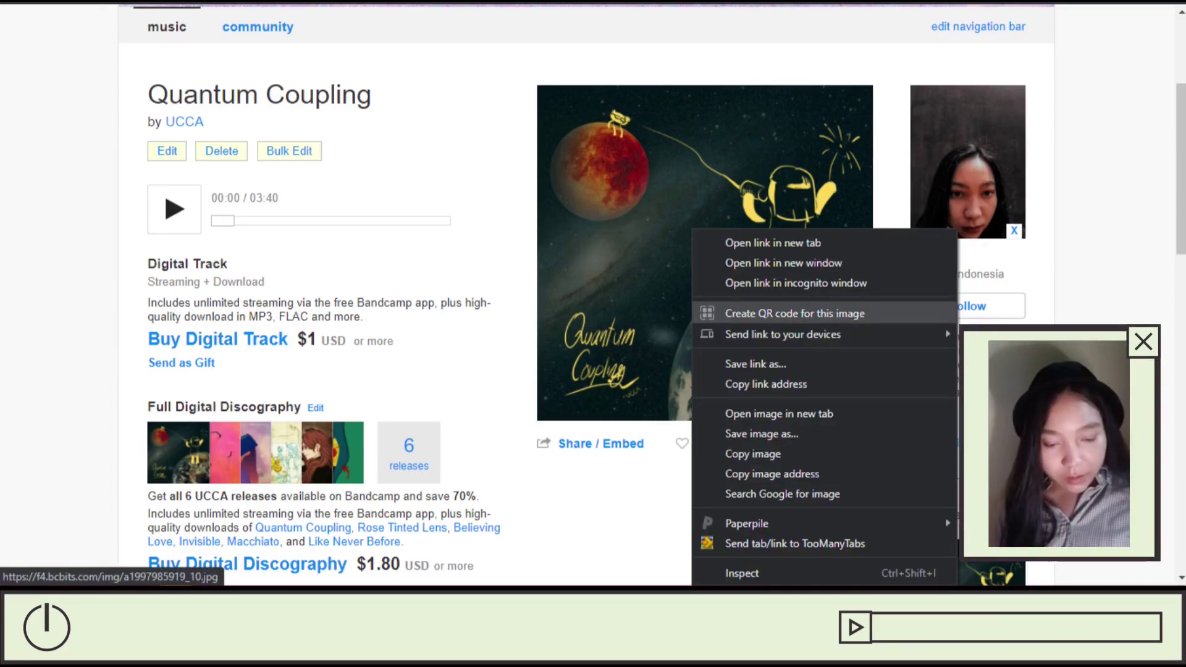
{"action": "left_click", "coordinate": [772, 474]}
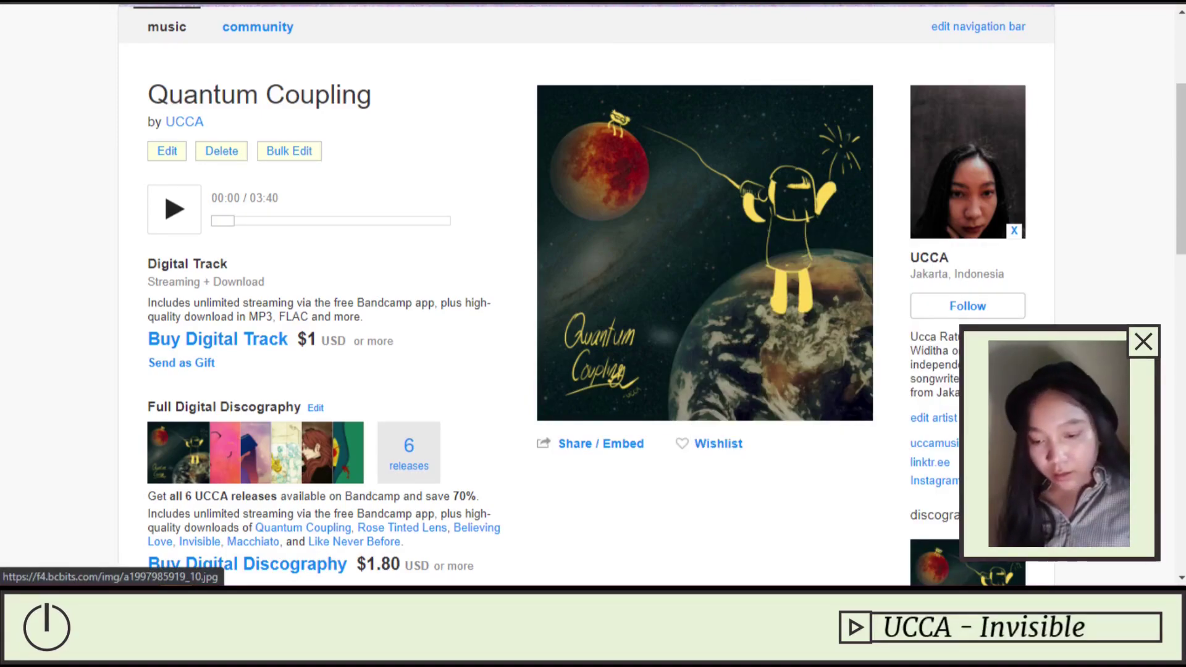
- In the W3Schools example, replace the image source with the copied cover address and change the overlay text to "Quantum Coupling"
{"action": "key", "text": "ctrl+Tab"}
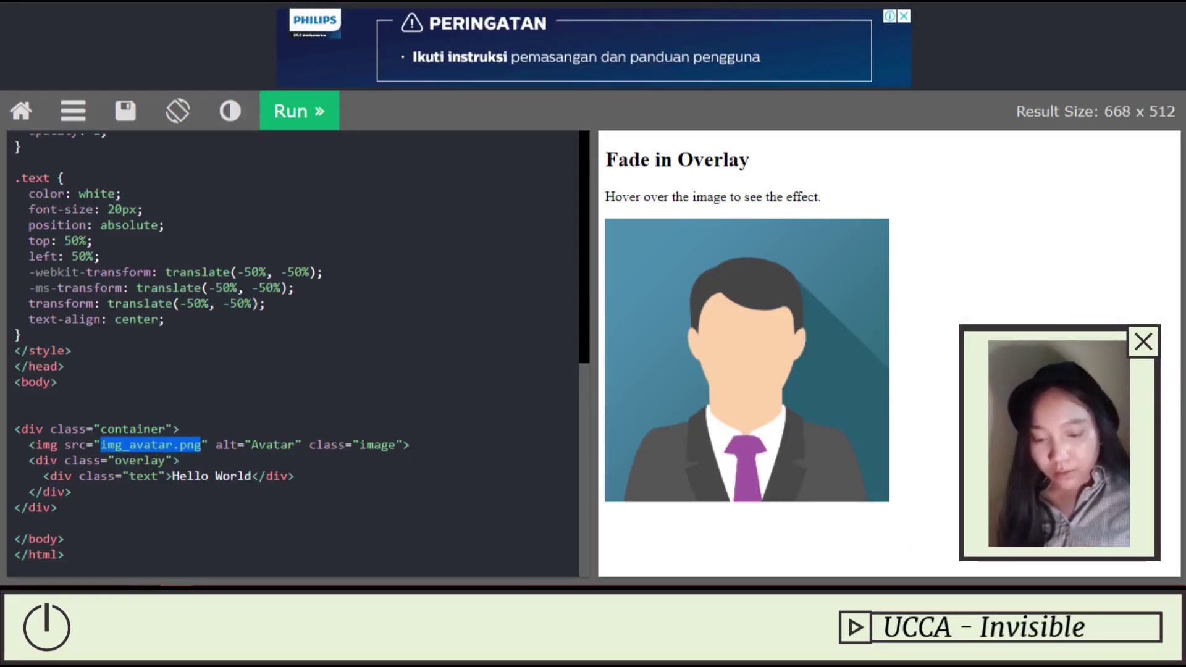
{"action": "key", "text": "ctrl+v"}
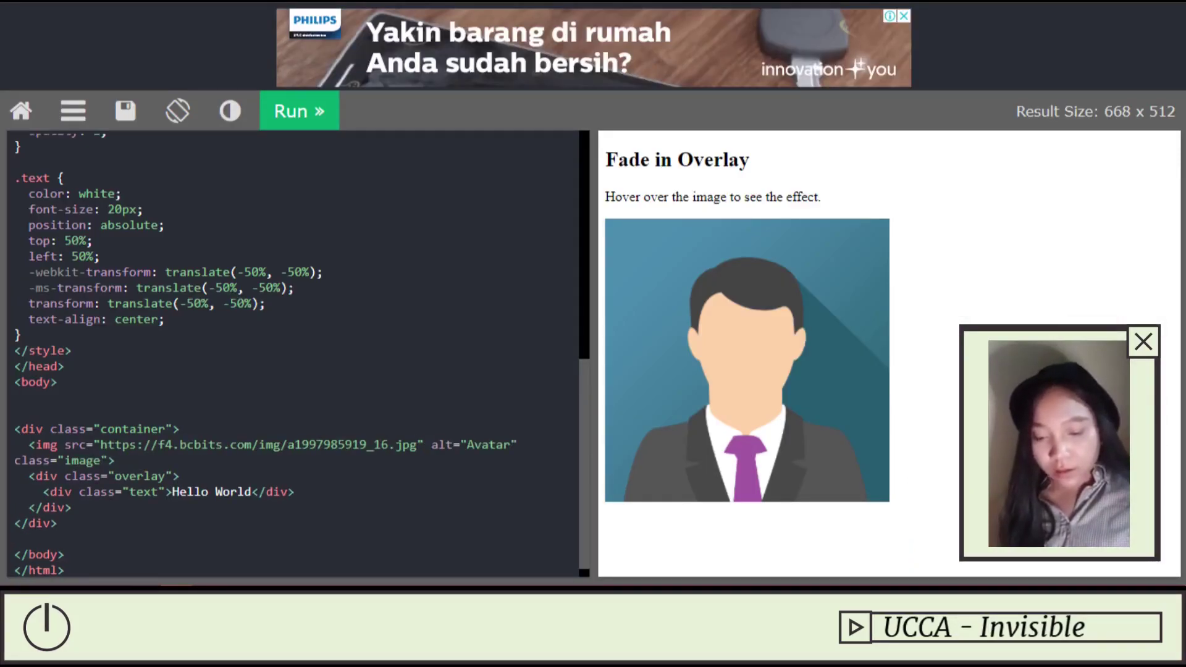
{"action": "scroll", "coordinate": [290, 352], "scroll_direction": "down", "scroll_amount": 1}
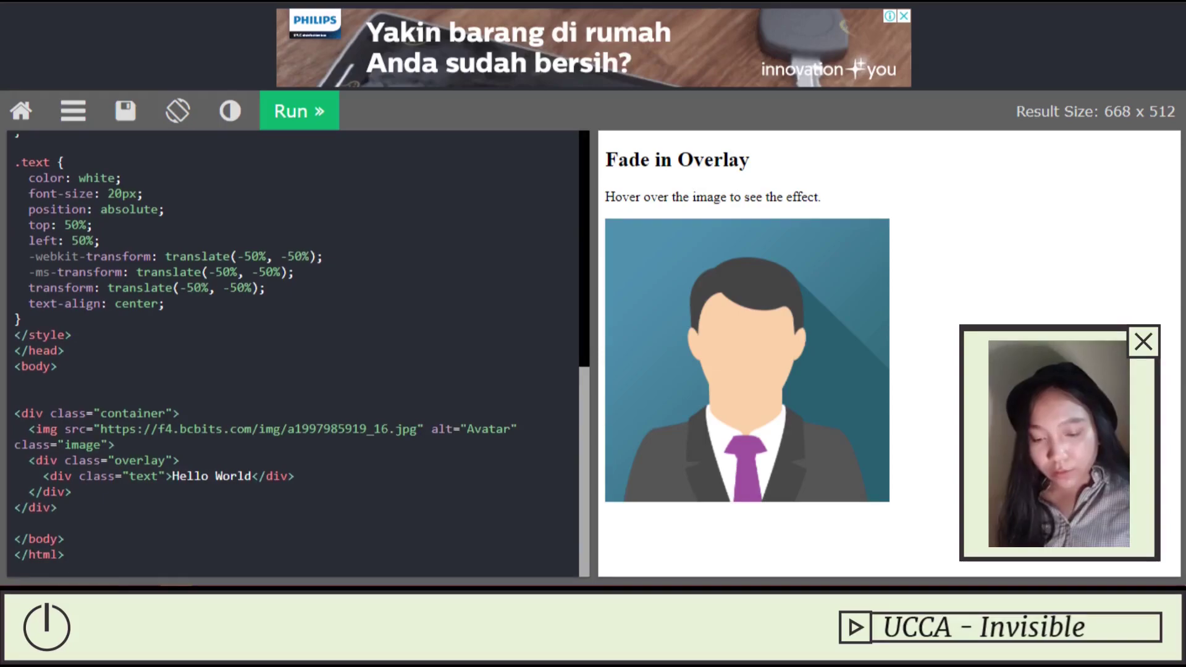
{"action": "left_click_drag", "start_coordinate": [172, 476], "coordinate": [252, 476]}
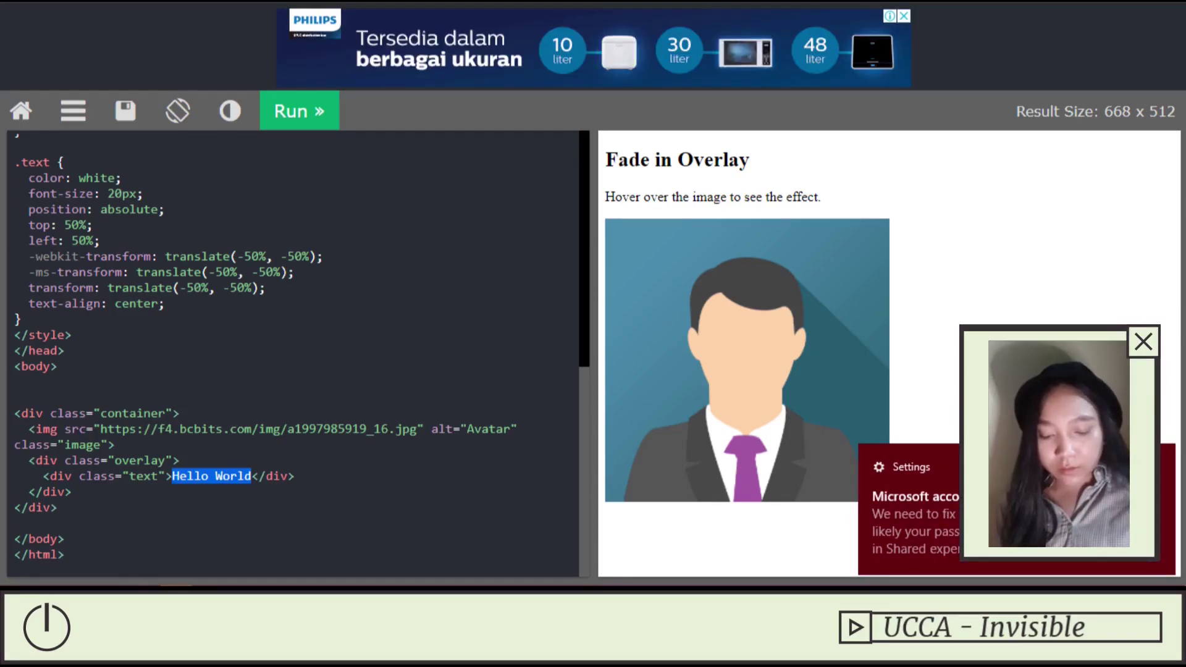
{"action": "type", "text": "Quantum "}
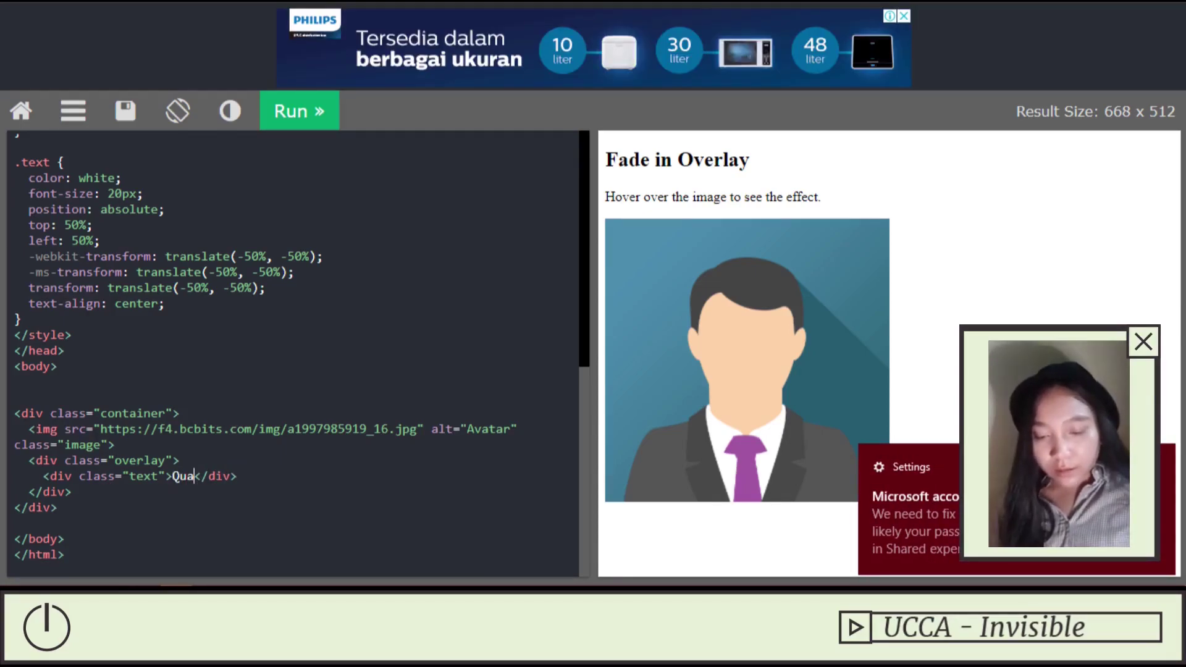
{"action": "type", "text": "Quantum Coupling"}
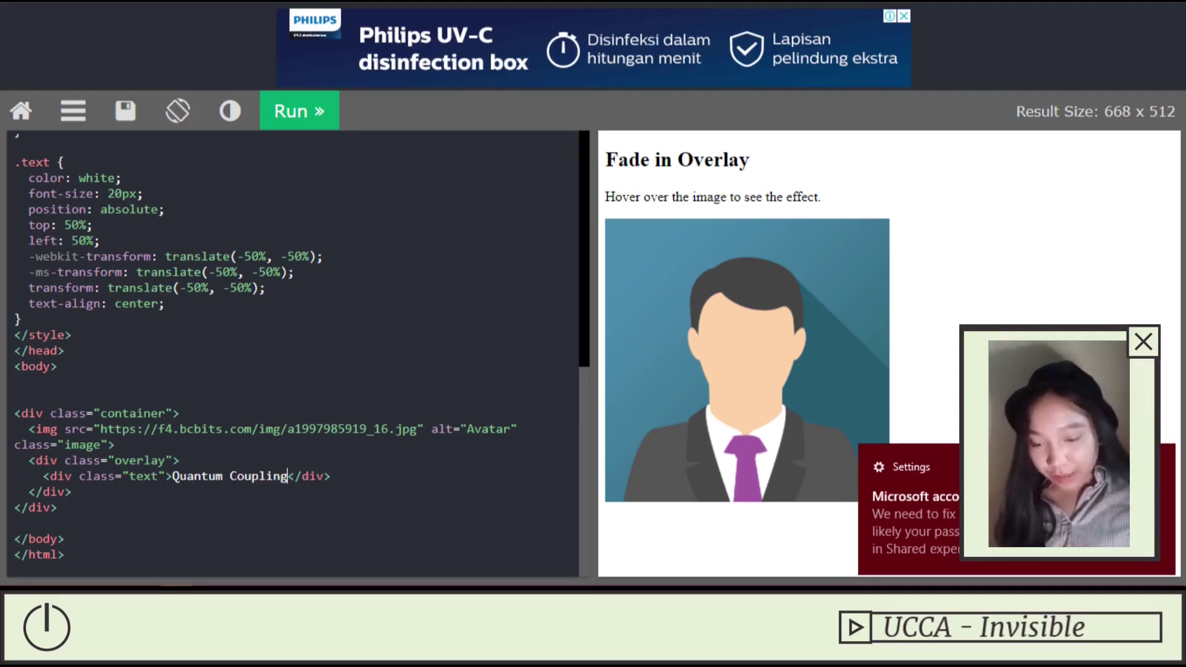
- Locate the overlay's background-color value in the code and check the Google Sites custom theme colour and the cover section's background style
{"action": "scroll", "coordinate": [296, 352], "scroll_direction": "up", "scroll_amount": 2}
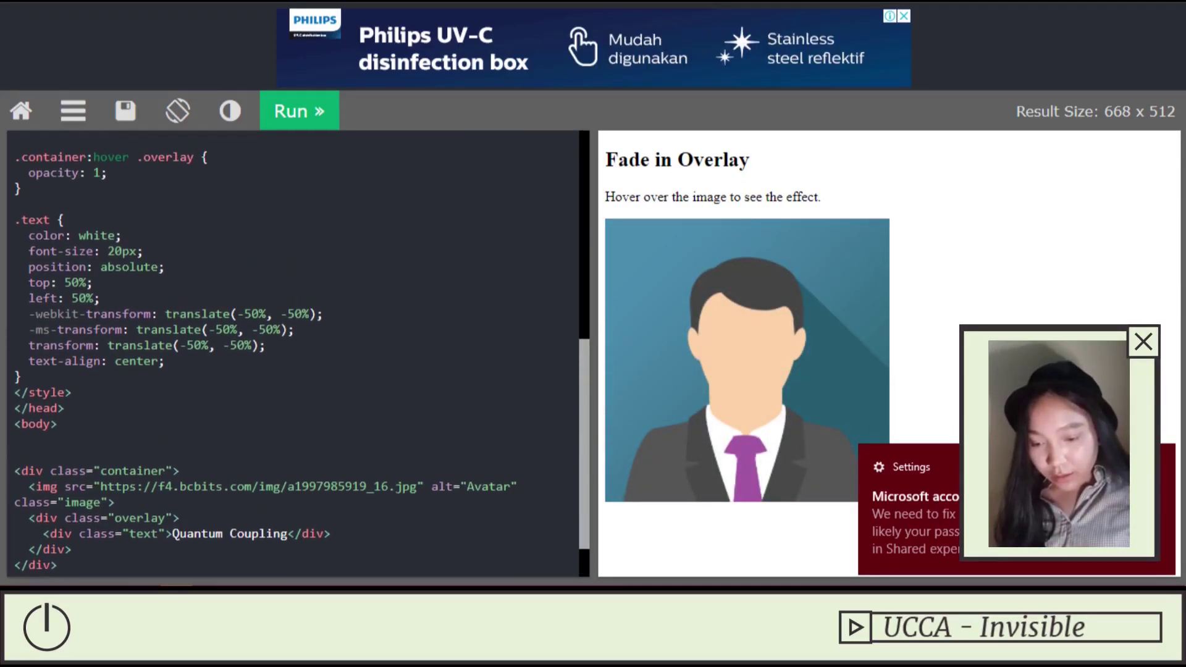
{"action": "scroll", "coordinate": [297, 355], "scroll_direction": "up", "scroll_amount": 4}
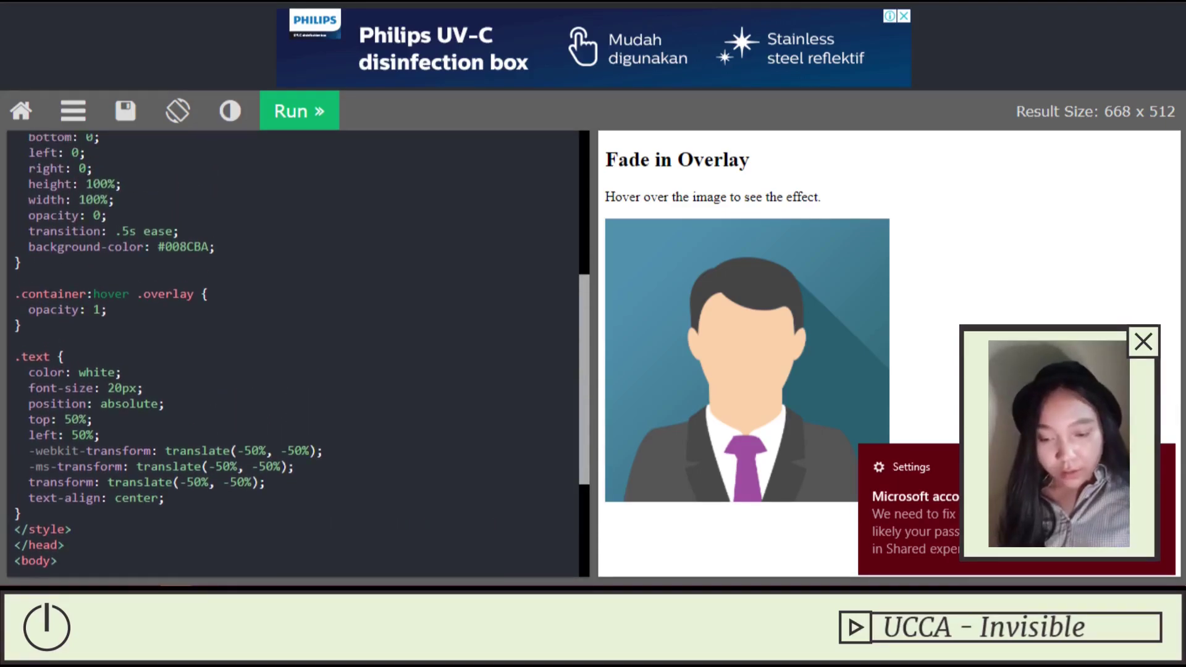
{"action": "scroll", "coordinate": [296, 355], "scroll_direction": "up", "scroll_amount": 3}
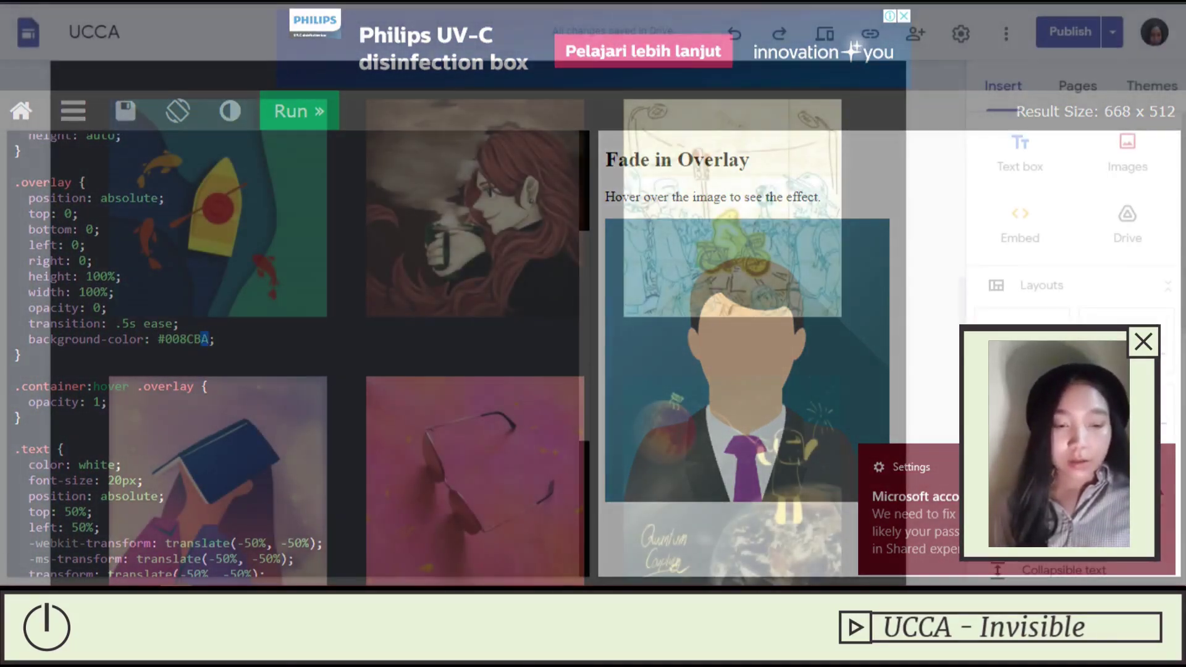
{"action": "double_click", "coordinate": [186, 340]}
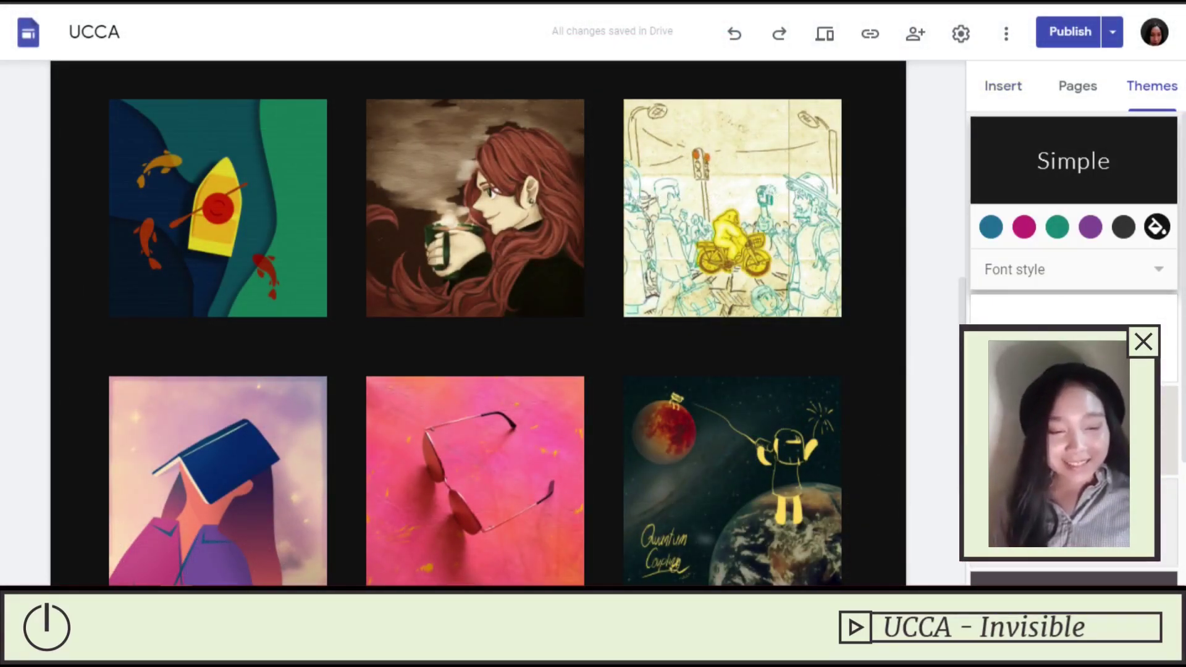
{"action": "left_click", "coordinate": [1157, 226]}
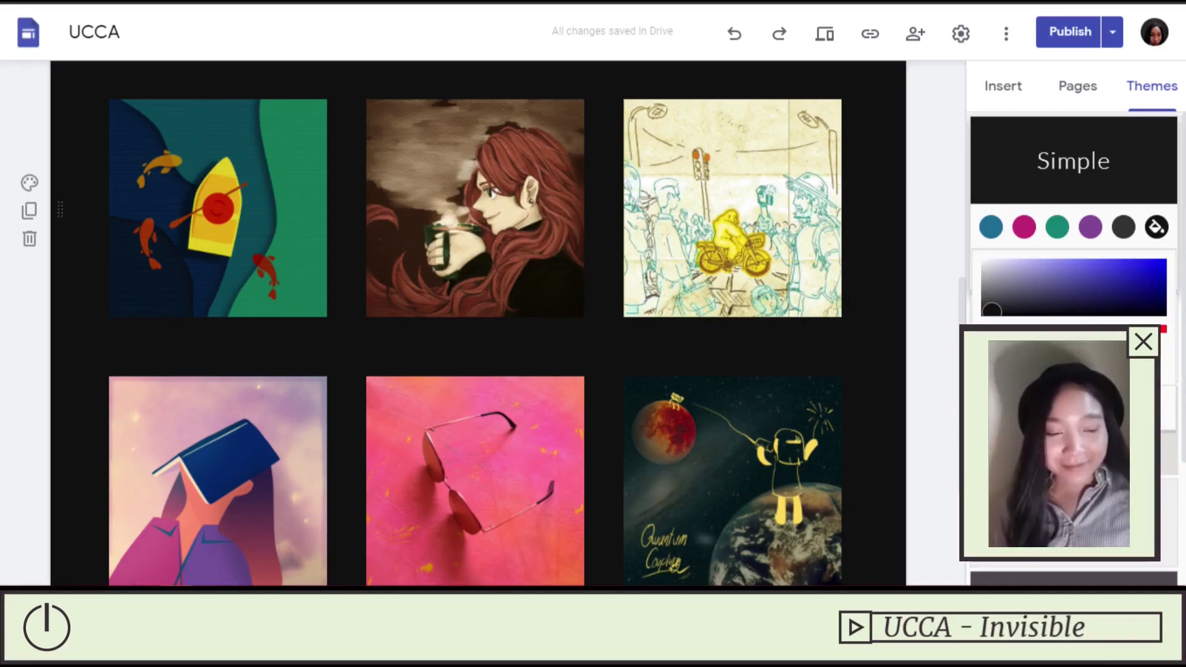
{"action": "left_click", "coordinate": [29, 182]}
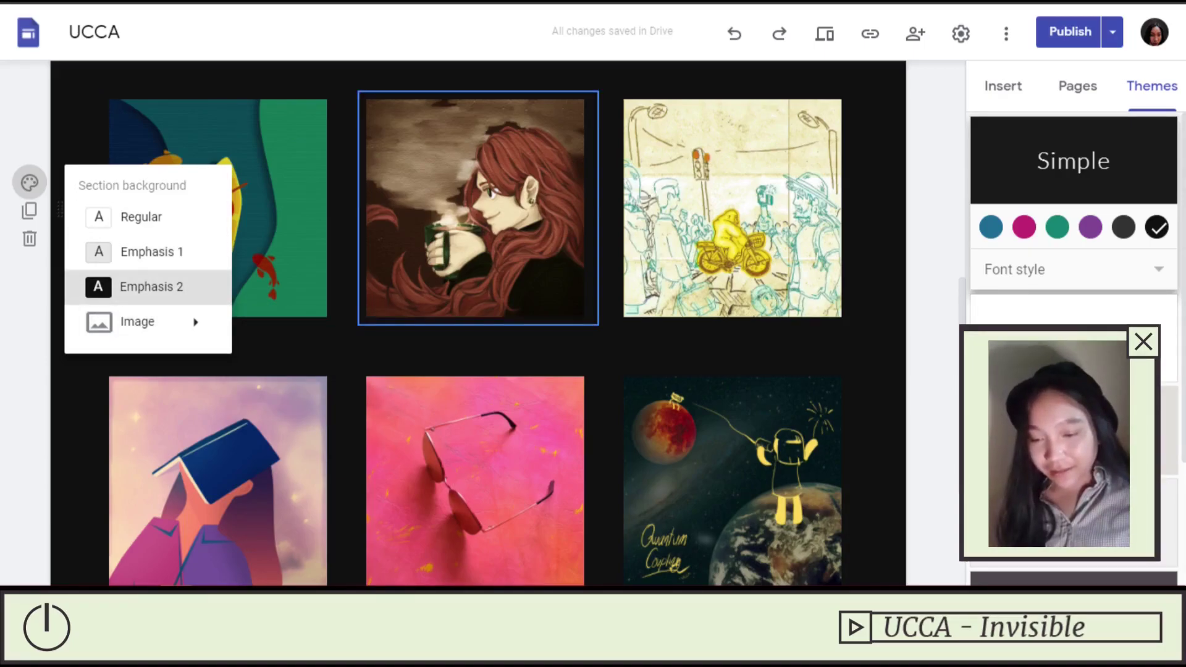
- Reuse the background colour from the Macchiato cover's embed code, setting the example's overlay to #101011, and preview the hover effect
{"action": "left_click", "coordinate": [475, 208]}
{"action": "left_click", "coordinate": [377, 65]}
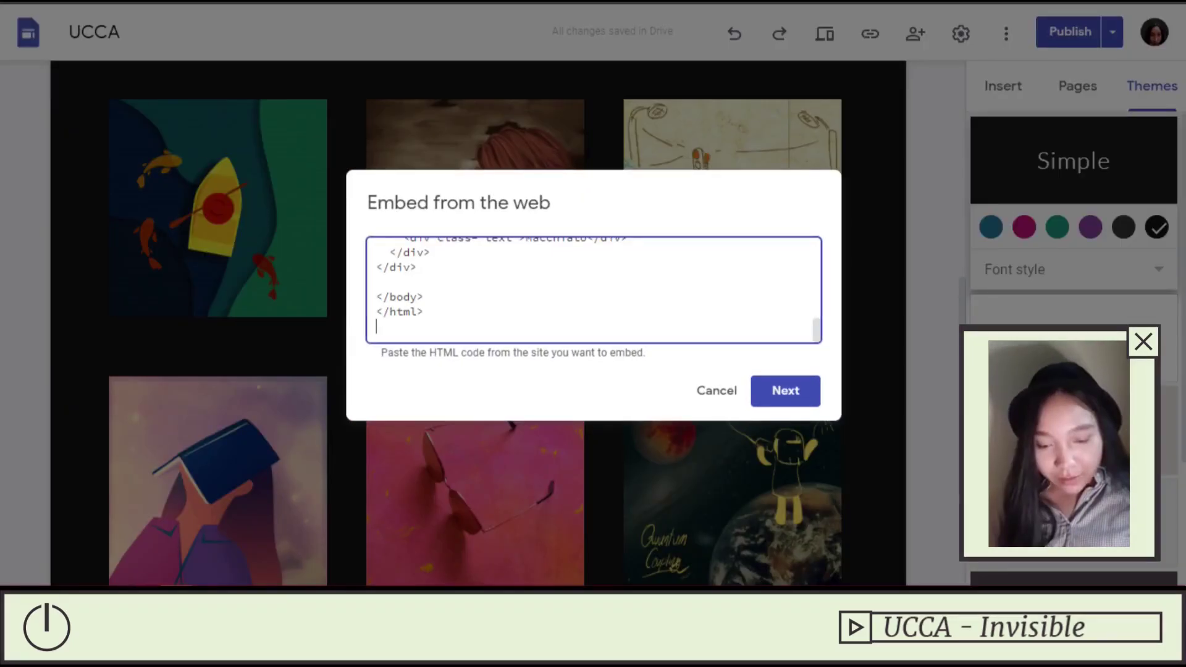
{"action": "scroll", "coordinate": [594, 289], "scroll_direction": "up", "scroll_amount": 8}
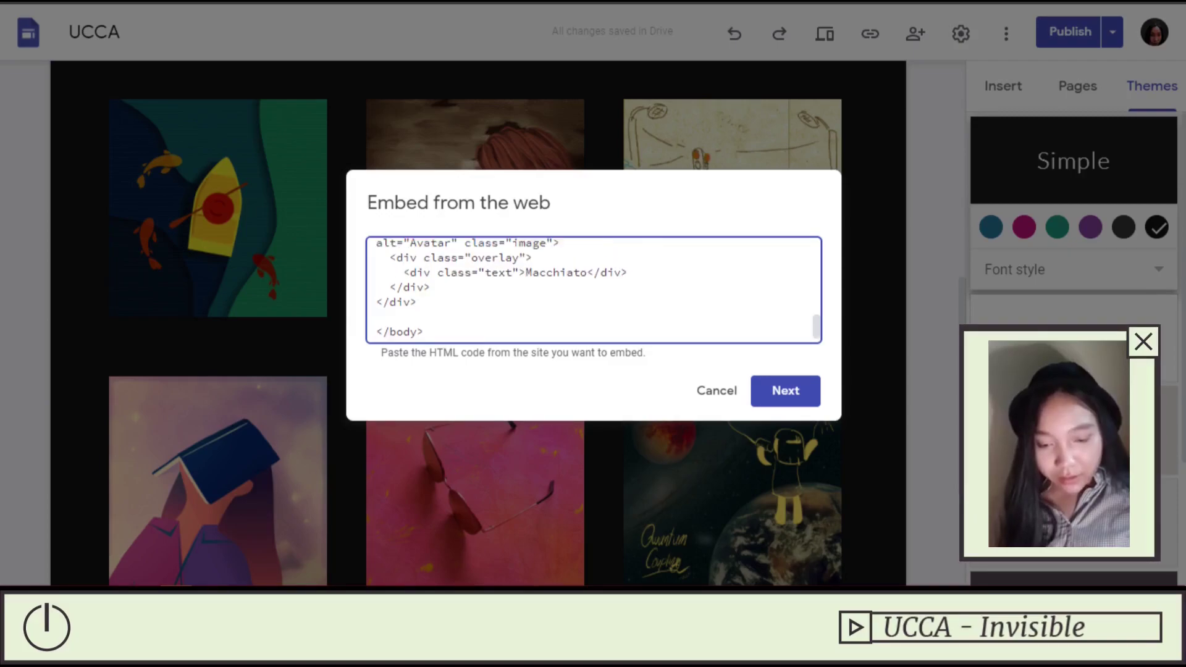
{"action": "scroll", "coordinate": [593, 289], "scroll_direction": "up", "scroll_amount": 4}
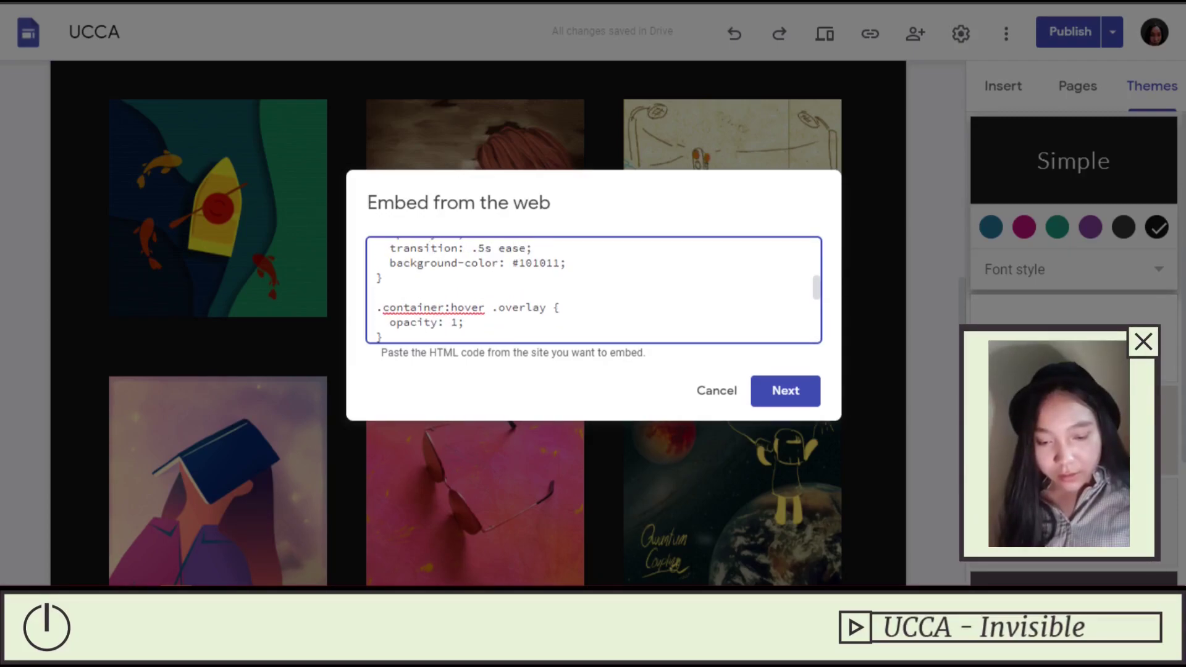
{"action": "left_click_drag", "start_coordinate": [519, 262], "coordinate": [560, 262]}
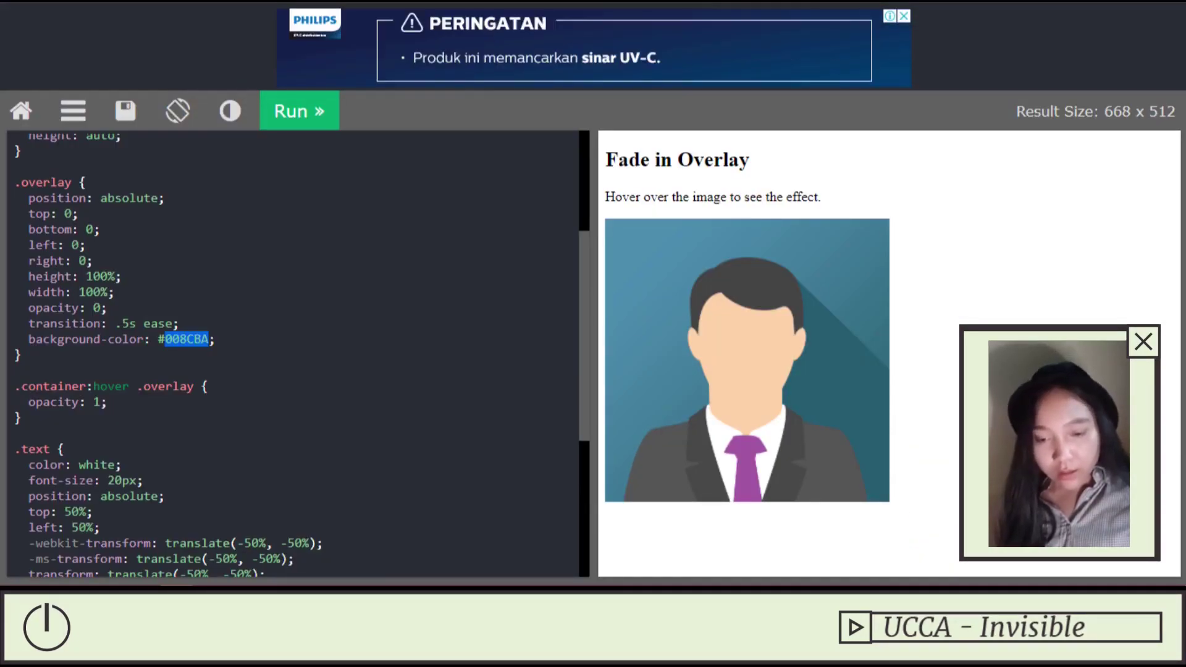
{"action": "type", "text": "101011"}
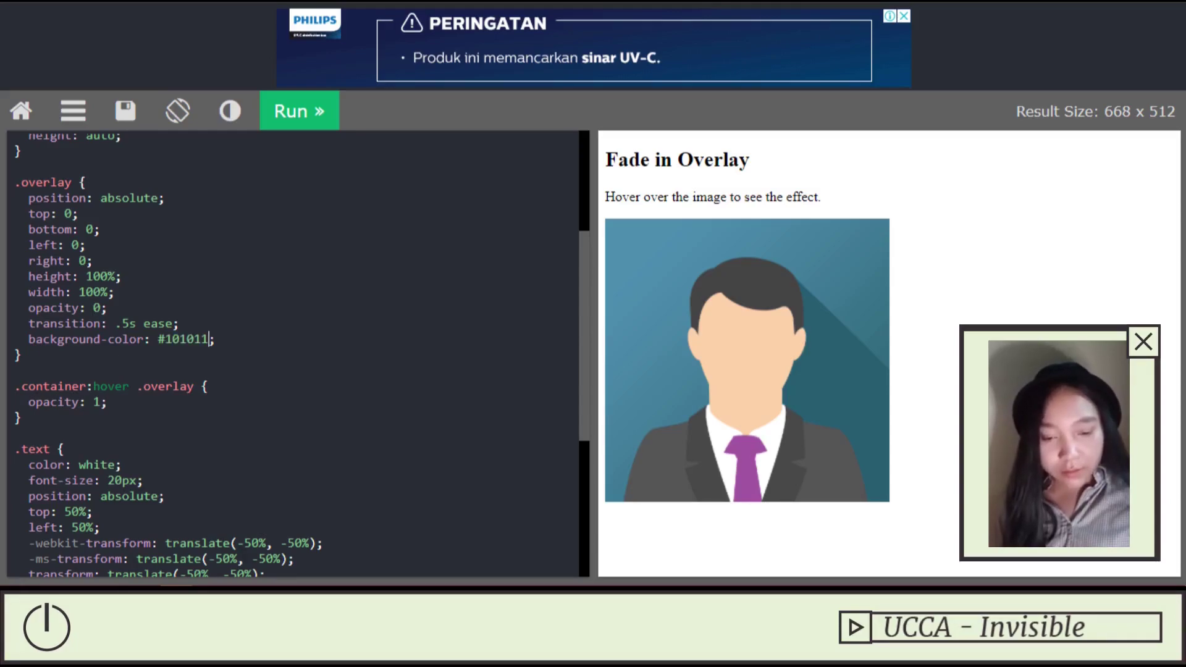
{"action": "left_click", "coordinate": [299, 111]}
{"action": "mouse_move", "coordinate": [806, 362]}
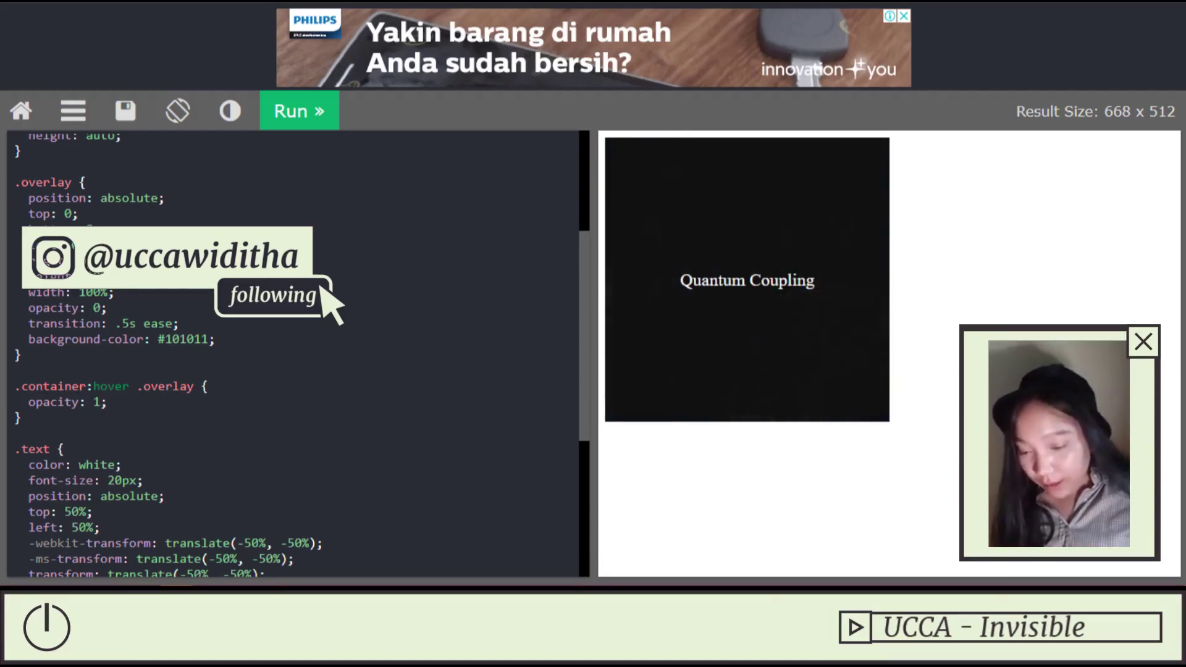
- Insert a copy of the opening part of the img tag, through alt="Avatar", on a new line directly under the container div
{"action": "scroll", "coordinate": [293, 352], "scroll_direction": "down", "scroll_amount": 5}
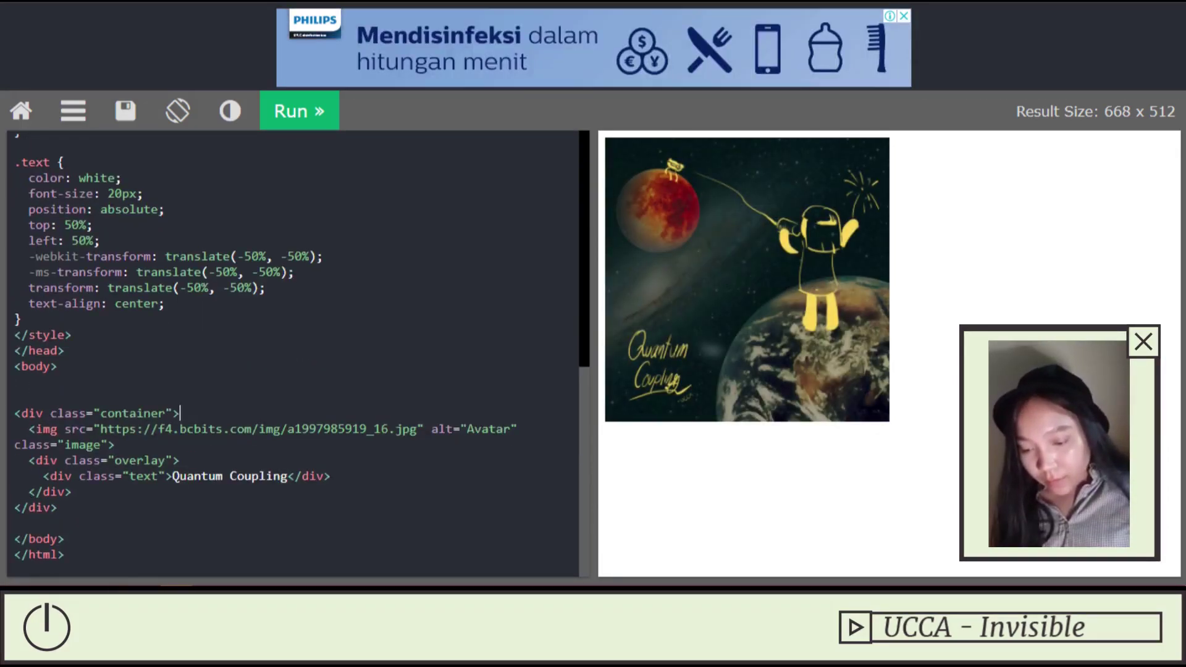
{"action": "key", "text": "Return"}
{"action": "key", "text": "Down"}
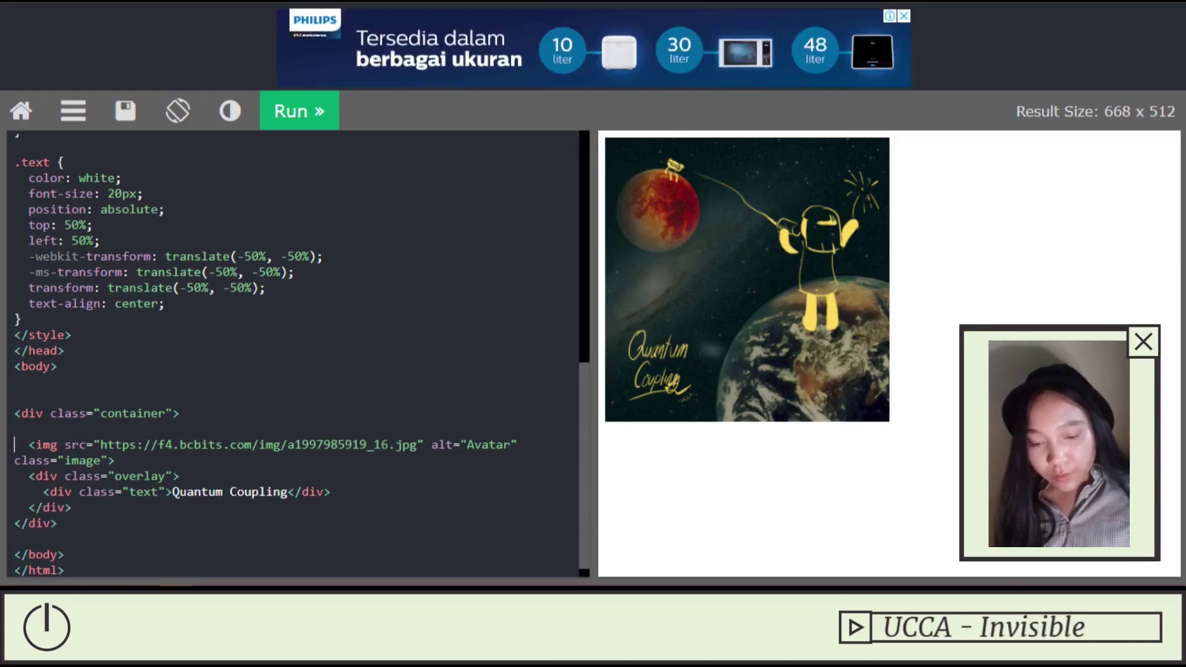
{"action": "key", "text": "Right"}
{"action": "key", "text": "Right"}
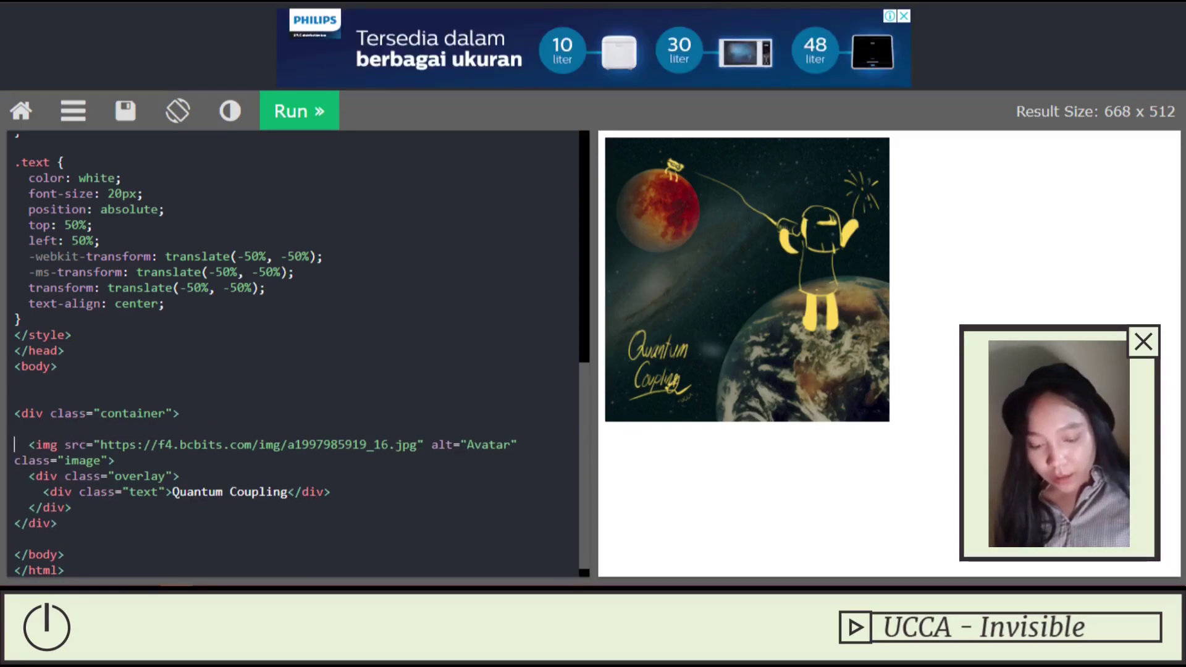
{"action": "key", "text": "shift+End"}
{"action": "key", "text": "ctrl+c"}
{"action": "key", "text": "Left"}
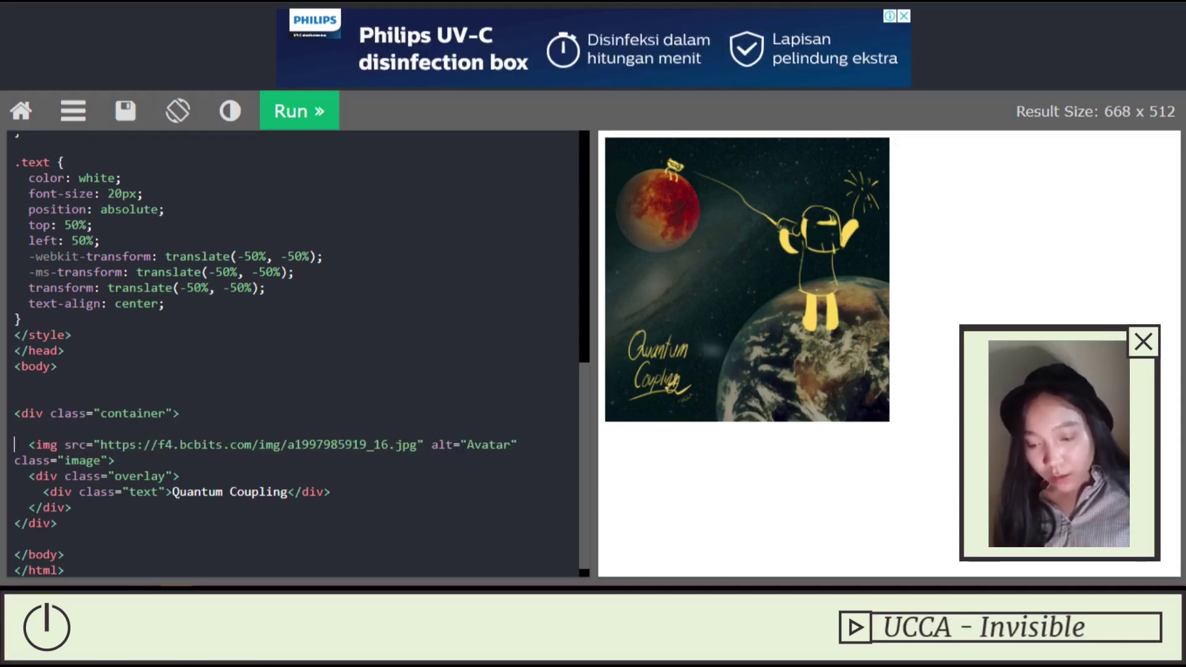
{"action": "key", "text": "Up"}
{"action": "key", "text": "ctrl+v"}
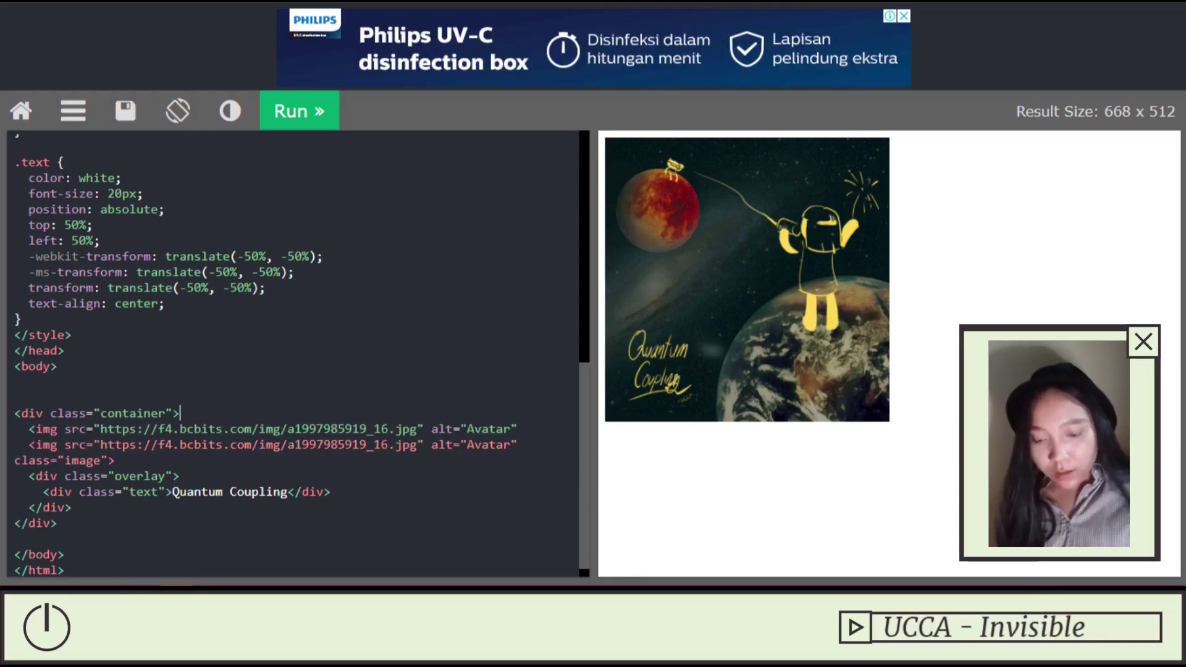
- Change the copied tag's "img src" to "a href" and clear the image address between its quotation marks
{"action": "key", "text": "shift+Right"}
{"action": "key", "text": "shift+Right"}
{"action": "key", "text": "shift+Right"}
{"action": "key", "text": "shift+Right"}
{"action": "key", "text": "shift+Right"}
{"action": "key", "text": "shift+Right"}
{"action": "key", "text": "shift+Right"}
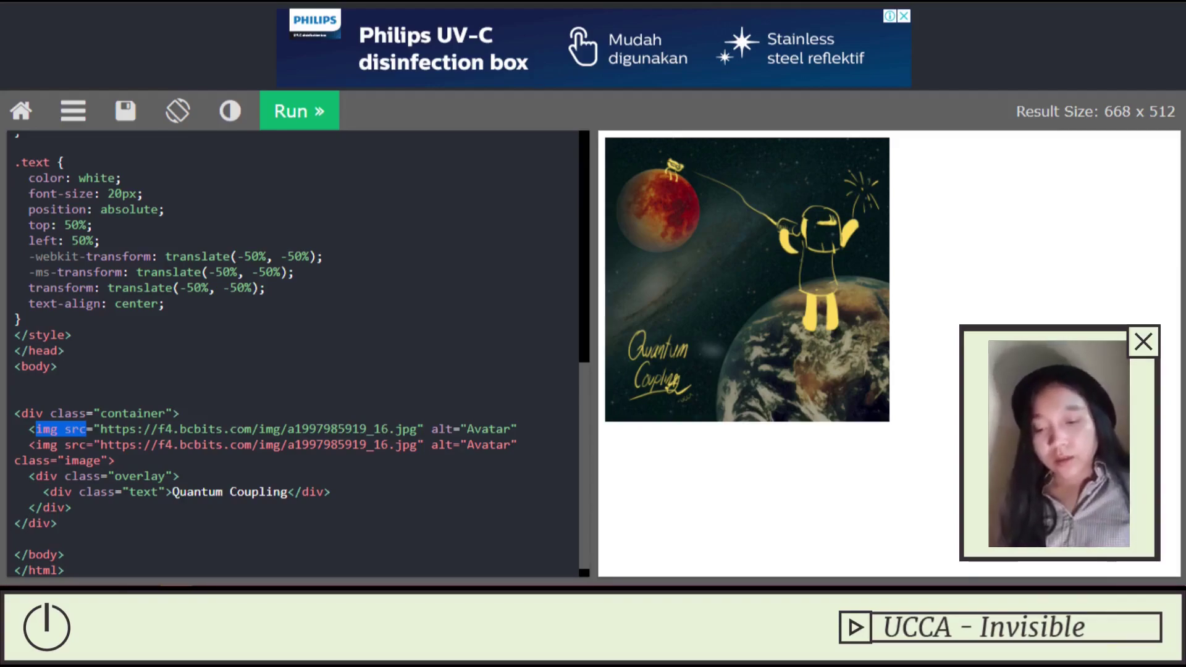
{"action": "type", "text": "a href"}
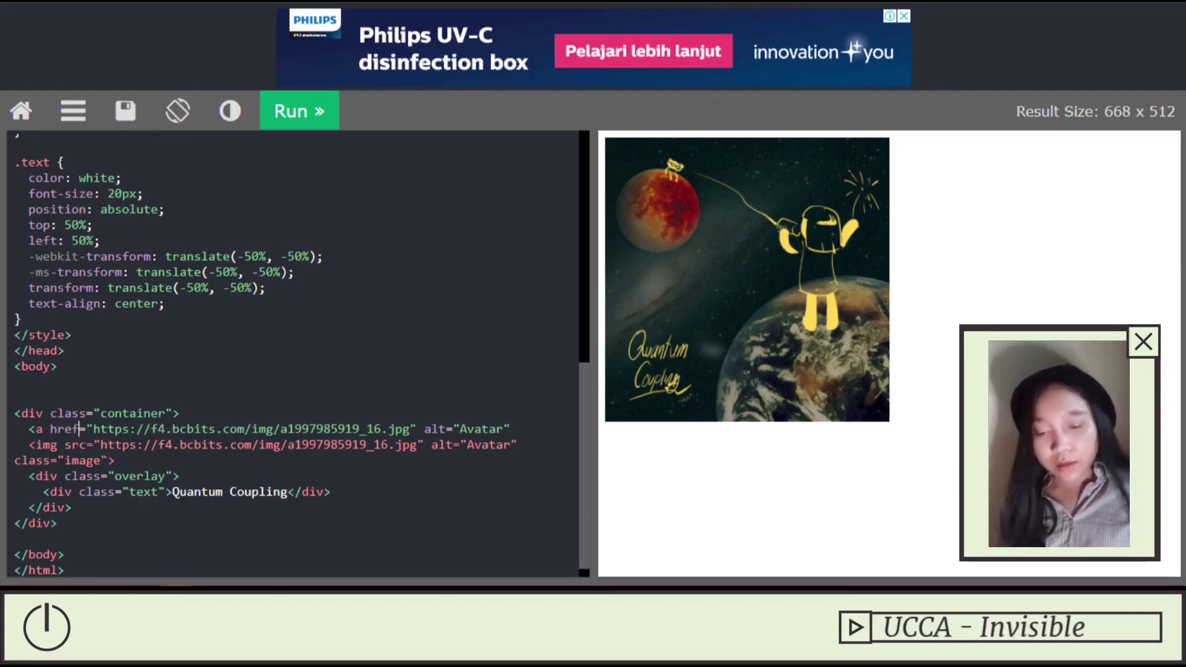
{"action": "key", "text": "shift+Right"}
{"action": "key", "text": "shift+Right"}
{"action": "key", "text": "shift+Right"}
{"action": "key", "text": "shift+Right"}
{"action": "key", "text": "shift+Right"}
{"action": "key", "text": "shift+Right"}
{"action": "key", "text": "shift+Right"}
{"action": "key", "text": "shift+Right"}
{"action": "key", "text": "shift+Right"}
{"action": "key", "text": "shift+Right"}
{"action": "key", "text": "shift+Right"}
{"action": "key", "text": "shift+Right"}
{"action": "key", "text": "shift+Right"}
{"action": "key", "text": "shift+Right"}
{"action": "key", "text": "shift+Right"}
{"action": "key", "text": "shift+Right"}
{"action": "key", "text": "shift+Right"}
{"action": "key", "text": "shift+Right"}
{"action": "key", "text": "shift+Right"}
{"action": "key", "text": "shift+Right"}
{"action": "key", "text": "shift+Right"}
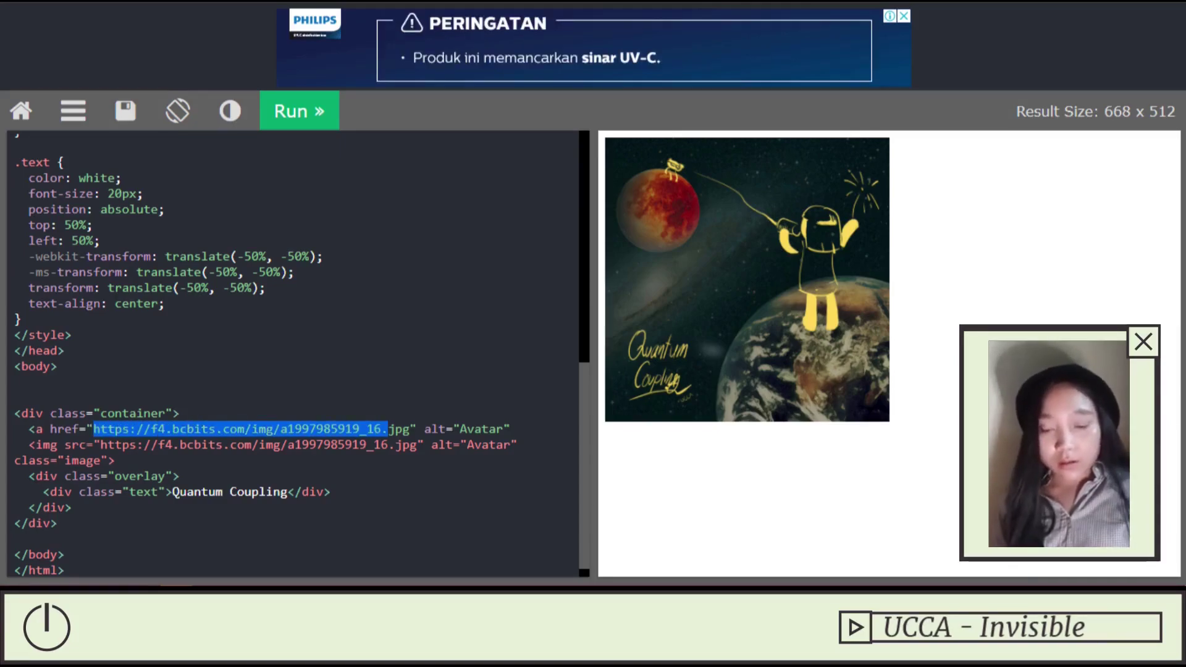
{"action": "key", "text": "shift+Right"}
{"action": "key", "text": "BackSpace"}
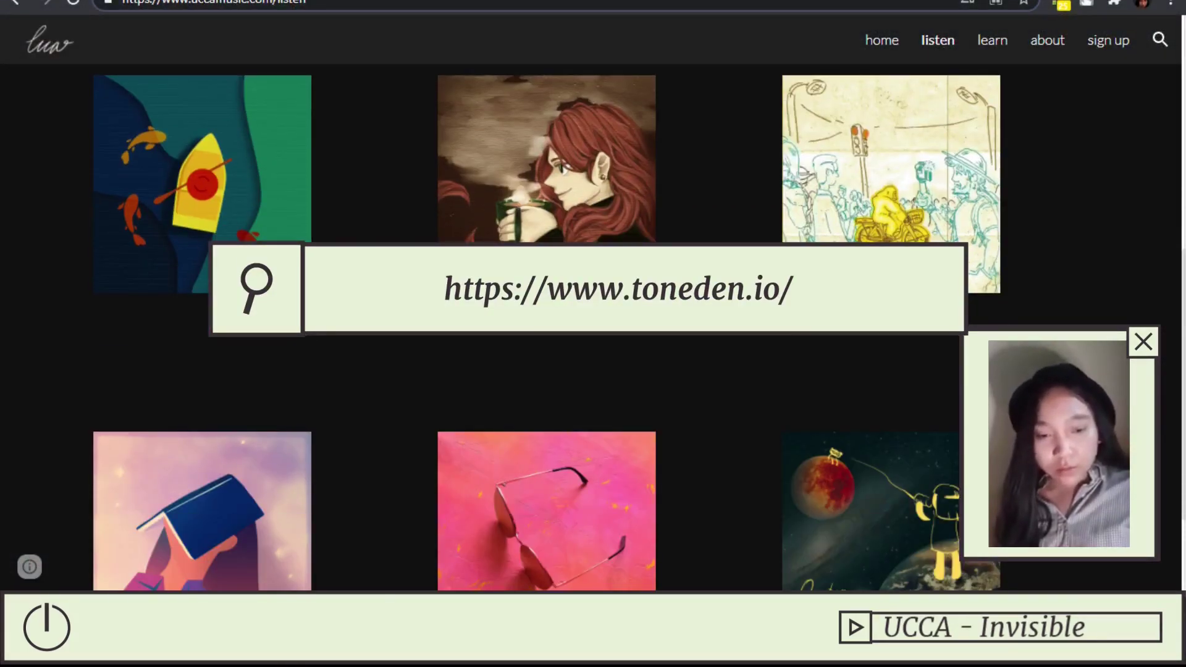
{"action": "scroll", "coordinate": [593, 327], "scroll_direction": "down", "scroll_amount": 3}
{"action": "left_click", "coordinate": [890, 379]}
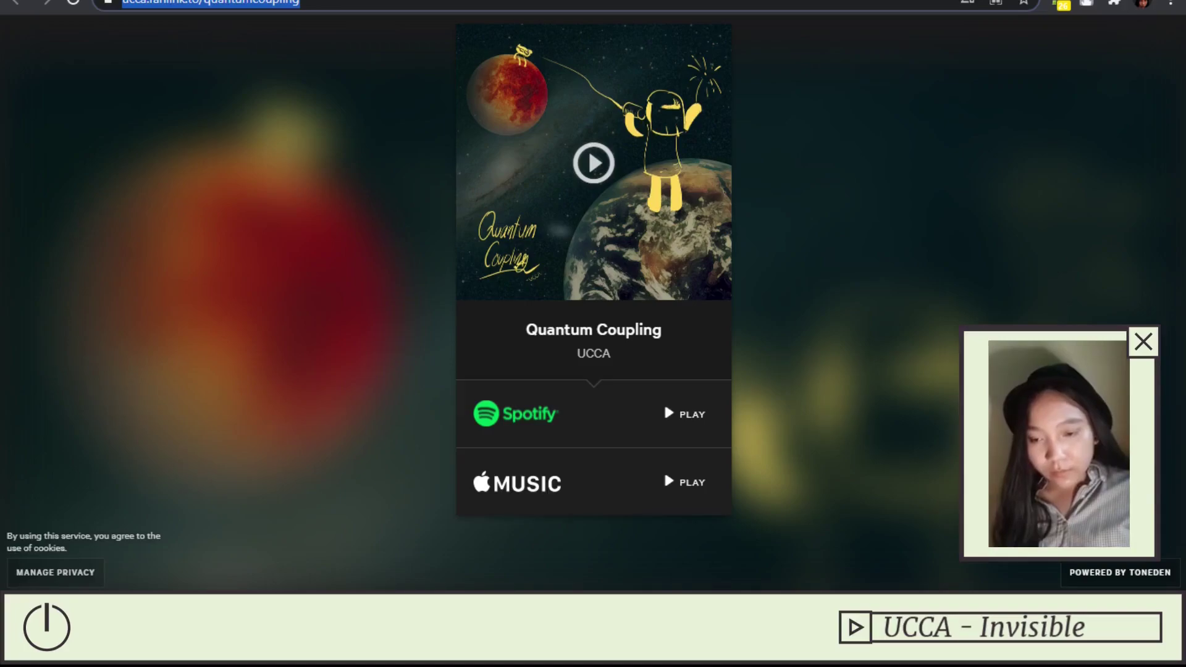
{"action": "key", "text": "ctrl+Tab"}
{"action": "left_click", "coordinate": [94, 423]}
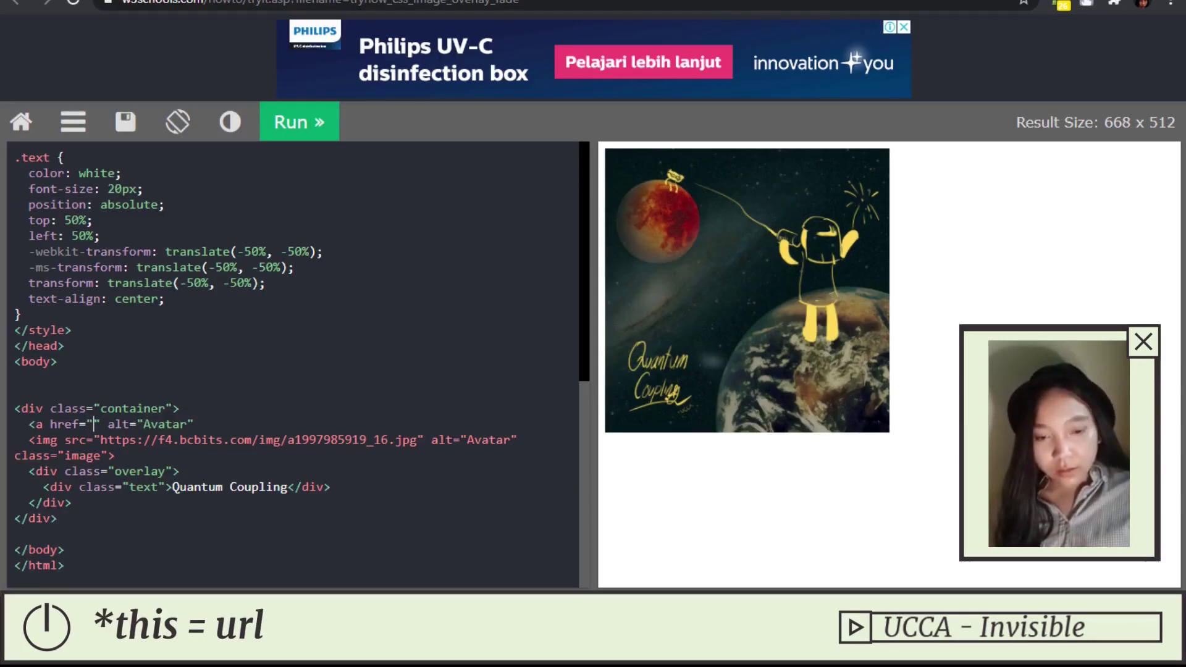
{"action": "type", "text": "https://ucca.fanlink.to/quantumcoupling"}
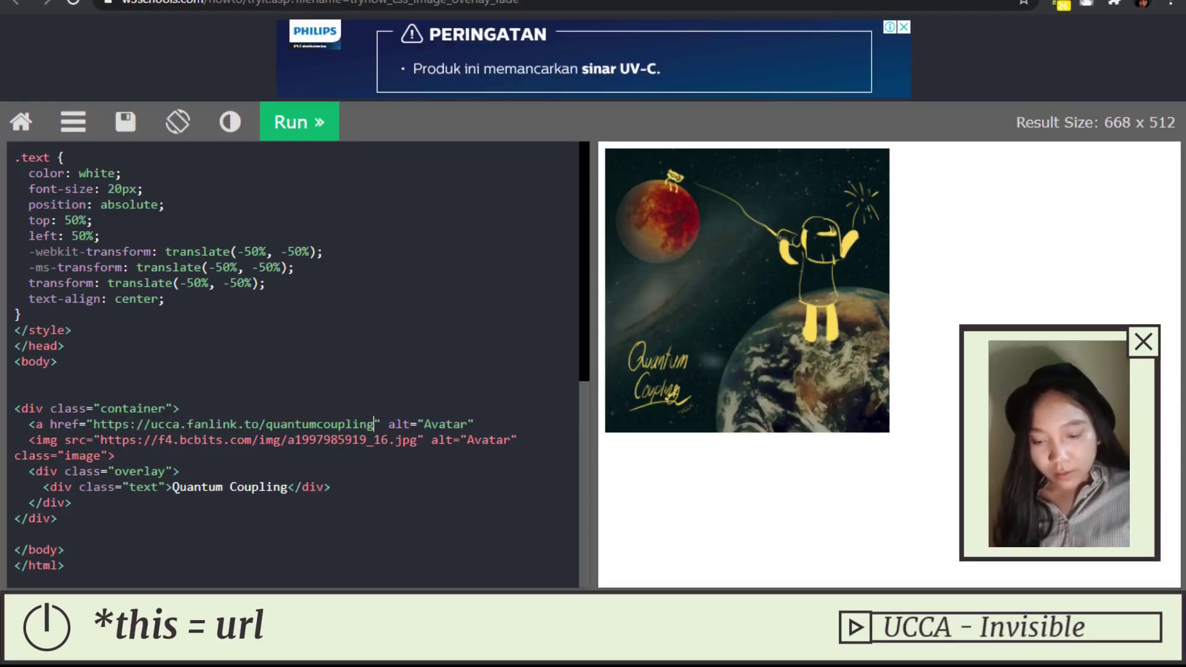
- Run the code and check the link markup against the existing cover's embed code in Google Sites
{"action": "left_click", "coordinate": [299, 122]}
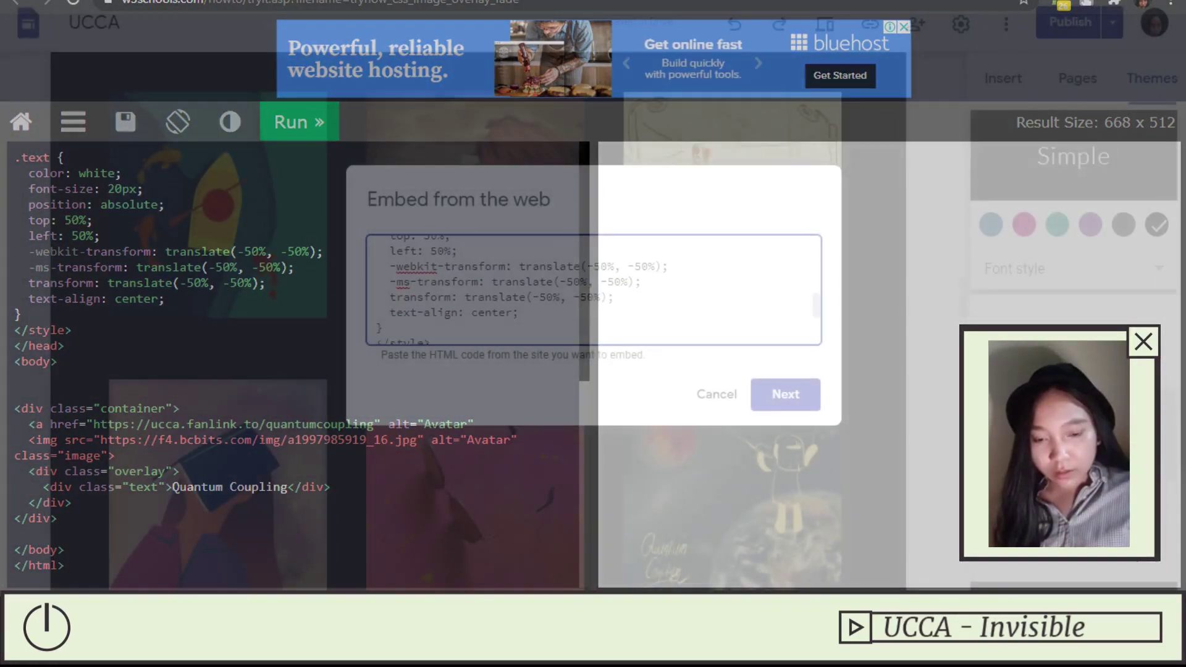
{"action": "scroll", "coordinate": [593, 289], "scroll_direction": "down", "scroll_amount": 3}
{"action": "scroll", "coordinate": [593, 289], "scroll_direction": "up", "scroll_amount": 1}
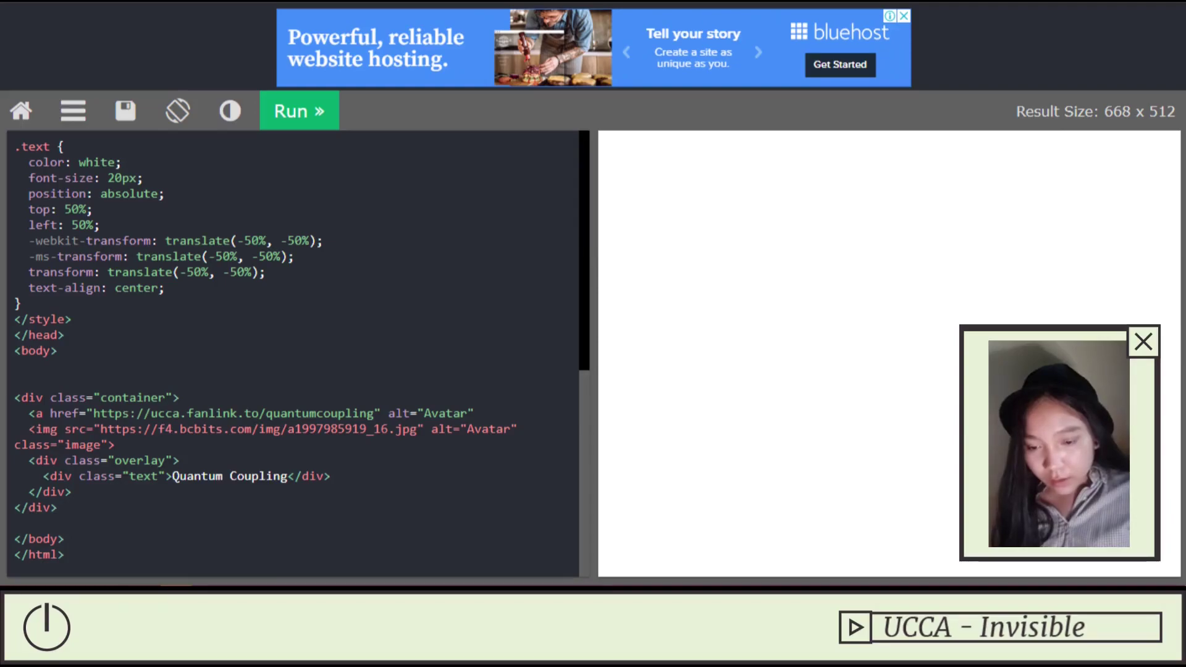
- Replace the alt="Avatar" attribute in the link tag with a closing ">" and run the code again
{"action": "left_click_drag", "start_coordinate": [481, 413], "coordinate": [381, 413]}
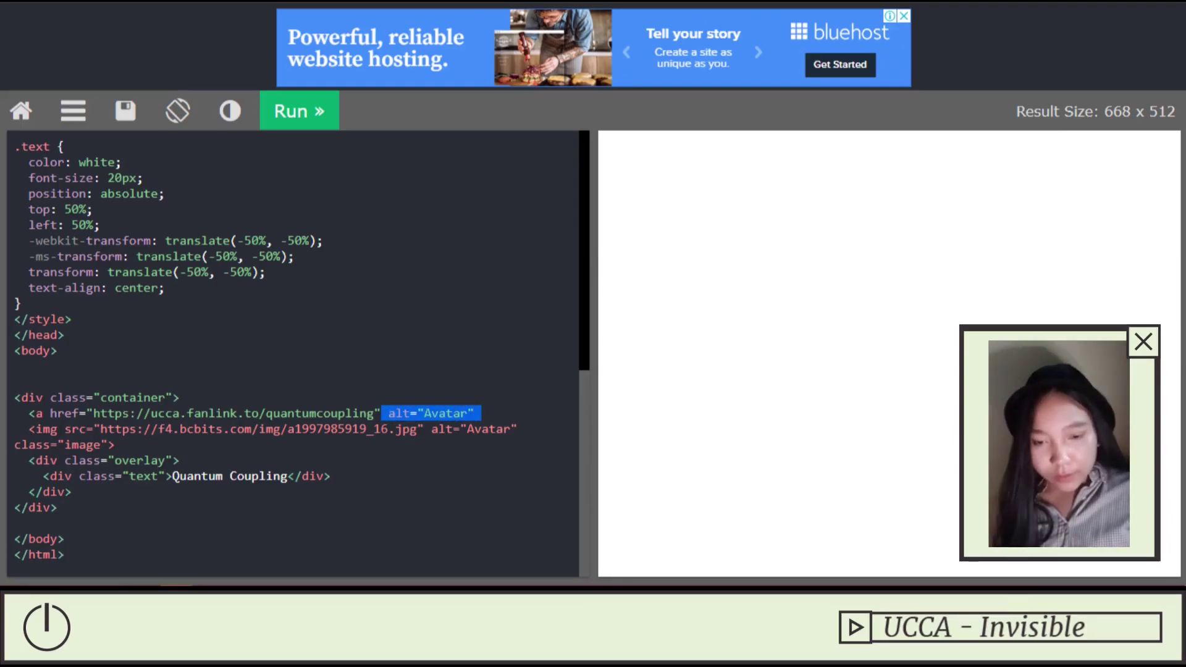
{"action": "type", "text": ">"}
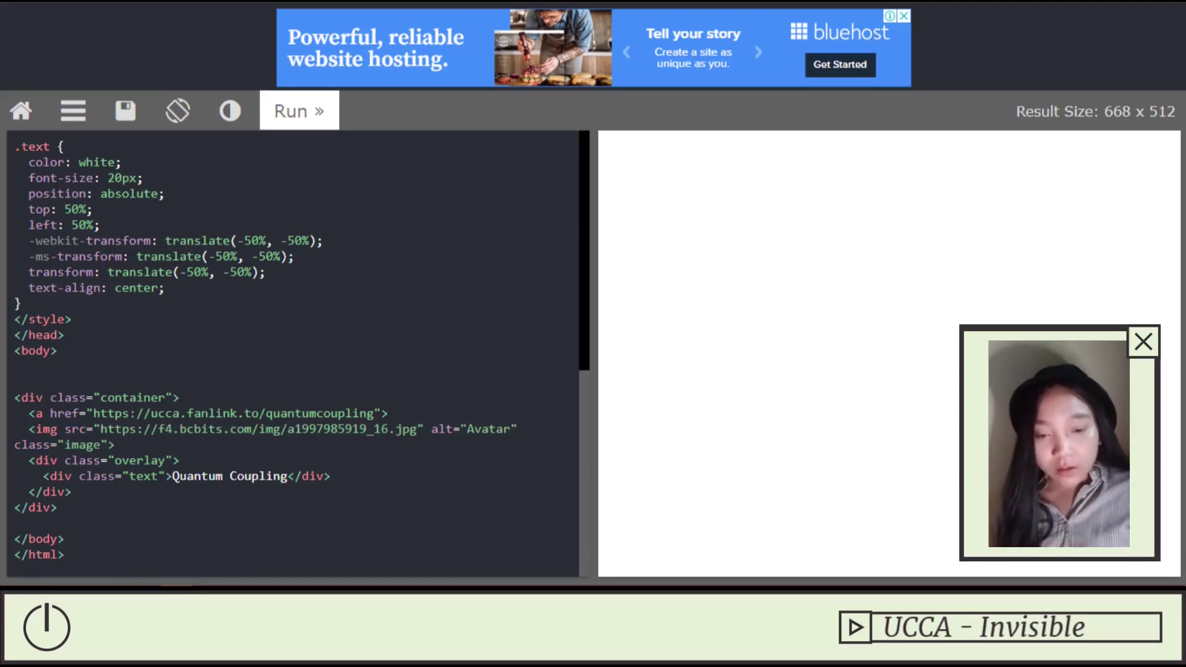
{"action": "left_click", "coordinate": [299, 110]}
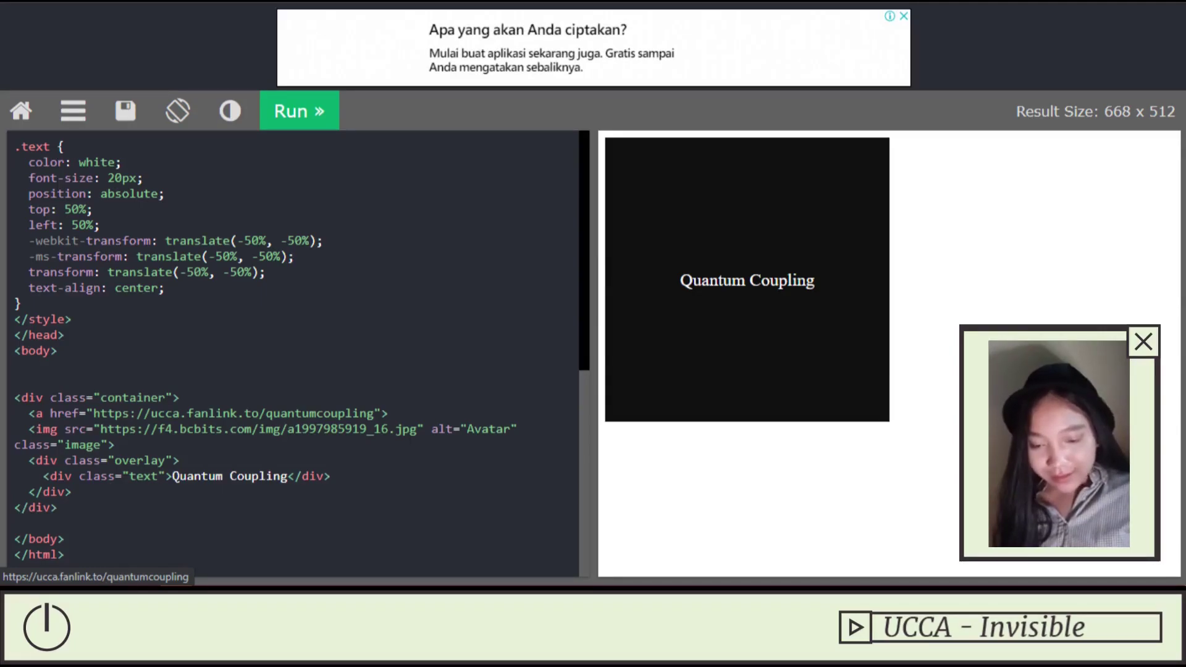
- Test the Quantum Coupling cover's link in the code result and look through the song page it opens
{"action": "left_click", "coordinate": [748, 280]}
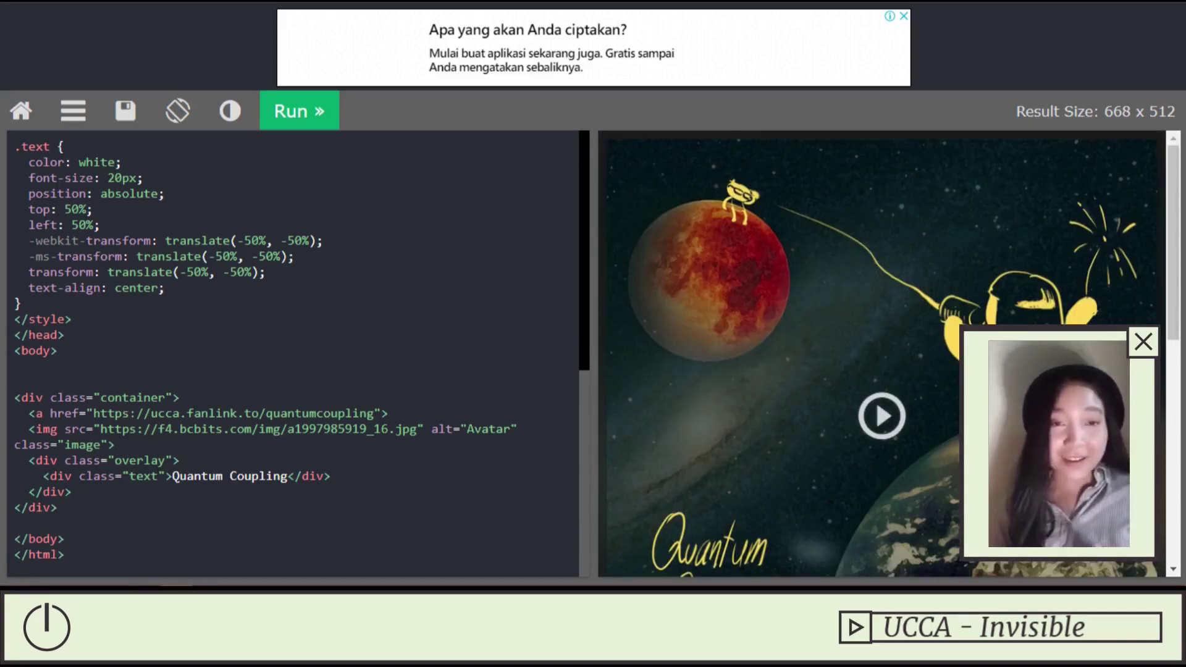
{"action": "scroll", "coordinate": [882, 353], "scroll_direction": "down", "scroll_amount": 8}
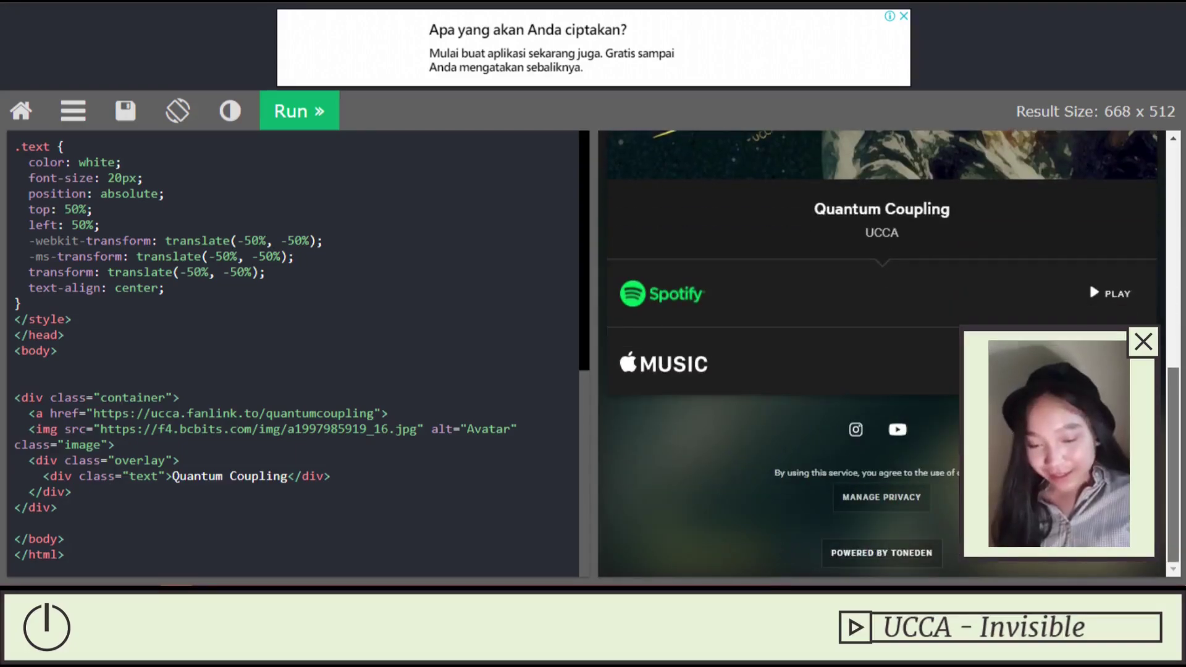
{"action": "scroll", "coordinate": [882, 354], "scroll_direction": "up", "scroll_amount": 8}
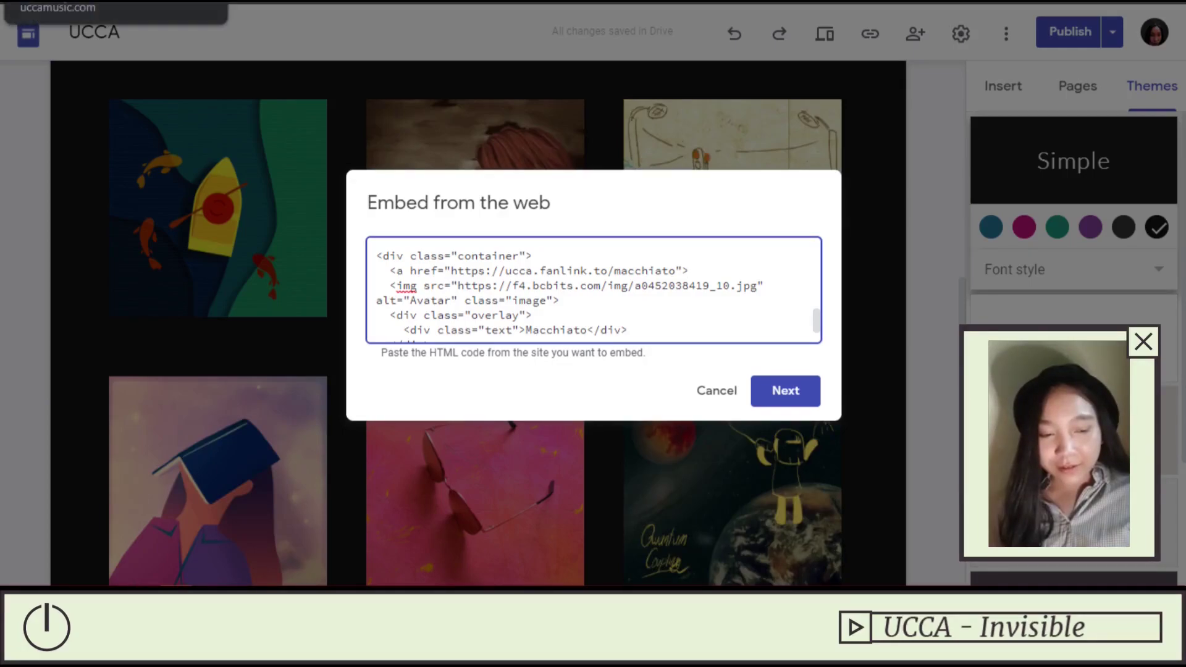
- Close the cover's embed code without changes and check the site's connected custom domains in the settings
{"action": "key", "text": "Escape"}
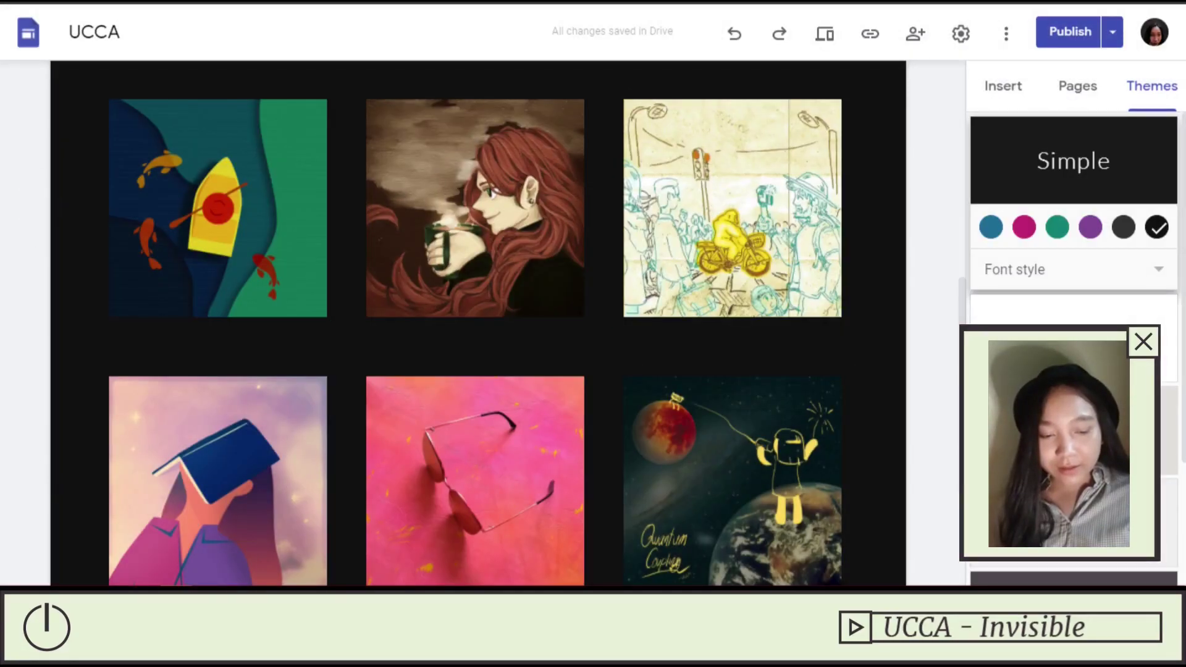
{"action": "left_click", "coordinate": [961, 33]}
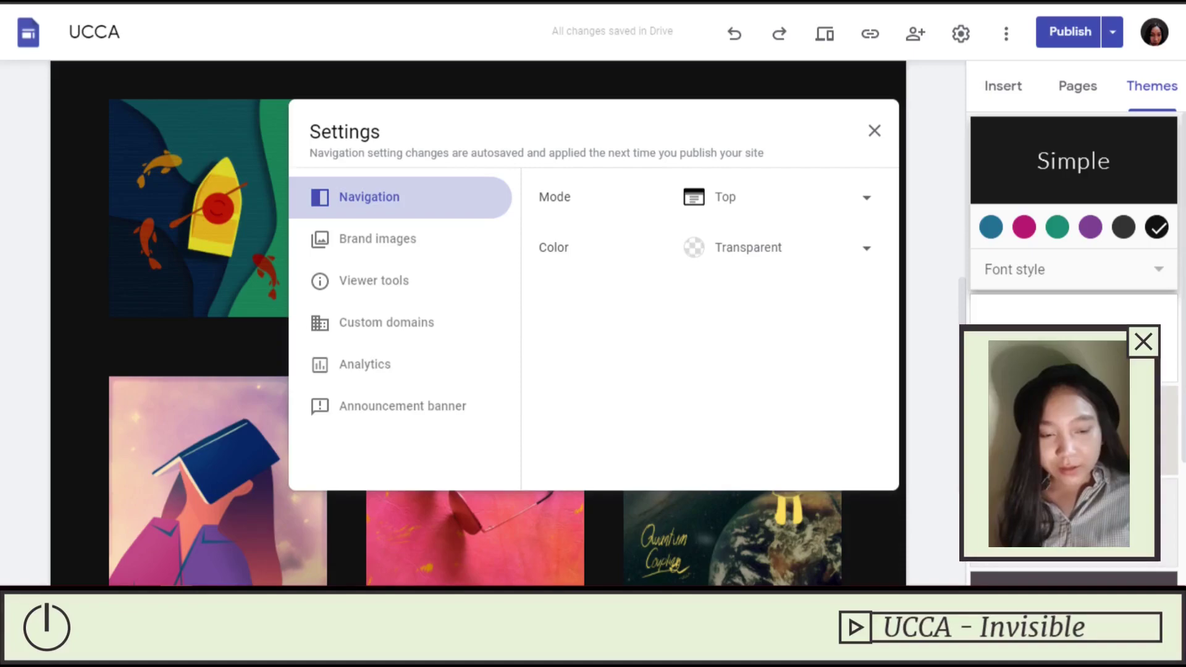
{"action": "left_click", "coordinate": [386, 322]}
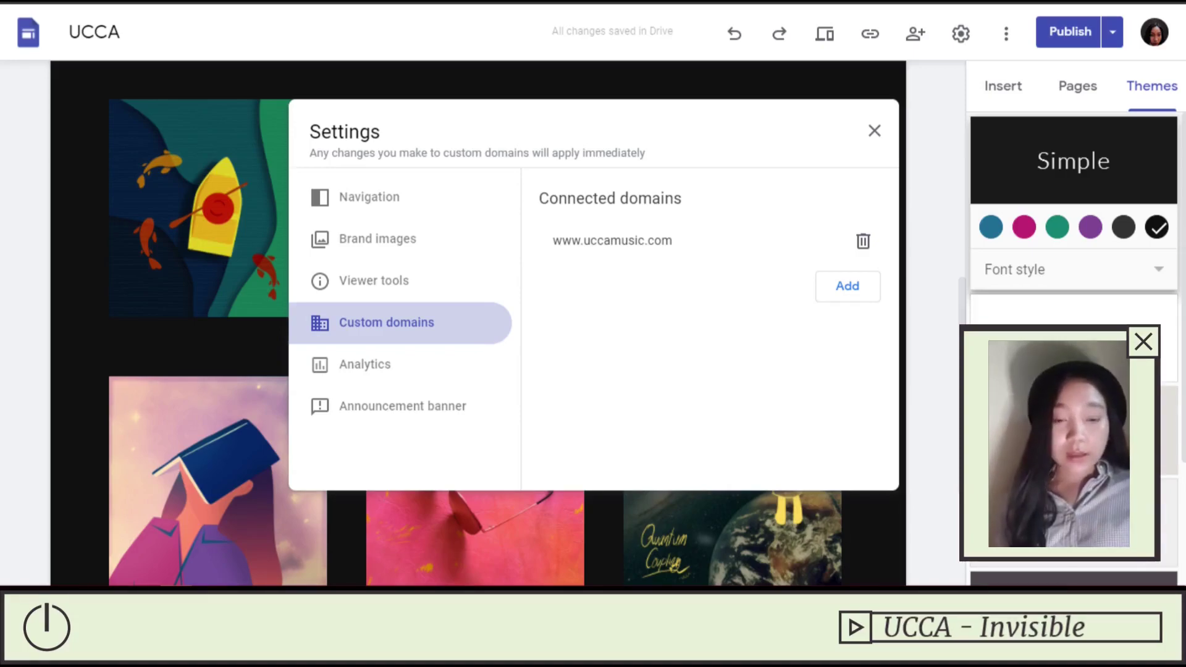
{"action": "left_click", "coordinate": [874, 131]}
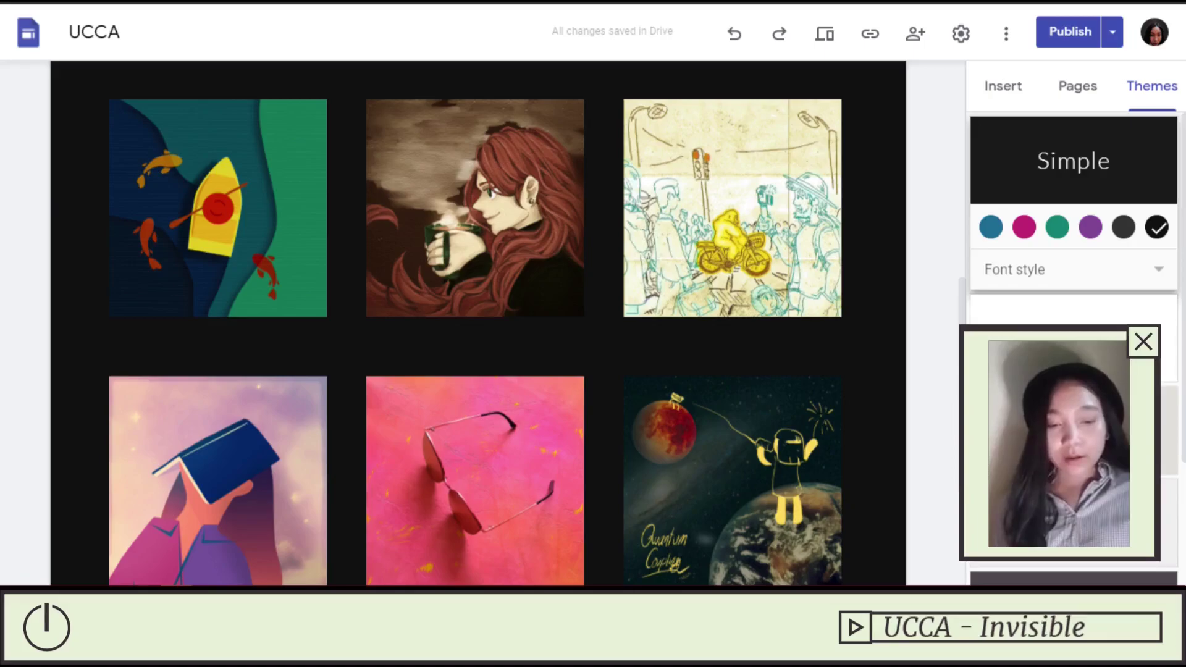
- Review the published UCCA listen page from the song covers up to its header banner
{"action": "scroll", "coordinate": [478, 321], "scroll_direction": "up", "scroll_amount": 6}
{"action": "scroll", "coordinate": [478, 321], "scroll_direction": "up", "scroll_amount": 3}
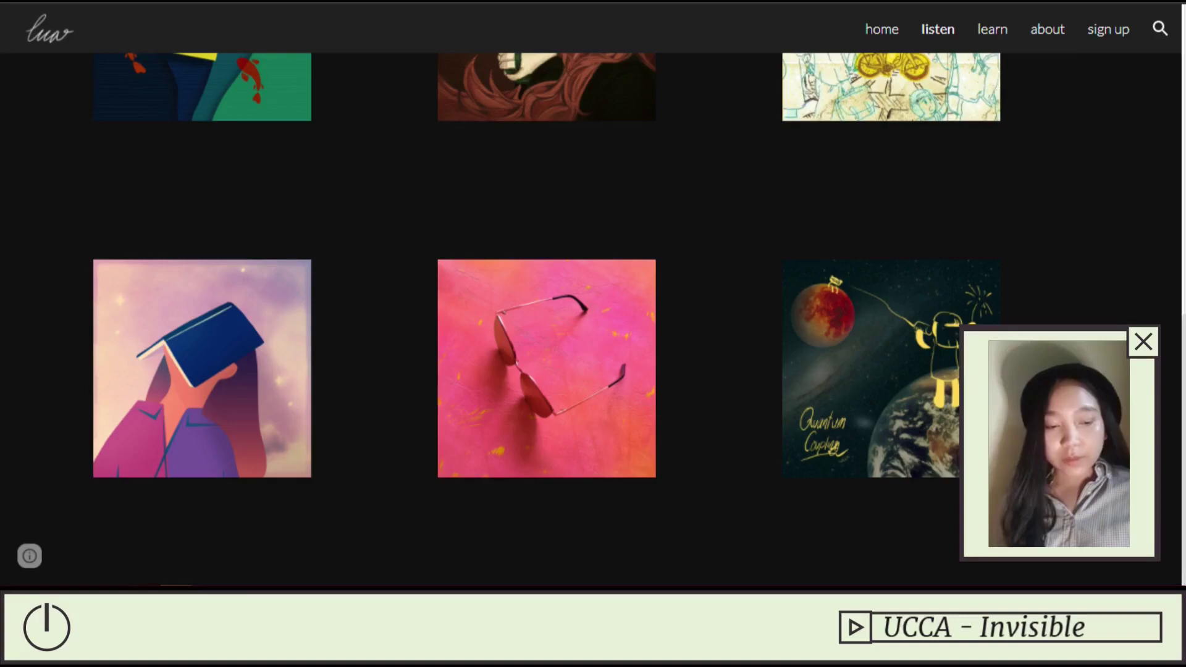
{"action": "scroll", "coordinate": [593, 309], "scroll_direction": "up", "scroll_amount": 8}
{"action": "scroll", "coordinate": [593, 309], "scroll_direction": "up", "scroll_amount": 3}
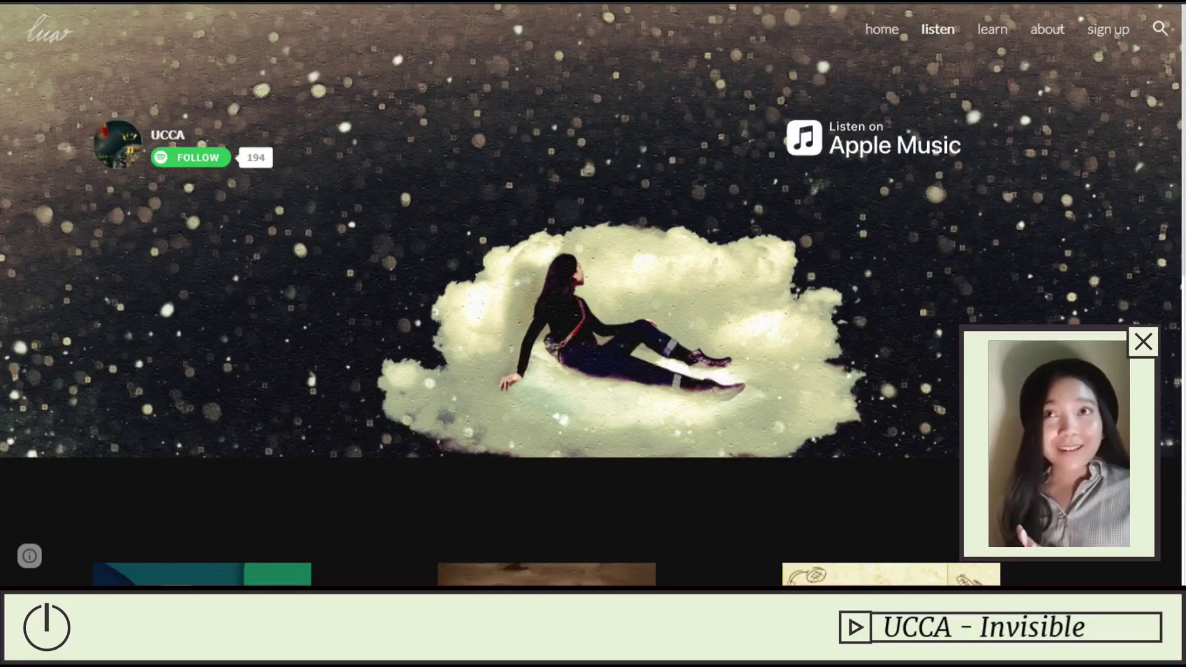